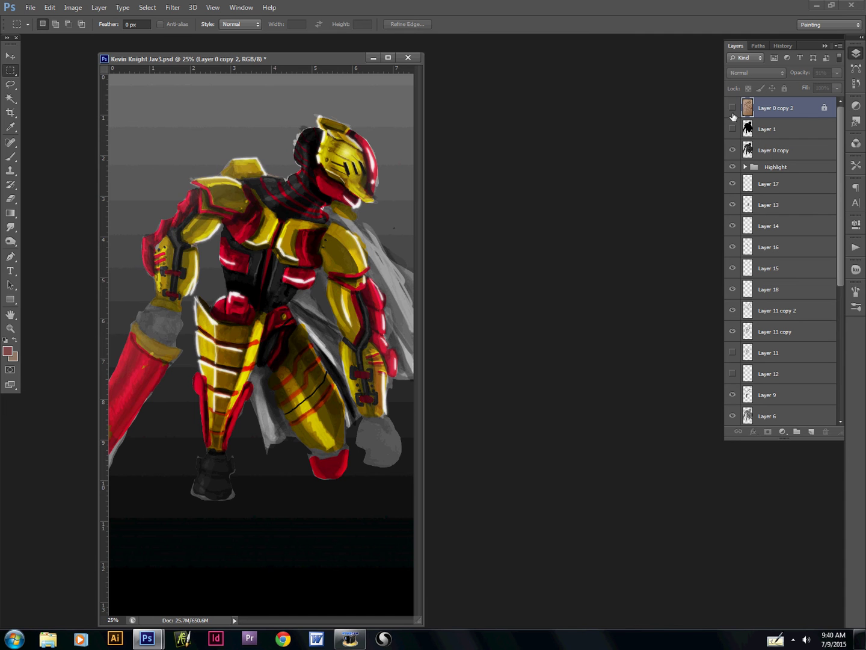
Step: Check the Layer 0 copy 2 sketch by briefly showing it, and merge all layers from Layer 0 copy down to Layer 0
click(732, 107)
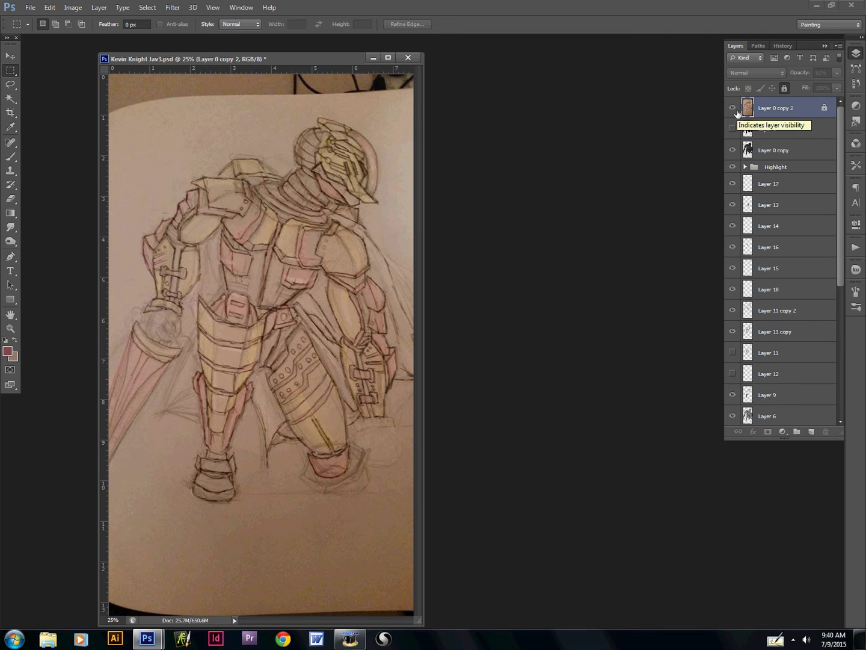
click(734, 110)
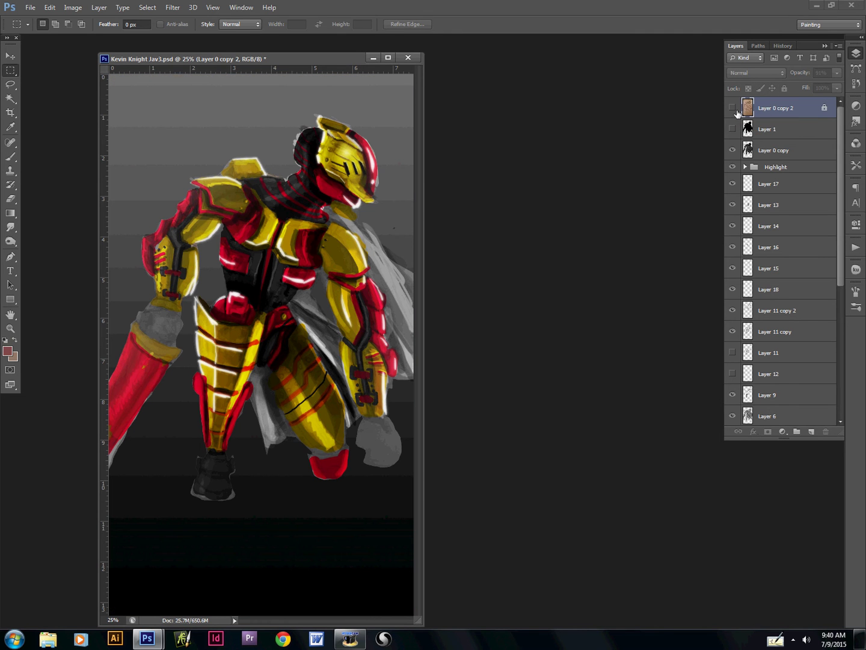
click(755, 146)
scroll(757, 235, down, 5)
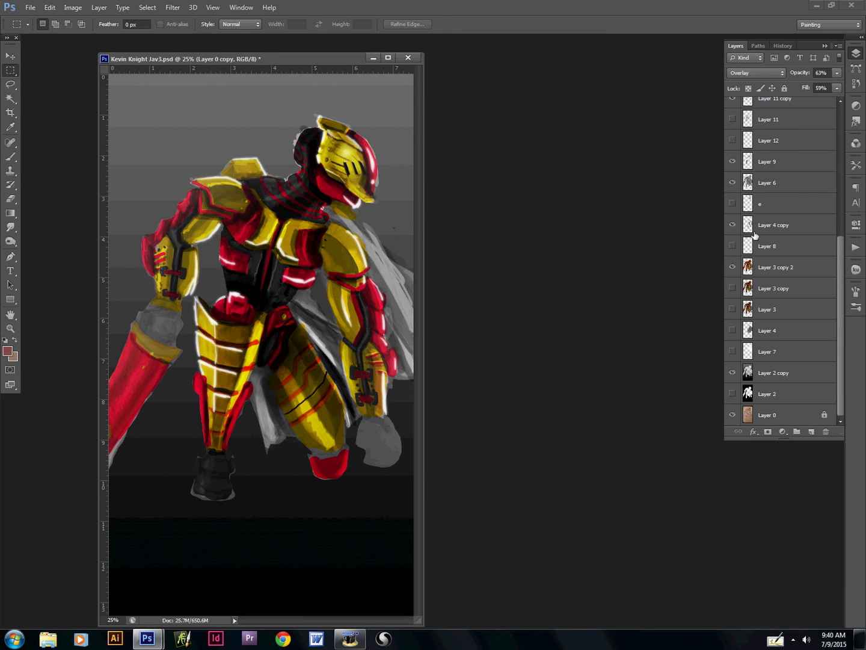
shift+click(780, 415)
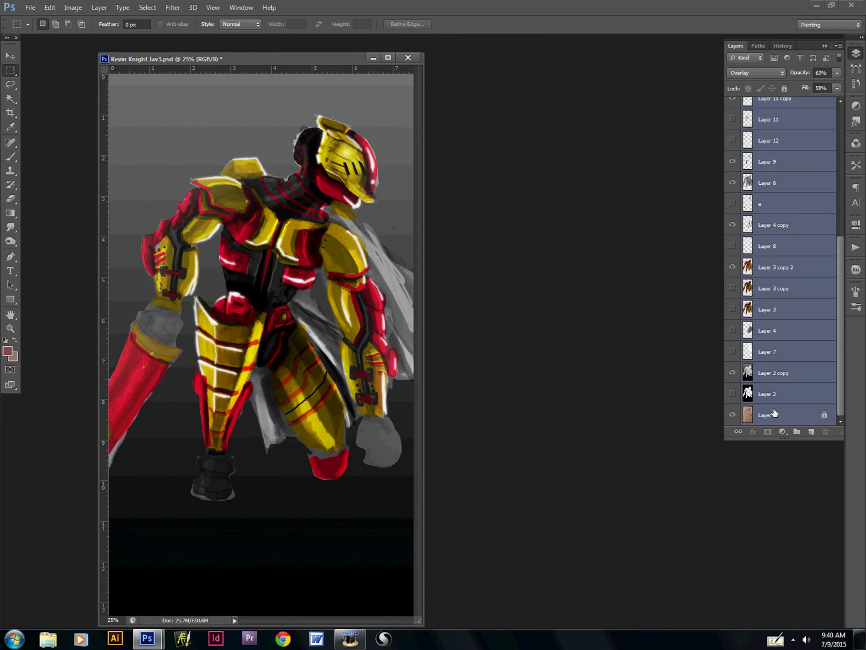
key(ctrl+e)
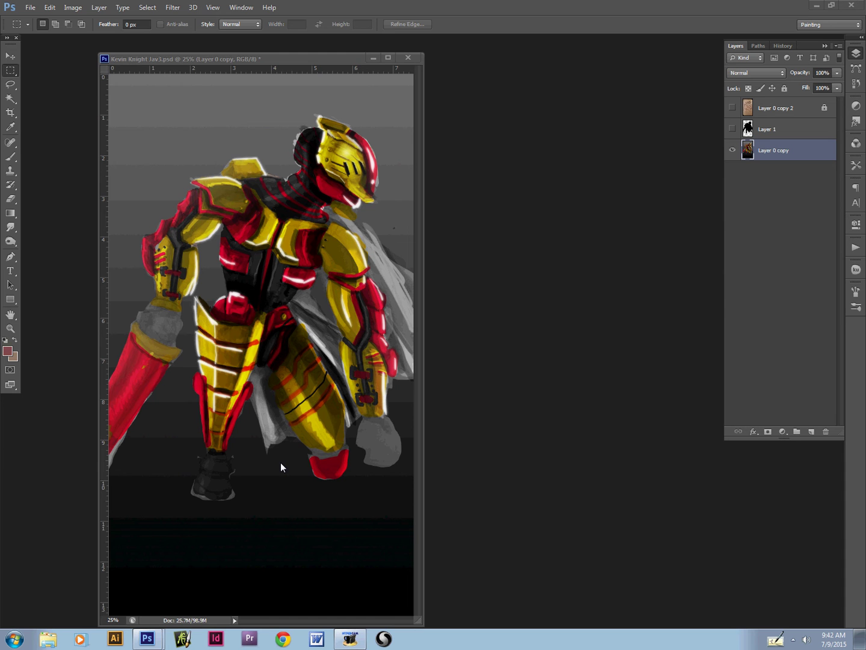
Step: Set crop boundaries that trim a thin strip above the knight's head and the empty dark area below the feet
click(245, 577)
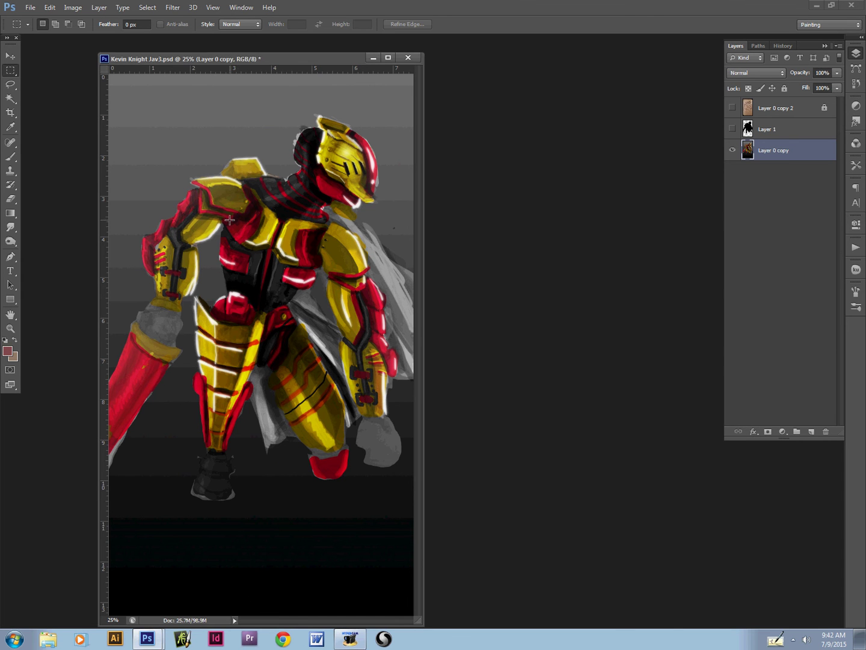
drag(241, 58, 263, 46)
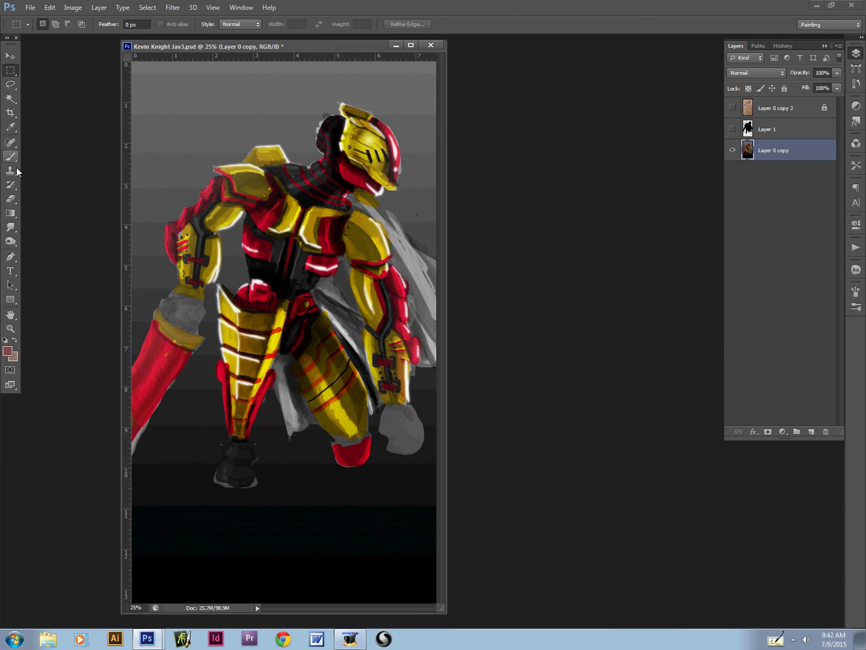
click(10, 113)
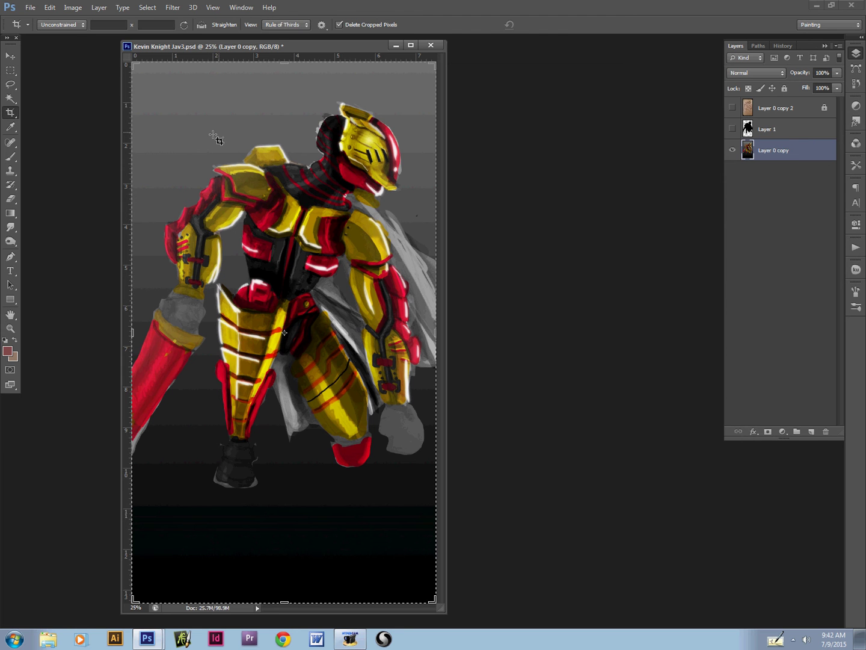
drag(284, 62, 283, 71)
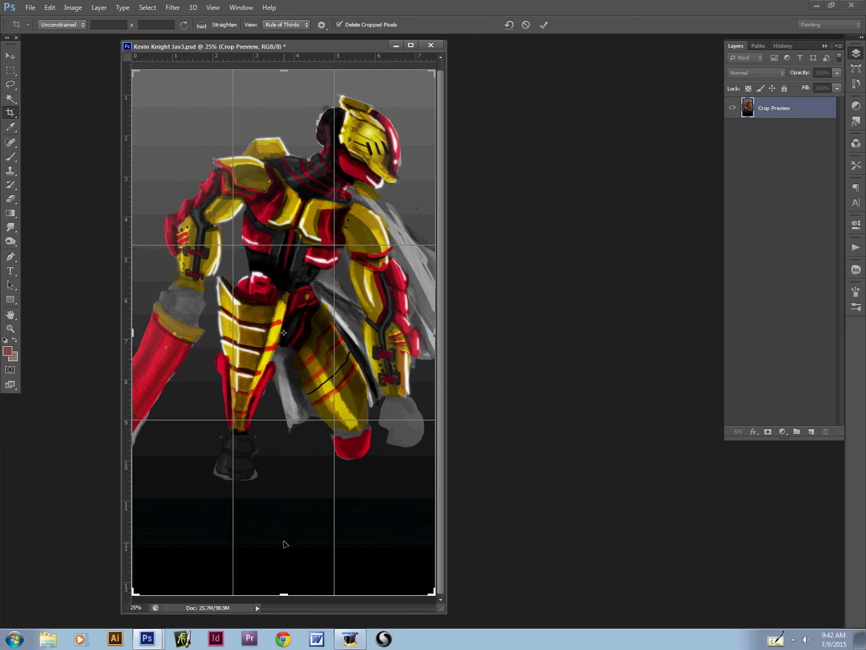
drag(281, 592, 281, 545)
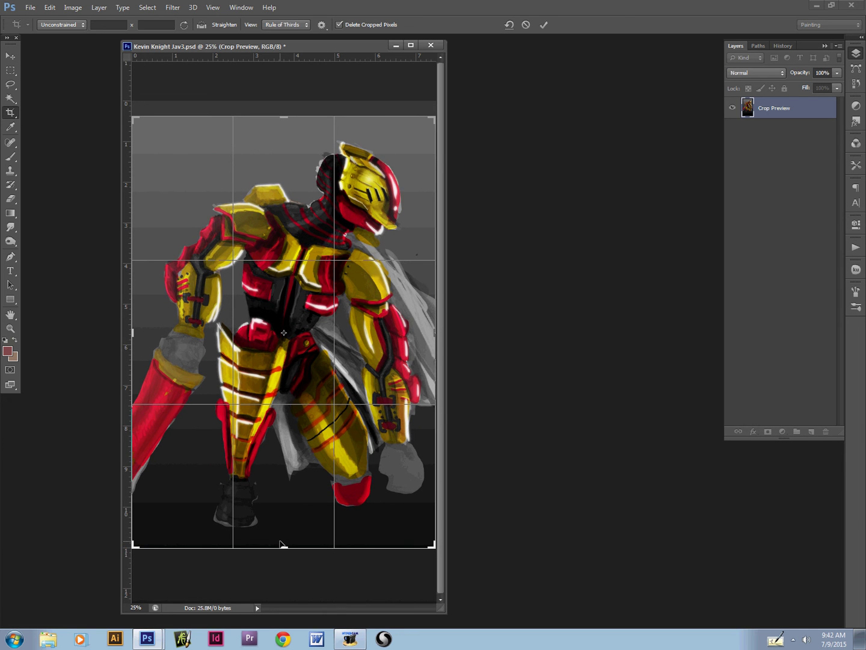
drag(285, 118, 285, 122)
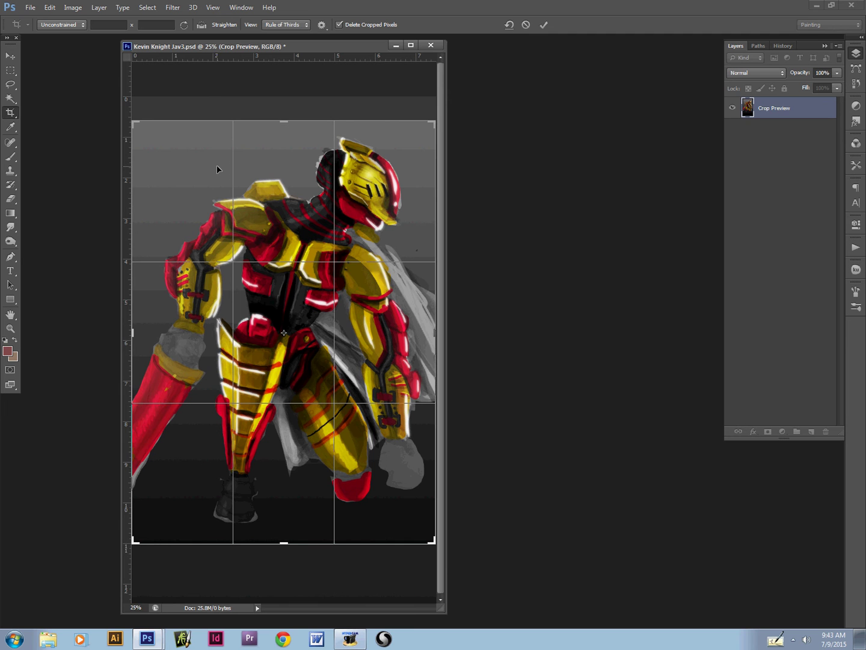
Step: Extend the canvas well to the right of the knight, apply the crop, and add a narrow strip along the lower edge
key(ctrl+minus)
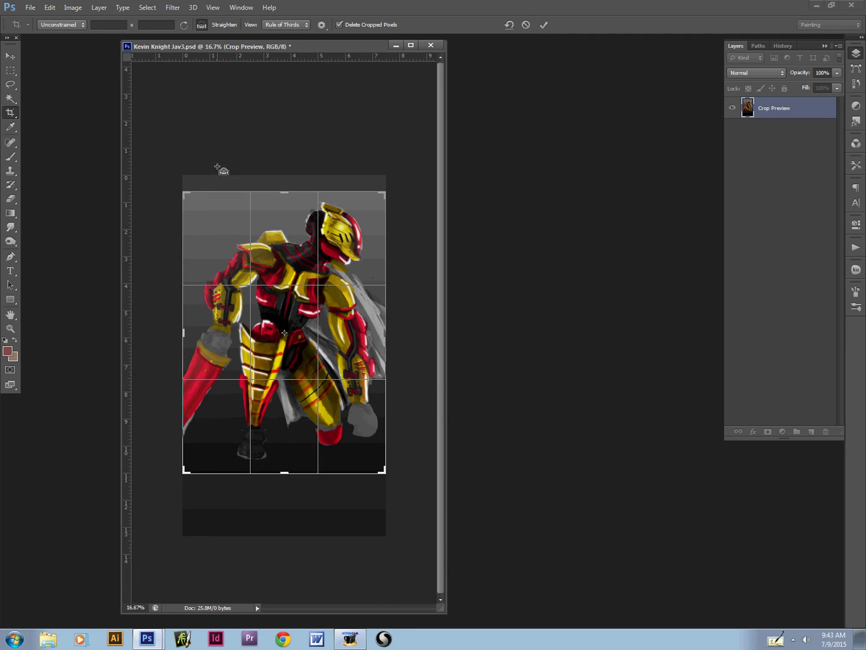
key(ctrl+minus)
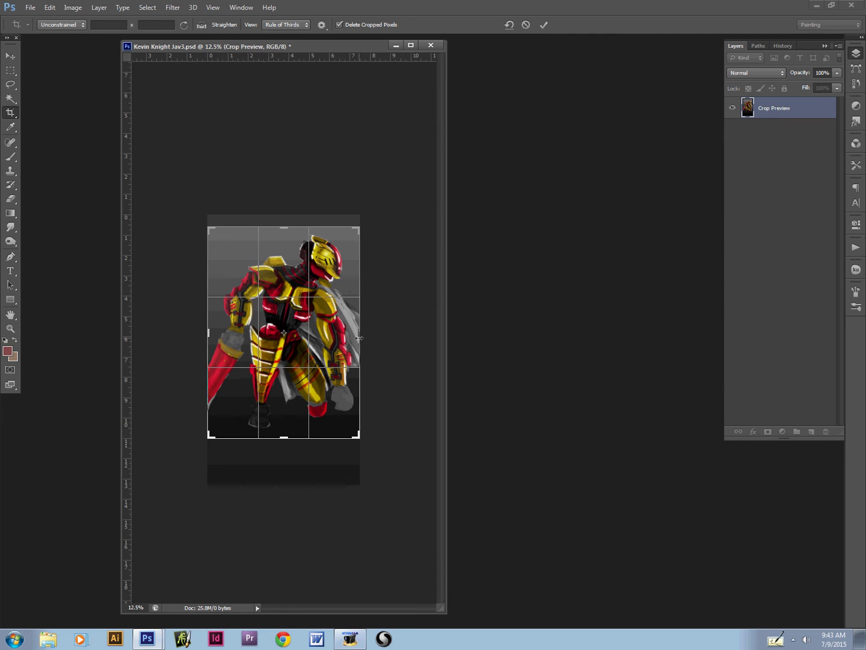
drag(359, 334, 401, 343)
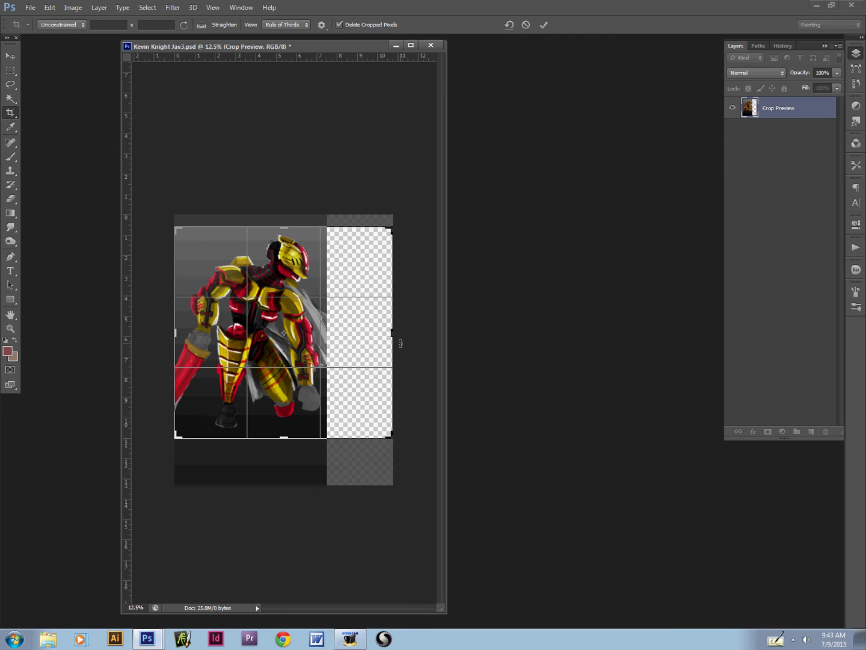
key(Return)
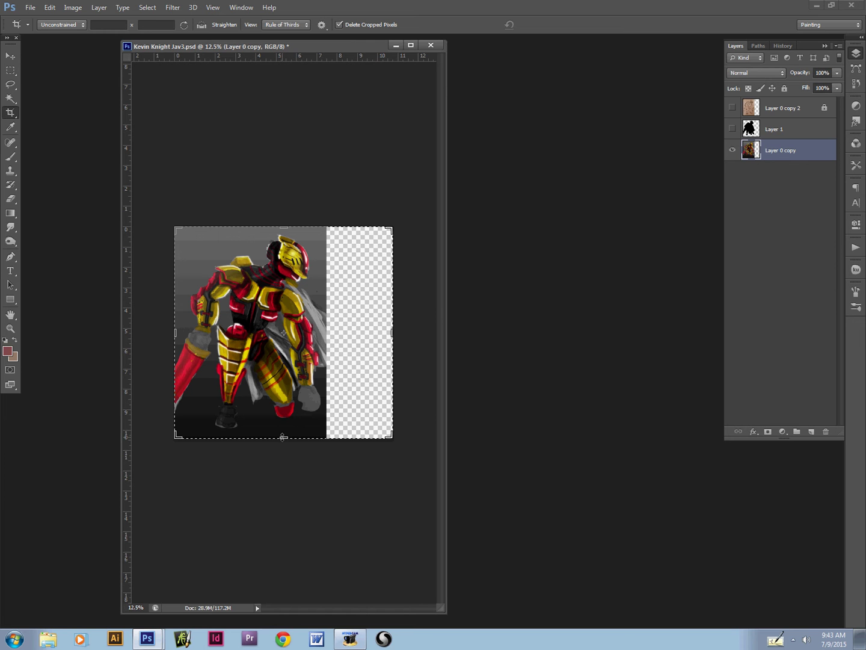
drag(283, 439, 286, 441)
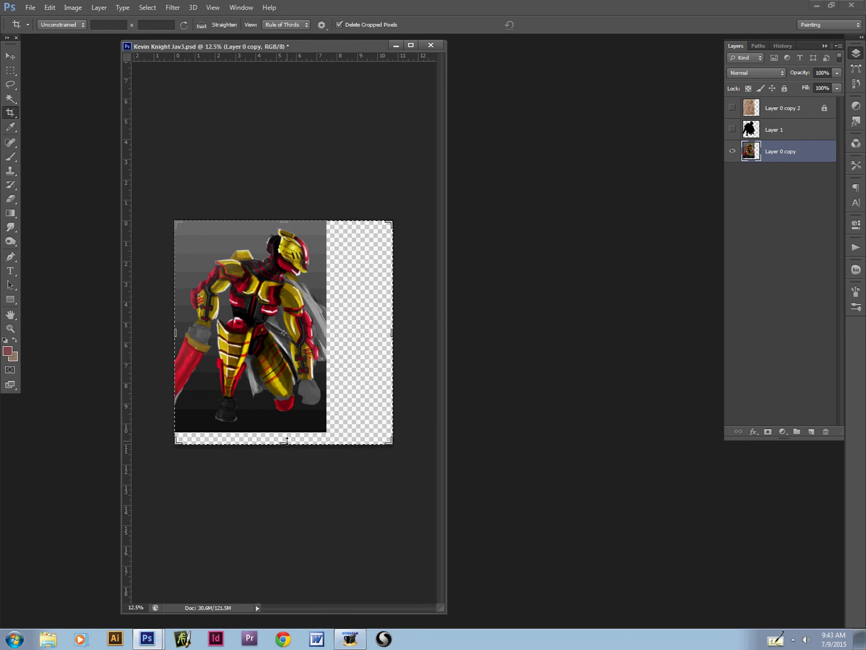
Step: Create a layer beneath Layer 0 copy and paint sampled near-black over the empty lower strip and lower right area at 100% opacity
click(812, 435)
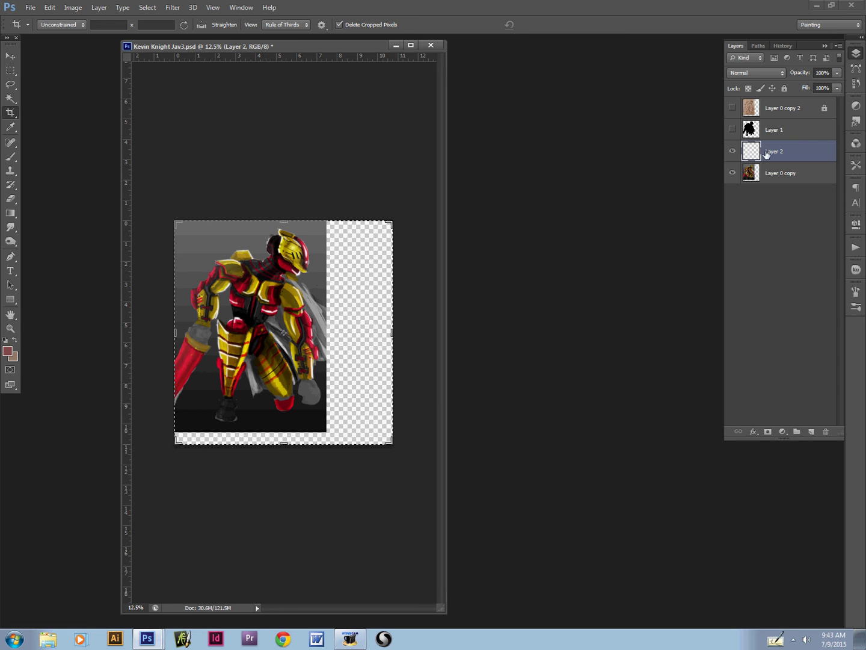
drag(767, 156, 768, 212)
key(i)
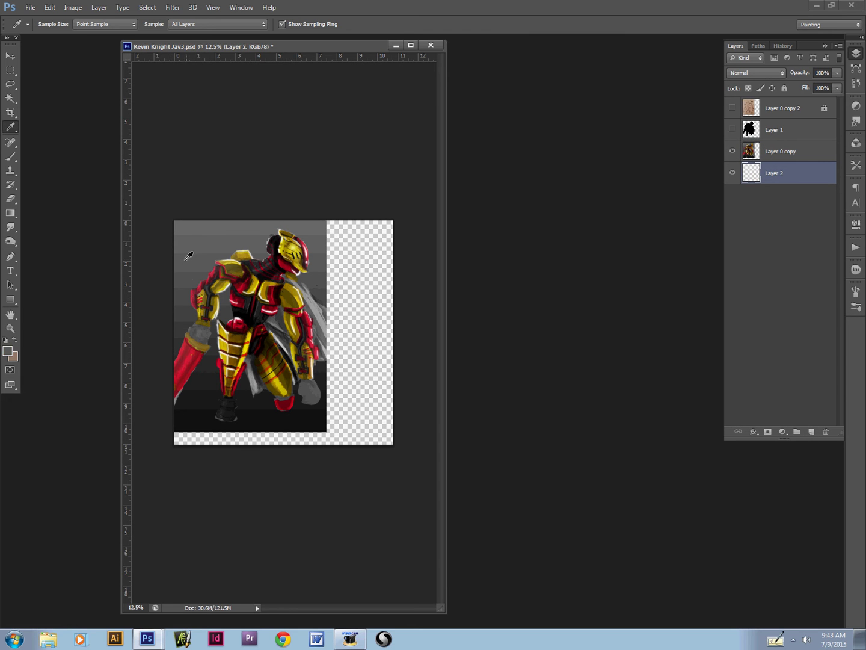
click(218, 406)
key(b)
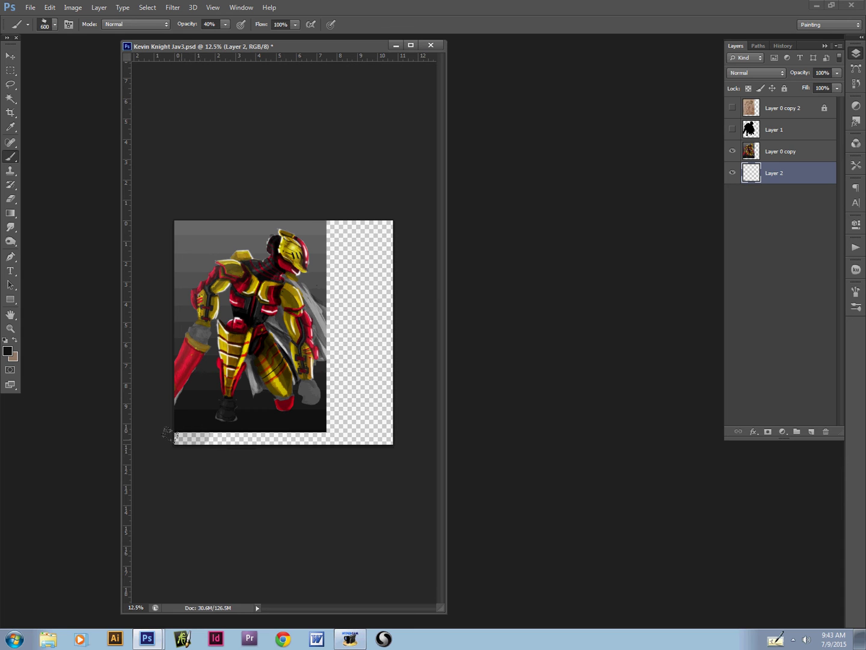
key(0)
mouse_move(172, 433)
mouse_down()
mouse_move(199, 426)
mouse_move(222, 441)
mouse_move(234, 437)
mouse_move(214, 433)
mouse_move(344, 430)
mouse_move(270, 428)
mouse_up()
key(bracketright)
key(bracketright)
mouse_move(369, 432)
mouse_down()
mouse_move(211, 431)
mouse_move(278, 437)
mouse_move(140, 430)
mouse_move(366, 424)
mouse_move(343, 414)
mouse_move(355, 404)
mouse_move(362, 409)
mouse_move(350, 394)
mouse_move(372, 410)
mouse_move(323, 344)
mouse_move(352, 371)
mouse_up()
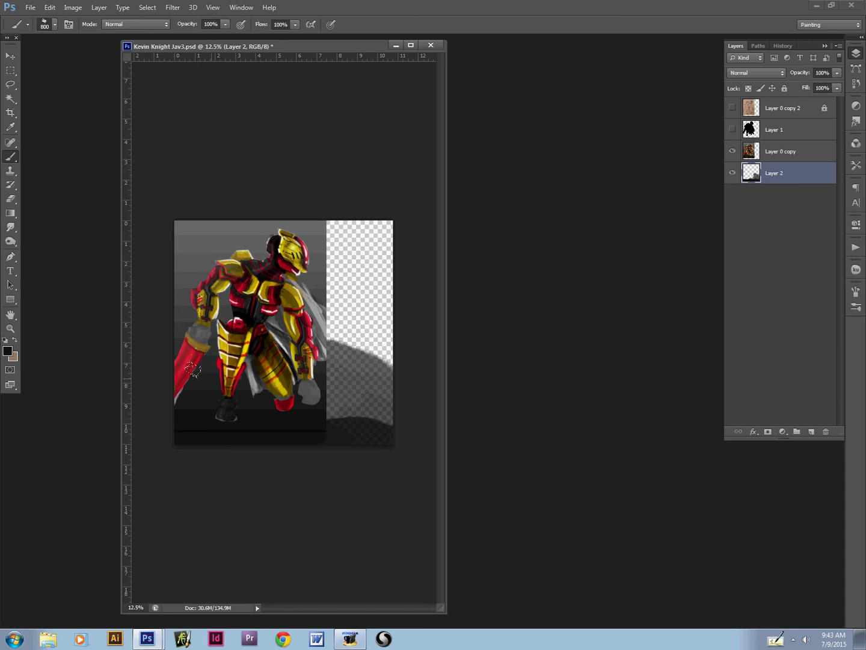
Step: Fill the empty right side of Layer 2 with sampled background grey using a large brush, and darken its lower part with near-black
alt+click(210, 336)
key(bracketright)
key(bracketright)
mouse_move(301, 360)
mouse_down()
mouse_move(367, 328)
mouse_move(357, 331)
mouse_move(339, 403)
mouse_move(381, 415)
mouse_up()
mouse_move(345, 301)
mouse_down()
mouse_move(346, 255)
mouse_move(382, 258)
mouse_move(373, 301)
mouse_up()
alt+click(297, 420)
mouse_move(343, 439)
mouse_down()
mouse_move(323, 431)
mouse_move(350, 390)
mouse_up()
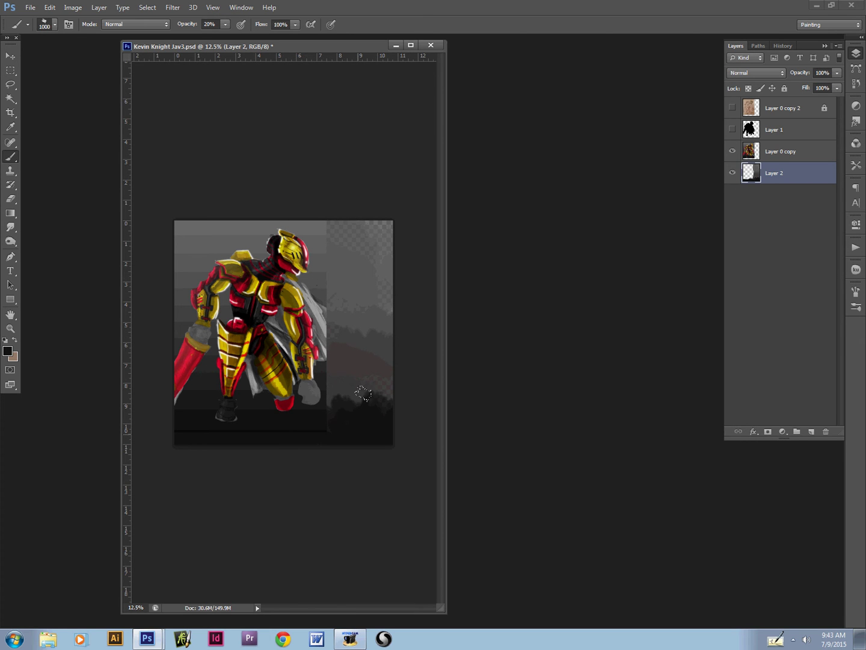
Step: Blend the right-hand background with a 1300 px brush at 20% opacity, and paint lighter sampled grey clouds near the top at 70% opacity
mouse_move(344, 396)
mouse_down()
mouse_move(360, 327)
mouse_move(356, 290)
mouse_move(353, 311)
mouse_up()
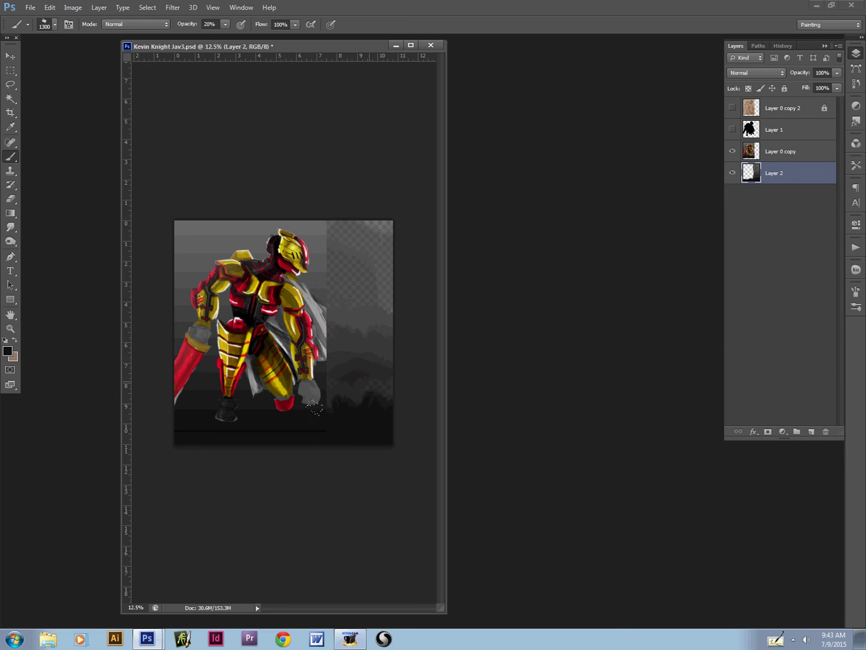
mouse_move(321, 297)
mouse_down()
mouse_move(316, 215)
mouse_move(336, 205)
mouse_move(349, 334)
mouse_move(317, 252)
mouse_move(340, 352)
mouse_up()
alt+click(326, 234)
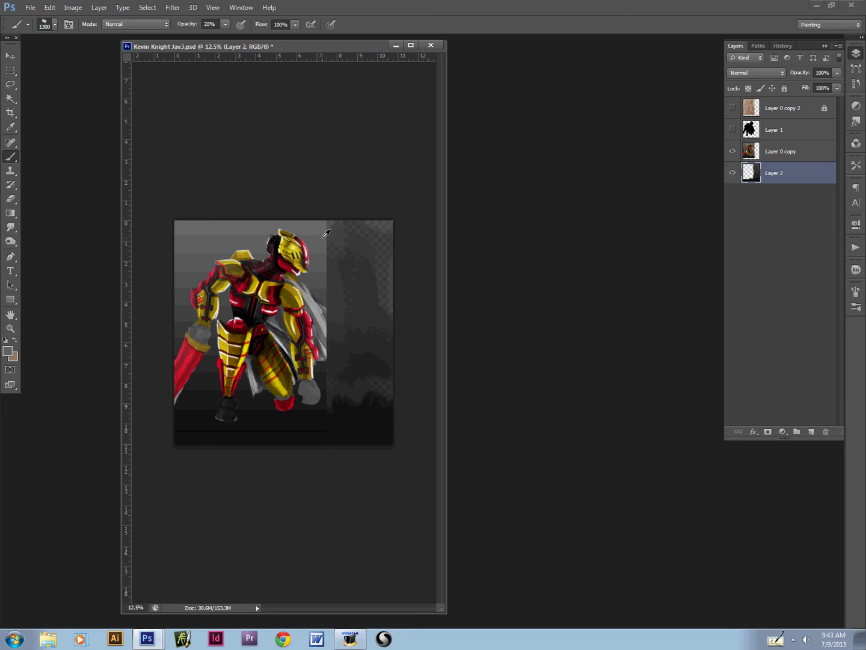
mouse_move(355, 246)
mouse_down()
mouse_move(339, 207)
mouse_move(335, 224)
mouse_move(355, 260)
mouse_move(344, 263)
mouse_move(339, 208)
mouse_move(361, 241)
mouse_up()
key(7)
key(bracketright)
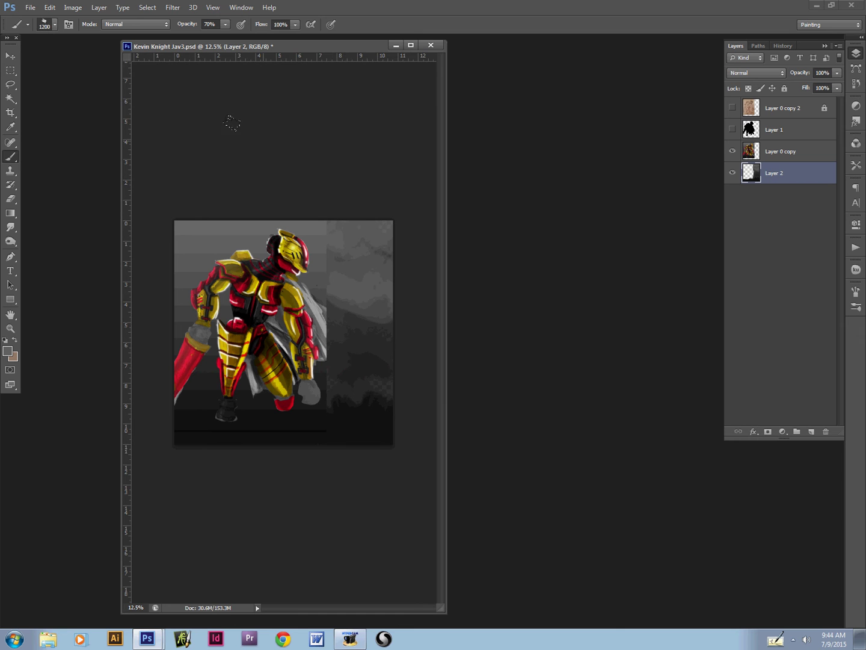
Step: Paint sampled greys on Layer 0 copy at 30% opacity and 70% flow to soften the background seam and banding around the knight
key(alt+bracketright)
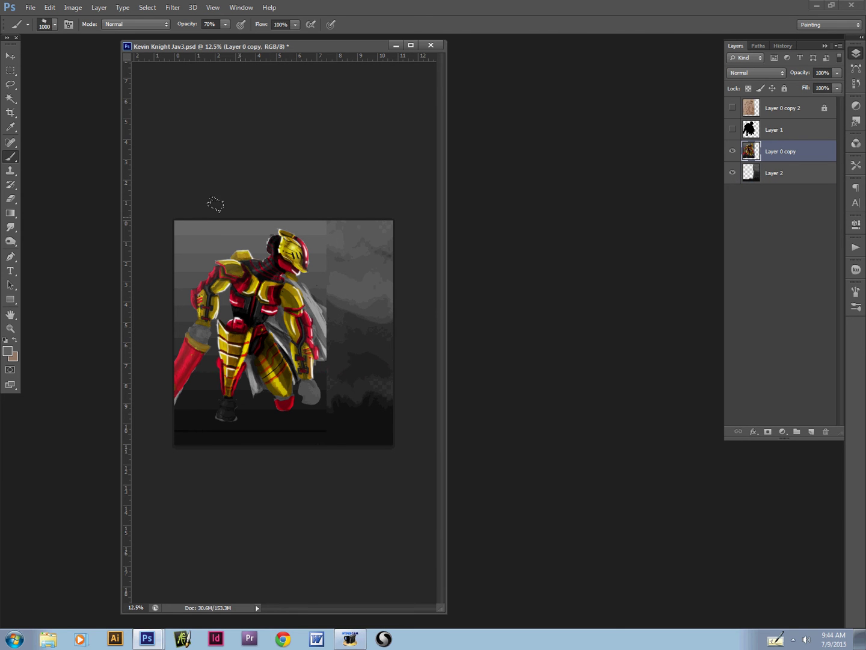
alt+click(353, 315)
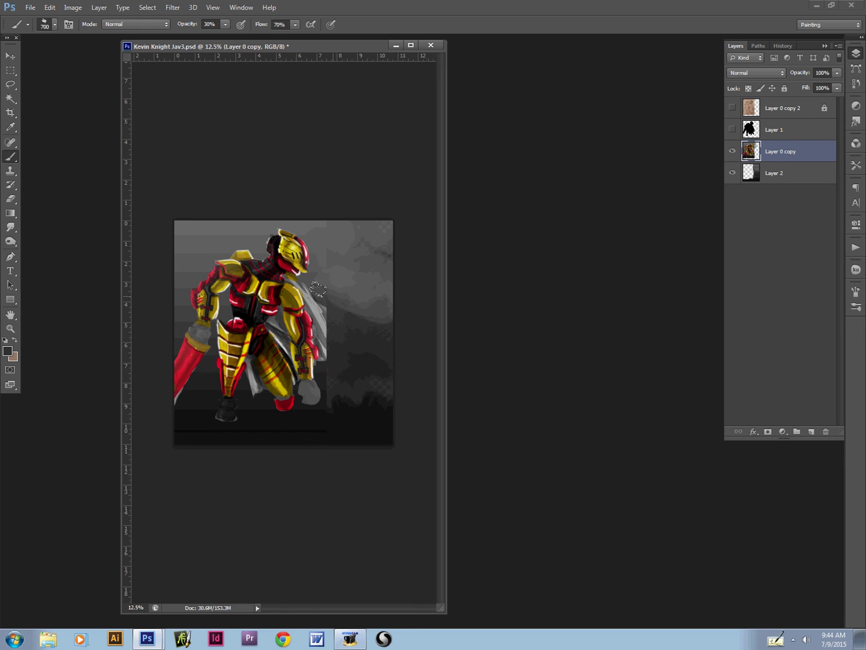
key(bracketright)
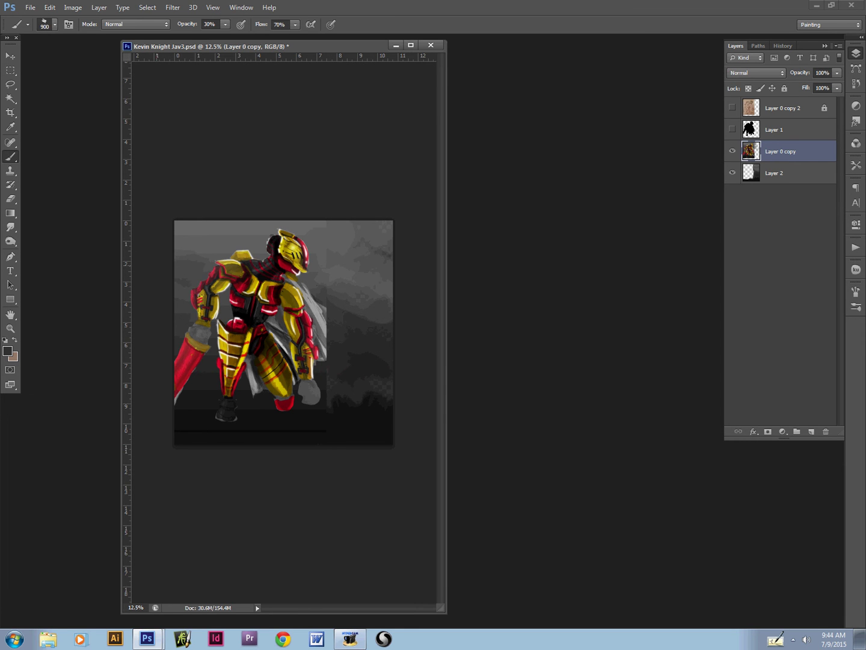
key(bracketleft)
key(alt)
alt+click(311, 312)
Step: Choose a light grey foreground colour and reduce the brush size to 100 px
key(n)
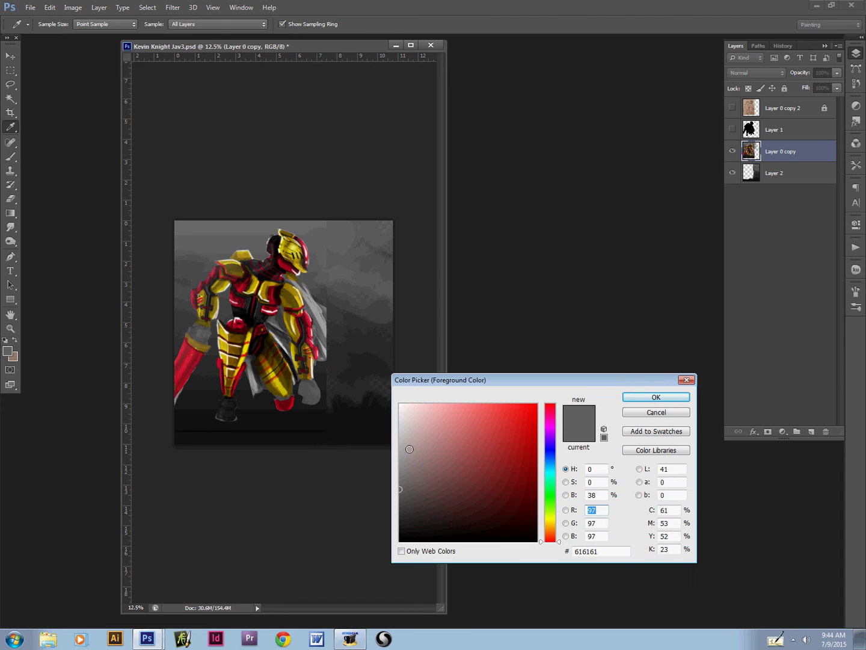
click(405, 444)
key(Return)
key(bracketleft)
key(bracketleft)
key(bracketleft)
key(bracketleft)
key(bracketleft)
key(bracketleft)
key(bracketleft)
key(bracketleft)
key(bracketleft)
key(bracketleft)
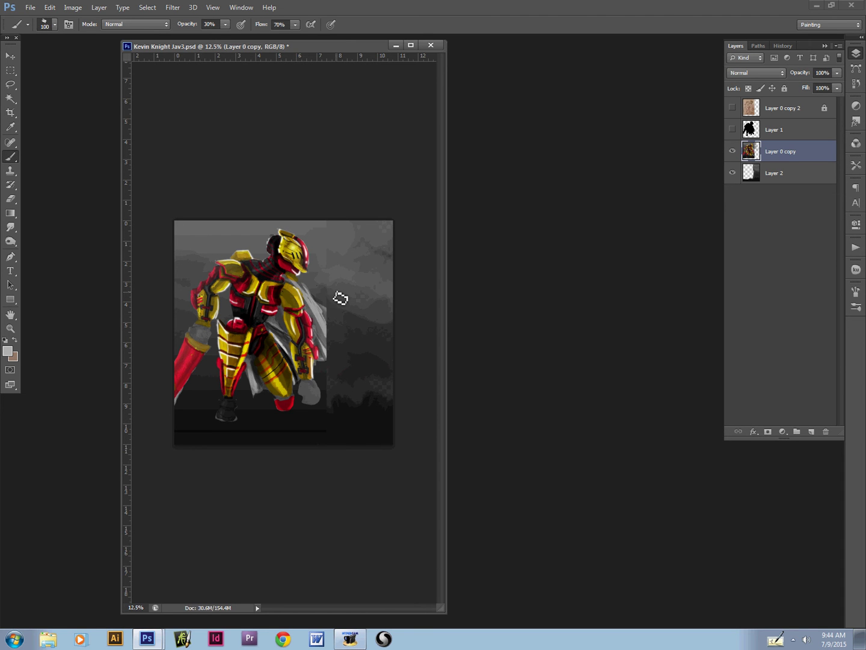
Step: Rough in the cape's upper edges from the shoulder on a new layer with a 175 px brush, raising opacity to 80% and flow to 100%
key(ctrl+shift+alt+n)
key(bracketright)
key(bracketright)
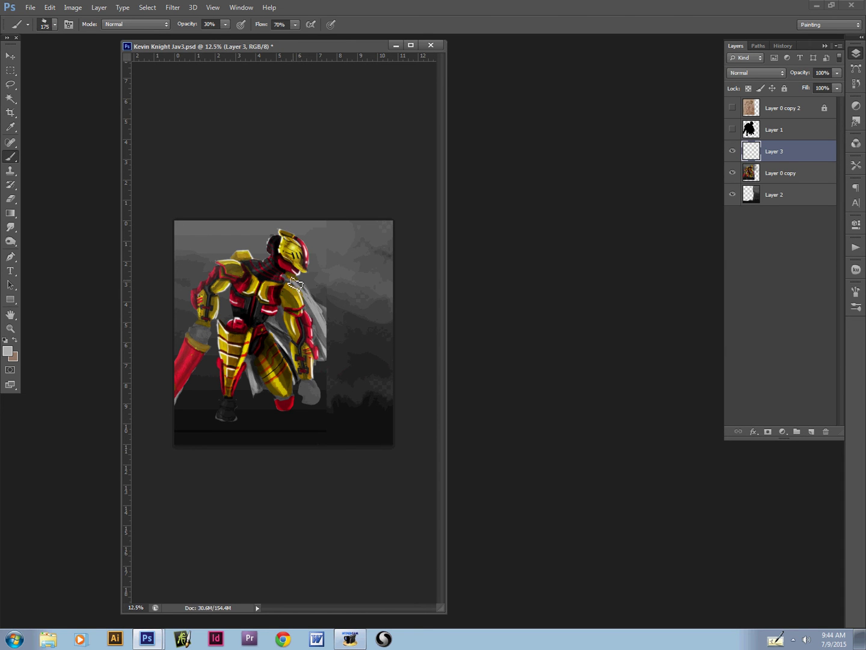
drag(298, 284, 383, 294)
drag(299, 286, 347, 275)
key(shift+0)
key(8)
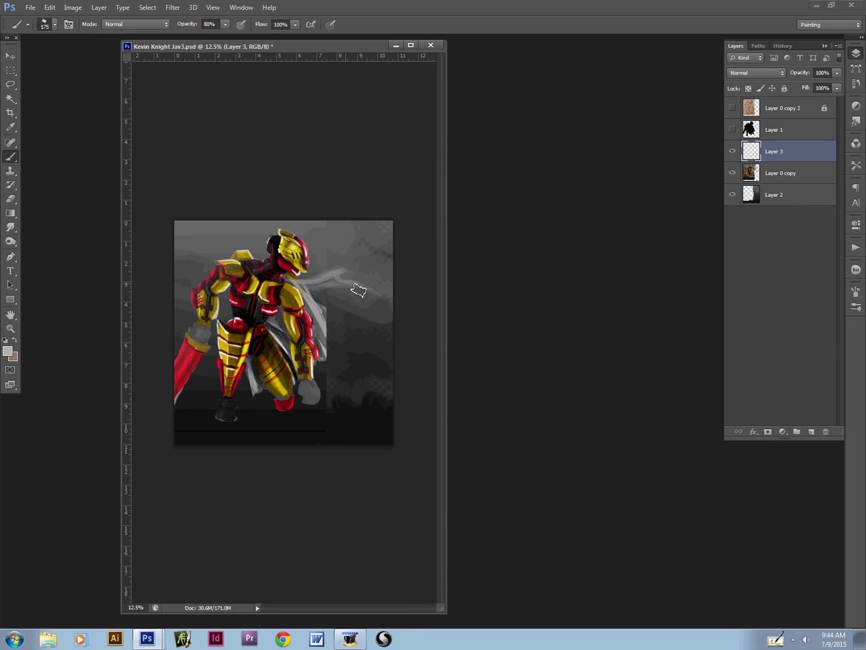
Step: Lasso a ragged, billowing cape shape behind the knight's arm, fill it with light grey strokes using a 600 px brush, and deselect it
key(l)
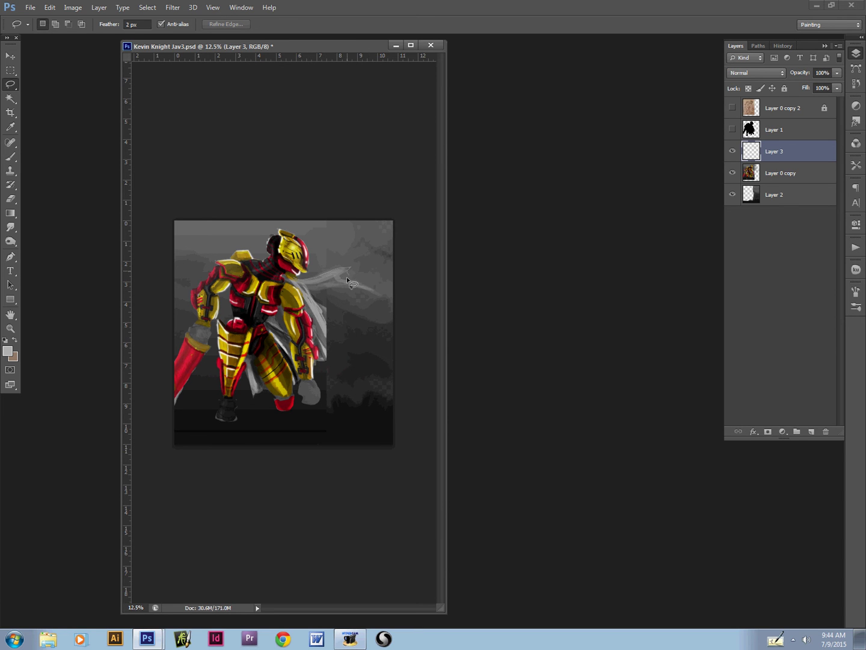
mouse_move(348, 278)
mouse_down()
mouse_move(384, 298)
mouse_move(389, 325)
mouse_move(414, 360)
mouse_move(402, 402)
mouse_move(375, 389)
mouse_move(348, 397)
mouse_move(322, 384)
mouse_move(310, 302)
mouse_move(295, 288)
mouse_move(338, 306)
mouse_move(364, 294)
mouse_move(379, 342)
mouse_move(345, 361)
mouse_move(319, 348)
mouse_move(370, 347)
mouse_move(336, 361)
mouse_move(367, 337)
mouse_move(345, 319)
mouse_move(361, 289)
mouse_move(344, 313)
mouse_move(309, 296)
mouse_move(366, 339)
mouse_move(380, 390)
mouse_move(327, 367)
mouse_move(321, 354)
mouse_move(364, 365)
mouse_move(290, 294)
mouse_move(381, 349)
mouse_up()
key(b)
key(])
key(])
key(])
key(])
alt+click(324, 371)
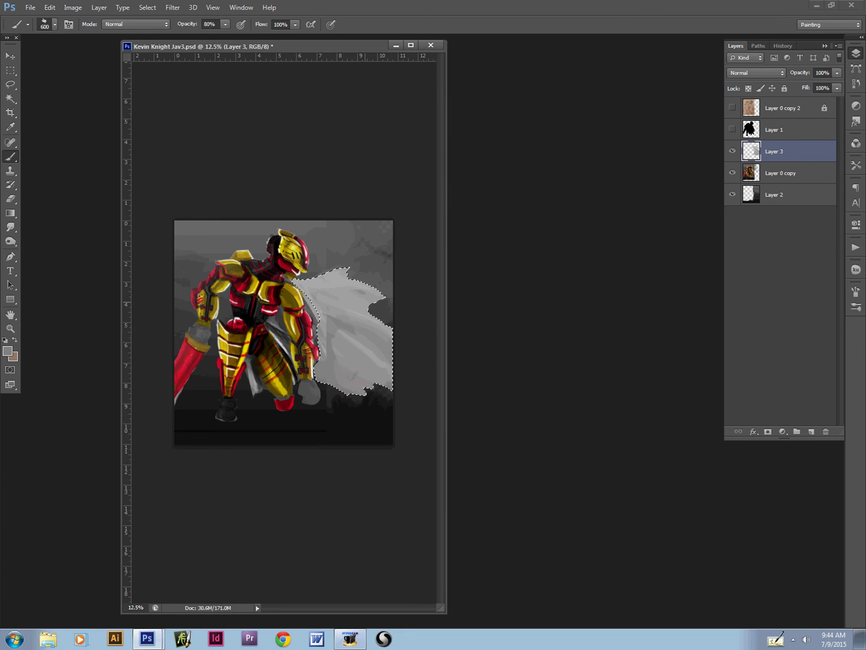
drag(320, 289, 370, 302)
key(ctrl+d)
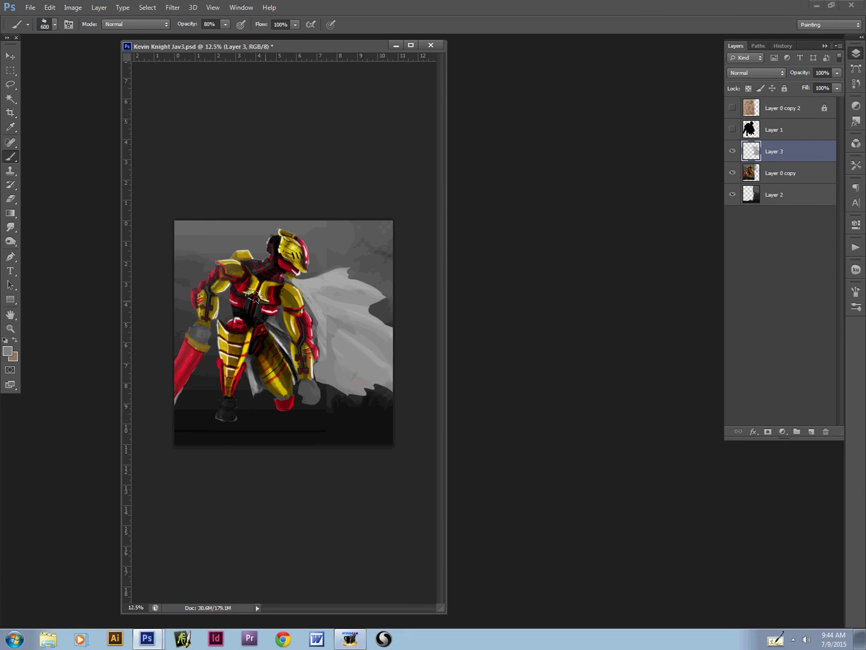
Step: Sample a dark grey and paint thin fold shadows on the upper cape with a 150 px brush at 32% opacity
alt+click(278, 319)
key([)
key(bracketright)
key(3)
key(2)
key(bracketleft)
key(bracketleft)
key(bracketleft)
key(bracketleft)
key(bracketleft)
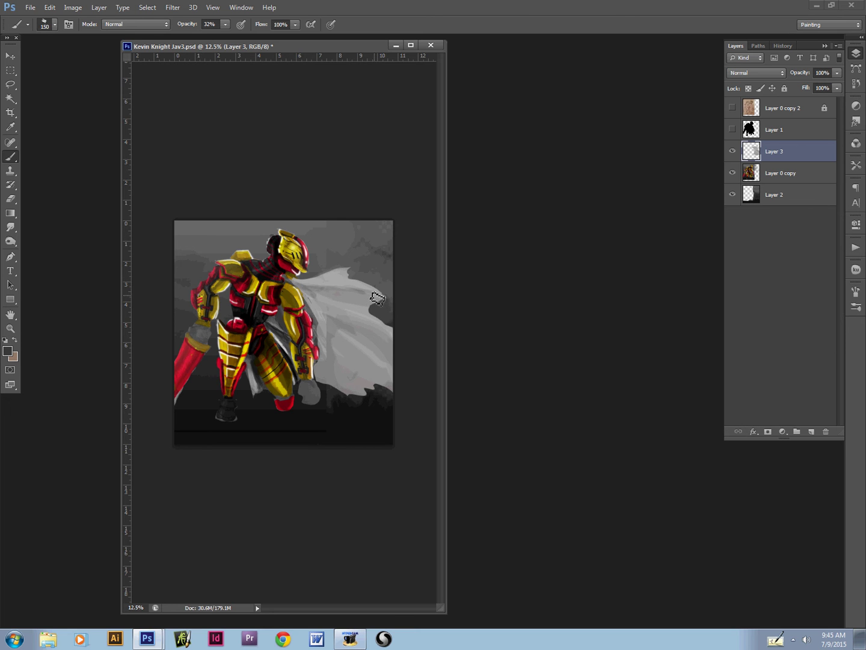
Step: Shade the broader folds across the middle and lower cape in dark grey with a 500 px brush at 32% opacity
key(bracketright)
key(bracketright)
key(bracketright)
key(bracketright)
key(bracketright)
key(bracketright)
key(bracketright)
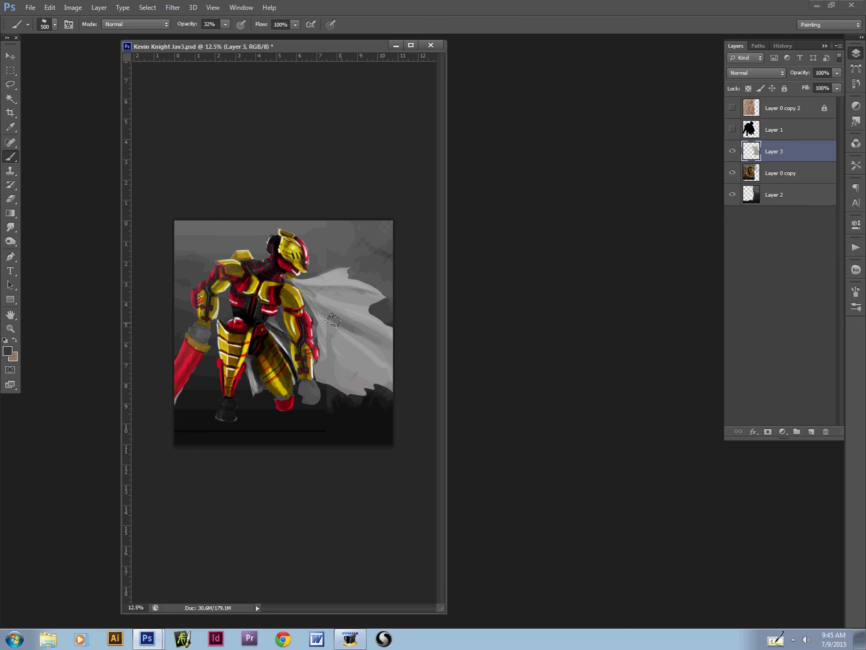
key(bracketleft)
key(bracketleft)
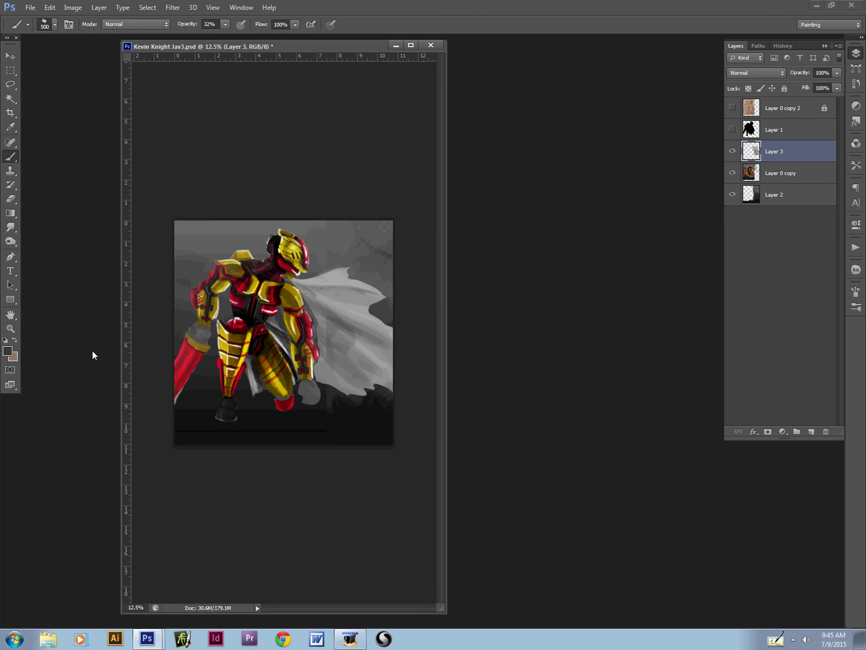
Step: Add a new layer above the cape, and lasso the red lance on Layer 0 copy to duplicate it onto its own layer
key(v)
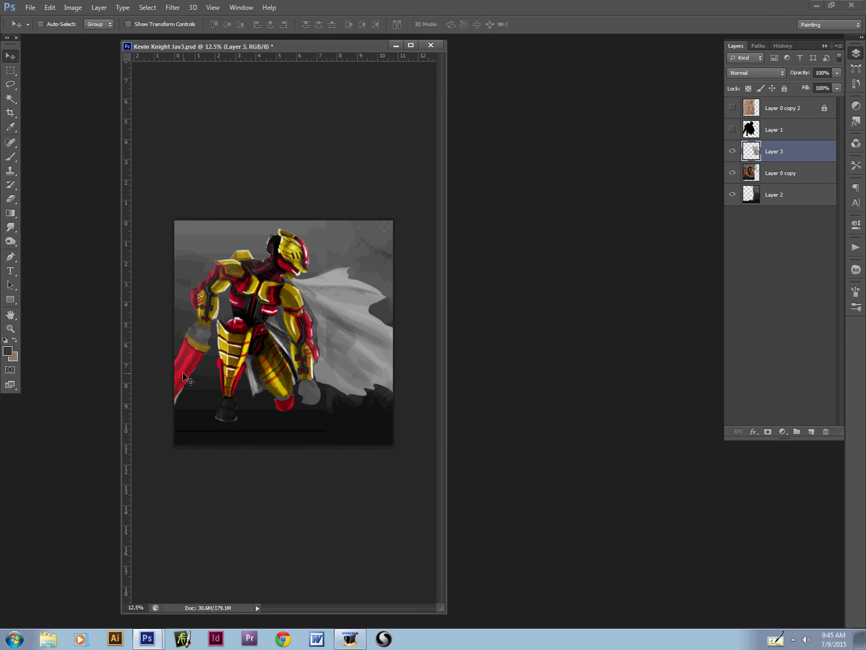
click(797, 432)
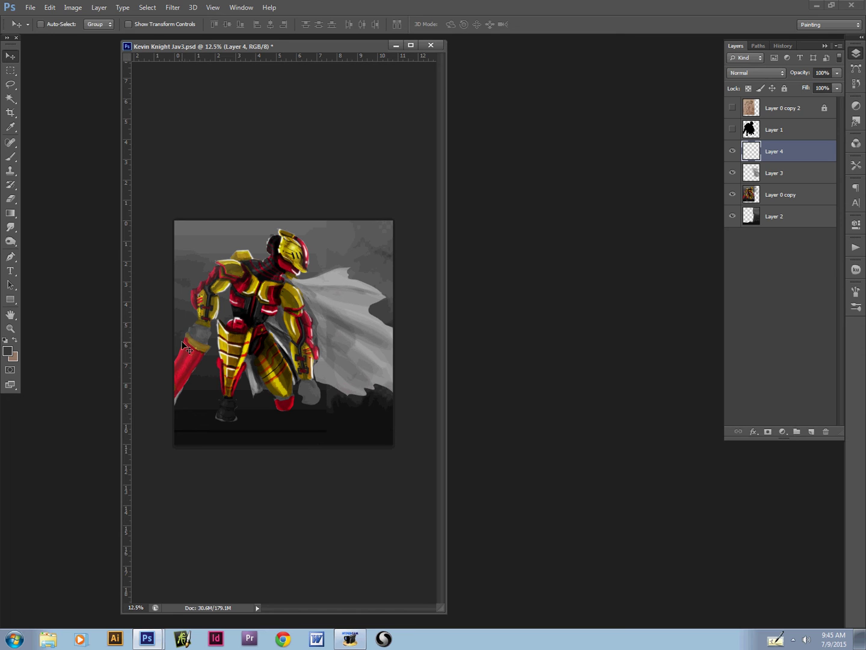
key(l)
click(755, 202)
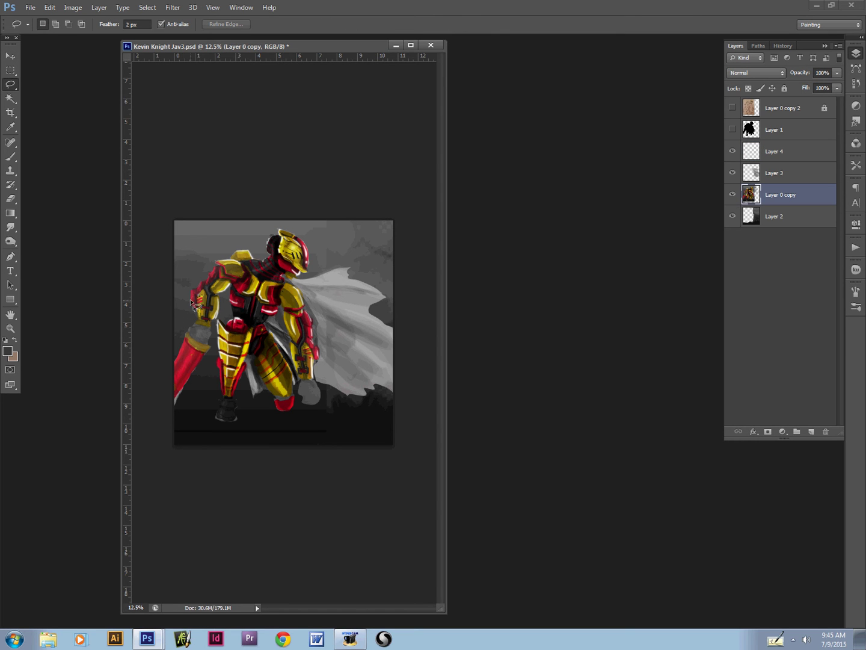
mouse_move(210, 330)
mouse_down()
mouse_move(181, 333)
mouse_move(166, 360)
mouse_move(157, 394)
mouse_move(165, 424)
mouse_move(217, 352)
mouse_up()
key(ctrl+j)
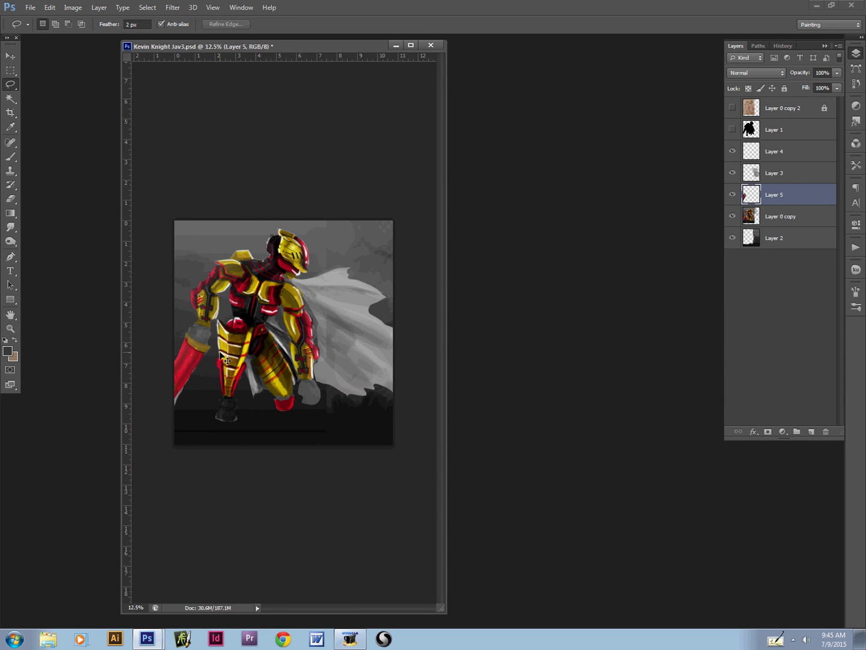
key(ctrl+t)
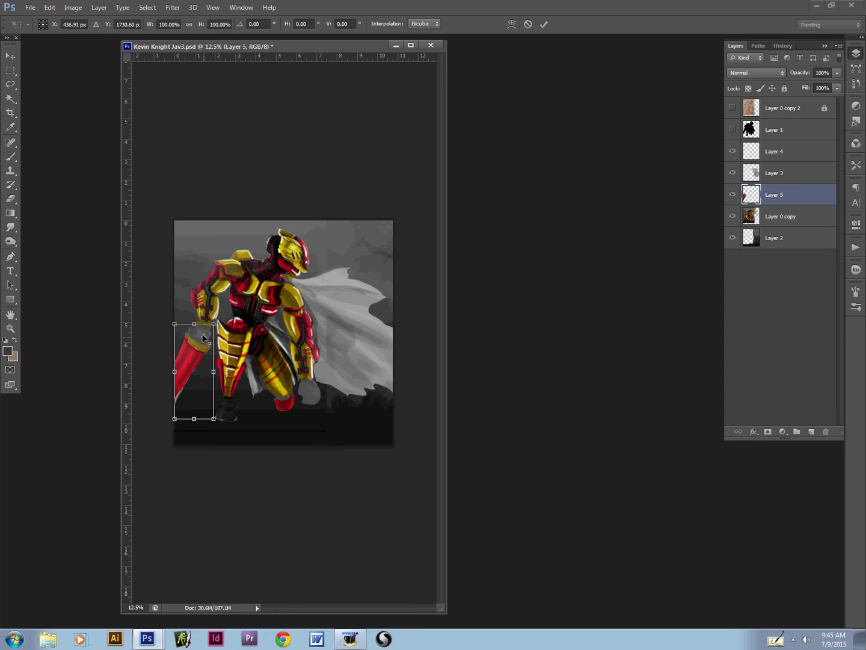
drag(203, 327, 160, 374)
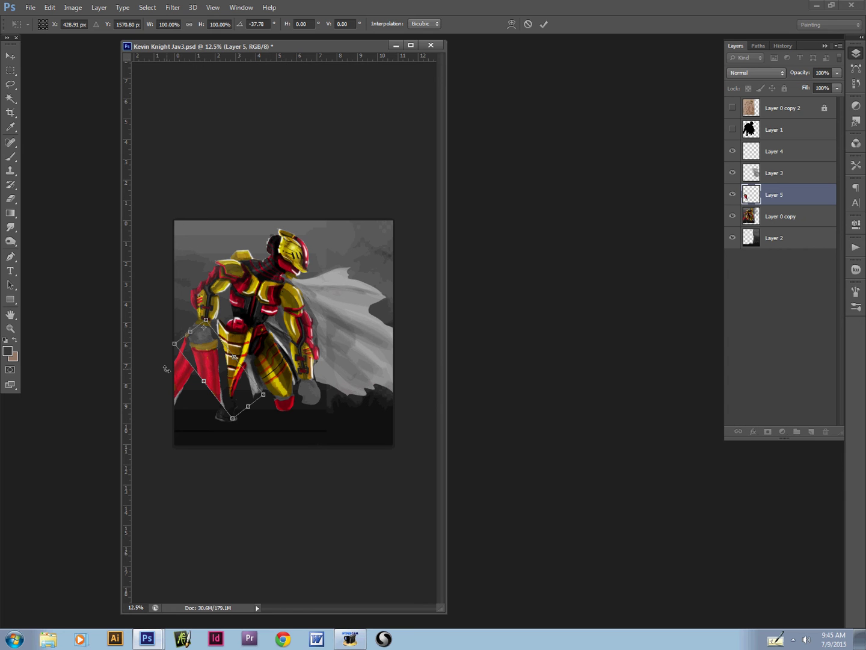
click(524, 24)
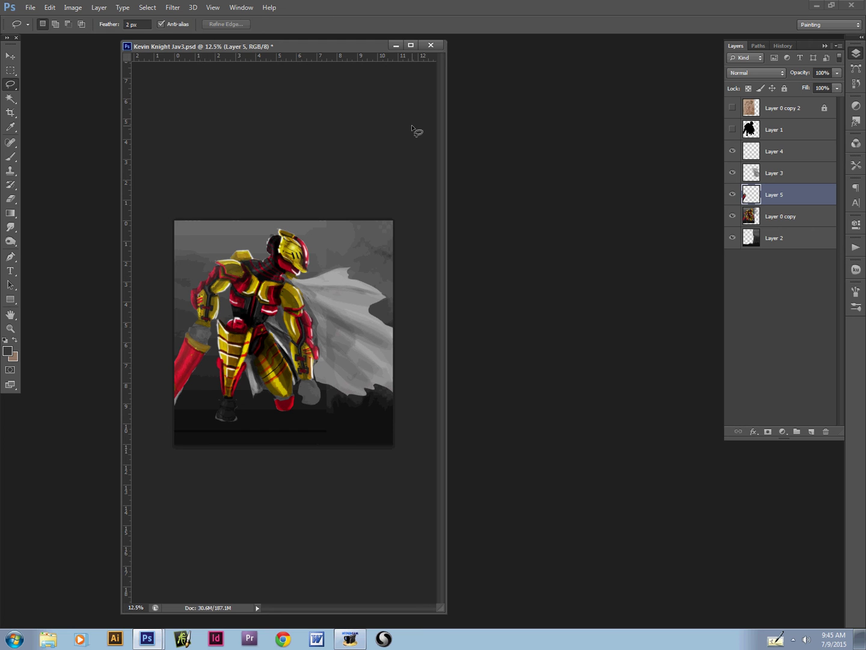
Step: Extend the canvas beyond the painting's left and upper edges with the Crop tool
key(c)
drag(175, 333, 166, 332)
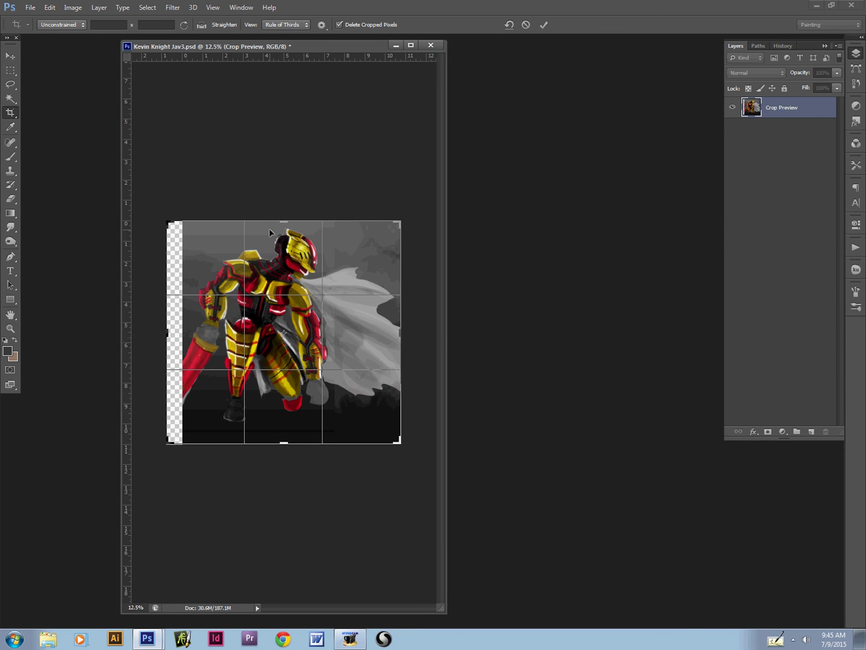
drag(269, 229, 282, 190)
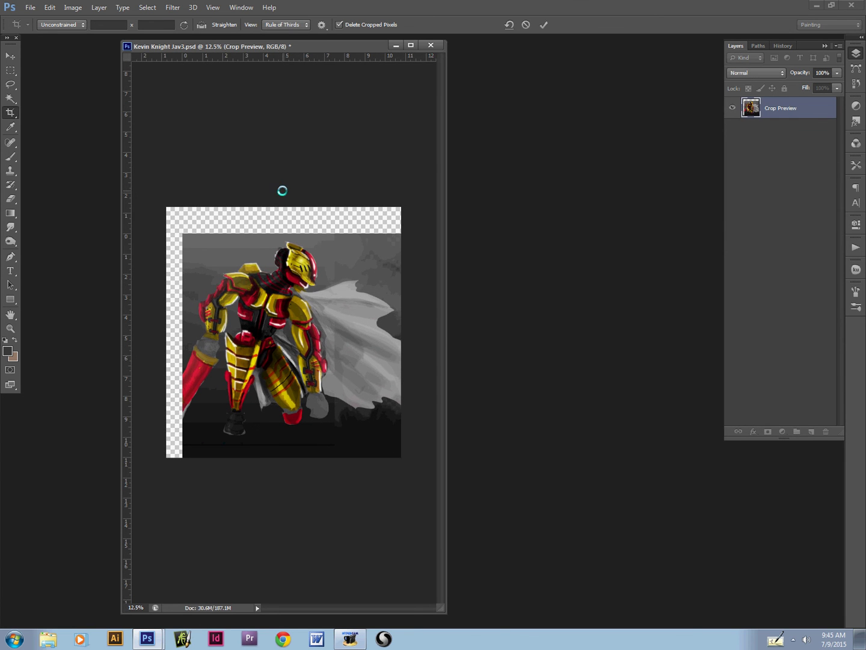
key(Return)
Step: Fill the new upper and left canvas strips on Layer 2 with smoky grey using an 800 px brush at 100% opacity
click(754, 236)
key(b)
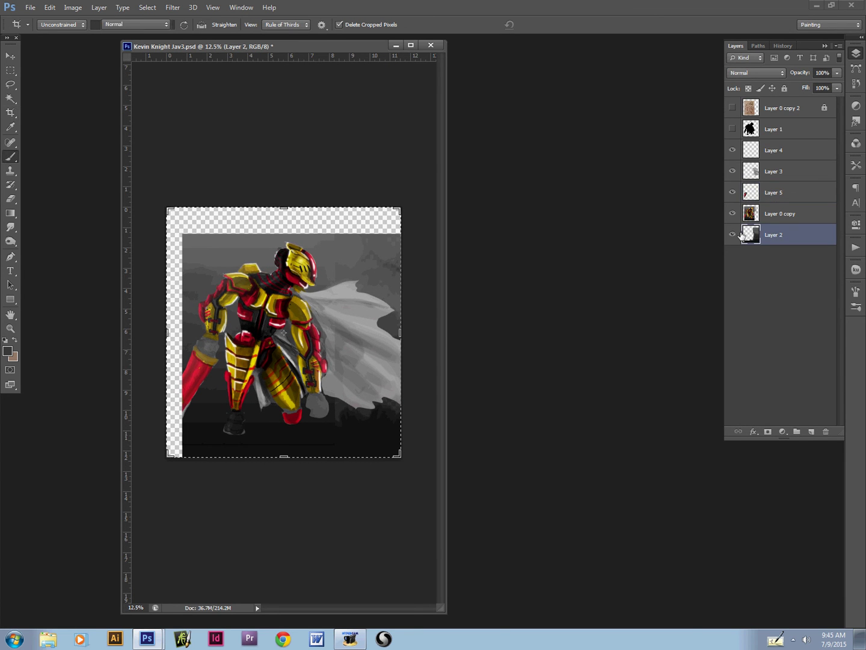
key(8)
mouse_move(333, 217)
mouse_down()
mouse_move(387, 224)
mouse_move(373, 226)
mouse_move(388, 211)
mouse_move(343, 221)
mouse_move(396, 219)
mouse_move(367, 232)
mouse_move(348, 216)
mouse_move(333, 225)
mouse_move(342, 213)
mouse_move(255, 228)
mouse_move(205, 218)
mouse_move(216, 232)
mouse_move(259, 208)
mouse_move(294, 229)
mouse_move(368, 205)
mouse_move(395, 225)
mouse_move(217, 219)
mouse_move(299, 214)
mouse_move(248, 232)
mouse_move(216, 218)
mouse_move(273, 220)
mouse_move(246, 213)
mouse_move(168, 213)
mouse_up()
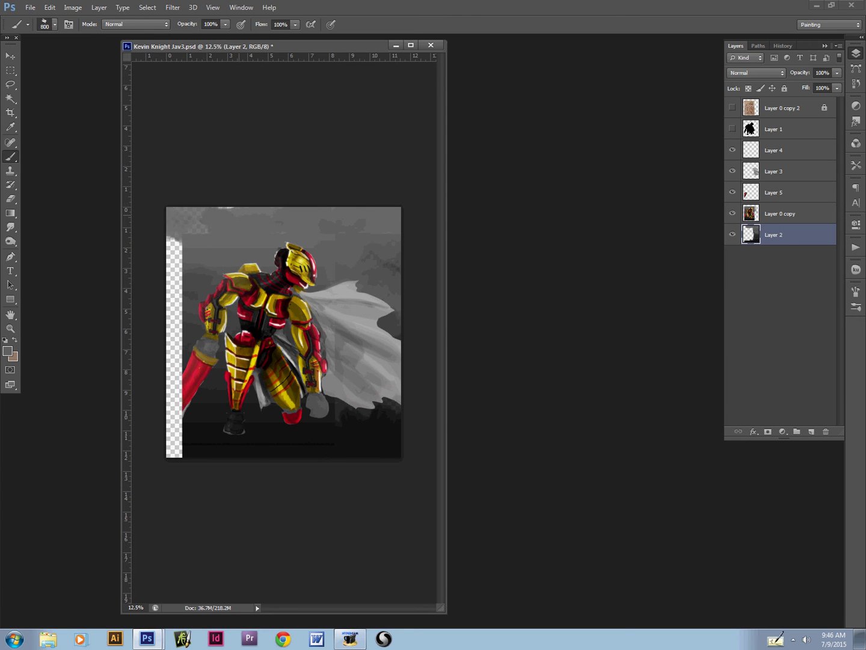
mouse_move(231, 210)
mouse_down()
mouse_move(155, 216)
mouse_move(158, 425)
mouse_up()
Step: Paint the lower part of the left strip in sampled near-black with a 600 px brush, reducing the brush to 300 px
key(bracketleft)
key(bracketleft)
alt+click(195, 429)
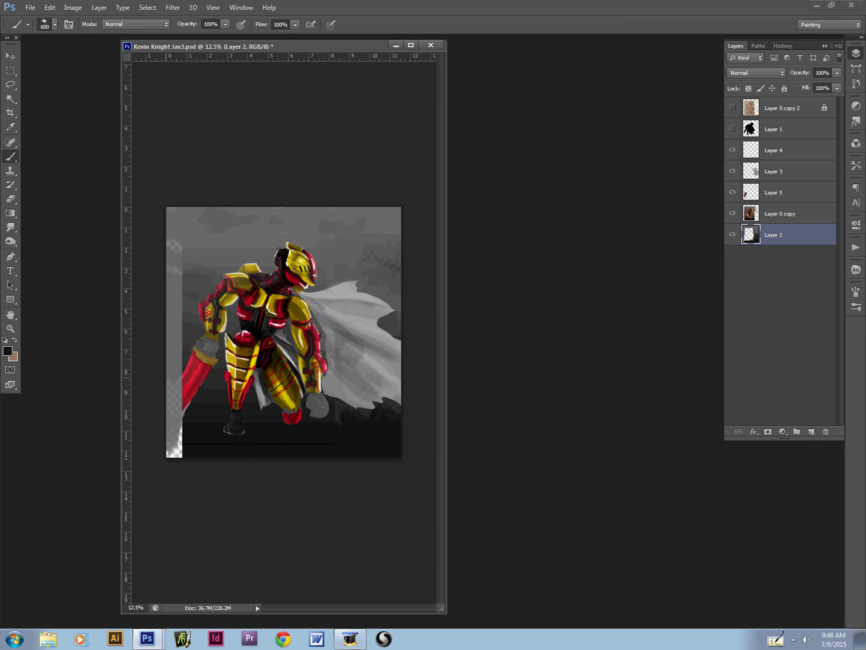
drag(156, 341, 163, 448)
key(bracketleft)
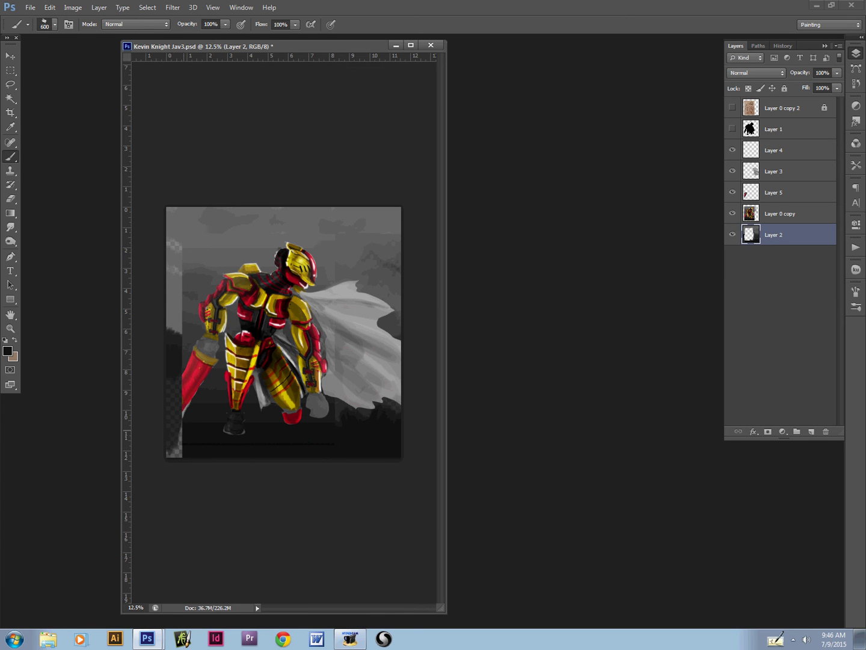
key(bracketleft)
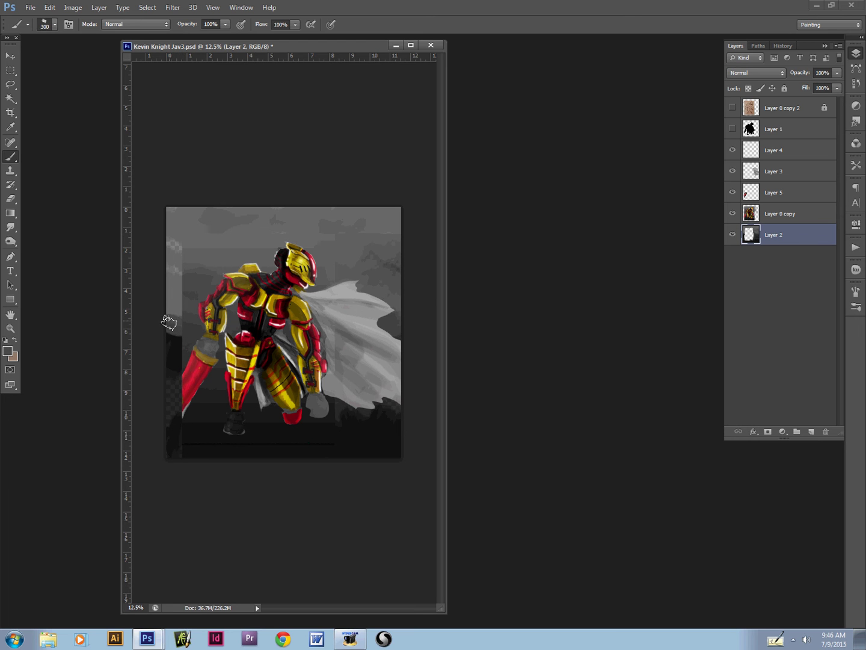
Step: Blend greys into the left strip with a 600 px brush at 40% opacity, and set the brush to Luminosity mode at 90% opacity
key(4)
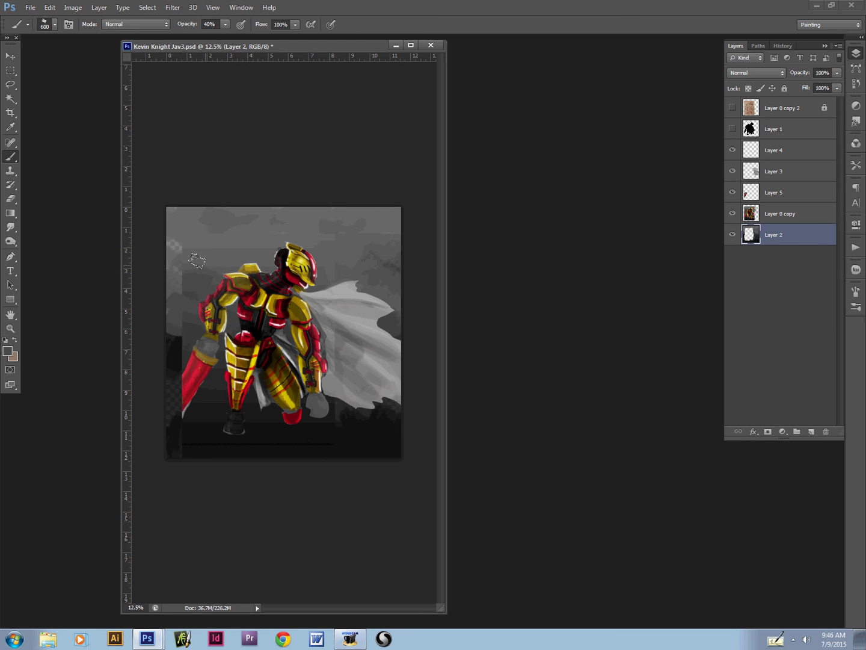
key(bracketright)
key(bracketright)
key(shift+alt+y)
key(9)
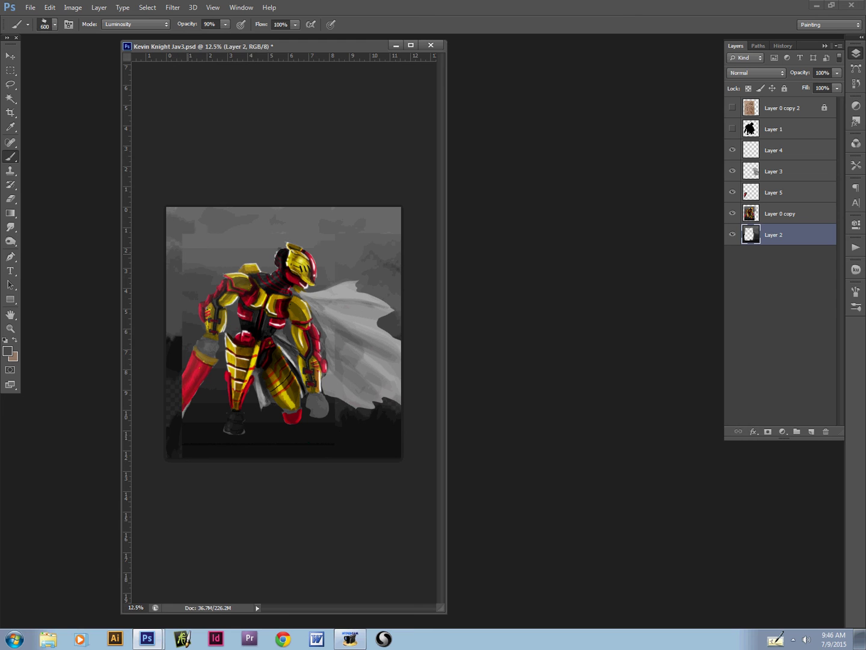
Step: Paint grey over the upper-left background seam on Layer 3 with a 700 px Luminosity brush at 90% opacity
key(super)
key(Escape)
click(753, 200)
click(748, 175)
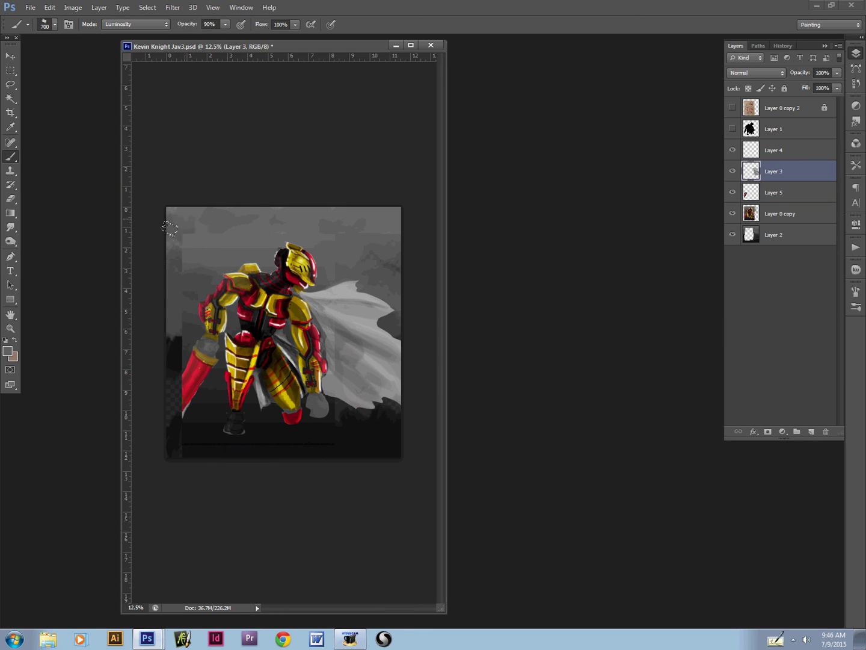
mouse_move(170, 229)
mouse_down()
mouse_move(178, 274)
mouse_move(164, 279)
mouse_move(209, 284)
mouse_up()
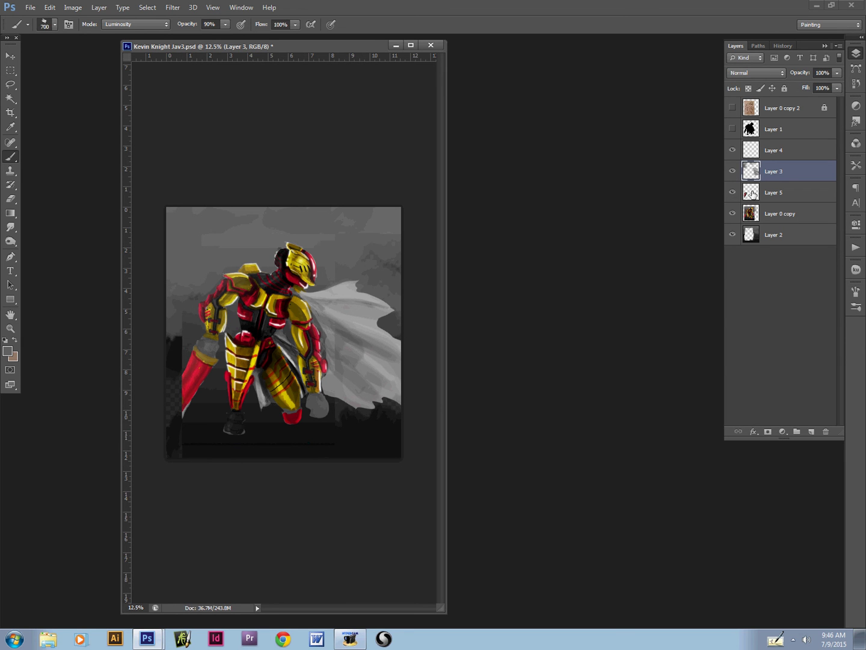
Step: Merge the duplicated lance layer back into Layer 0 copy and make Layer 4 active
drag(752, 193, 750, 170)
key(ctrl+e)
click(754, 191)
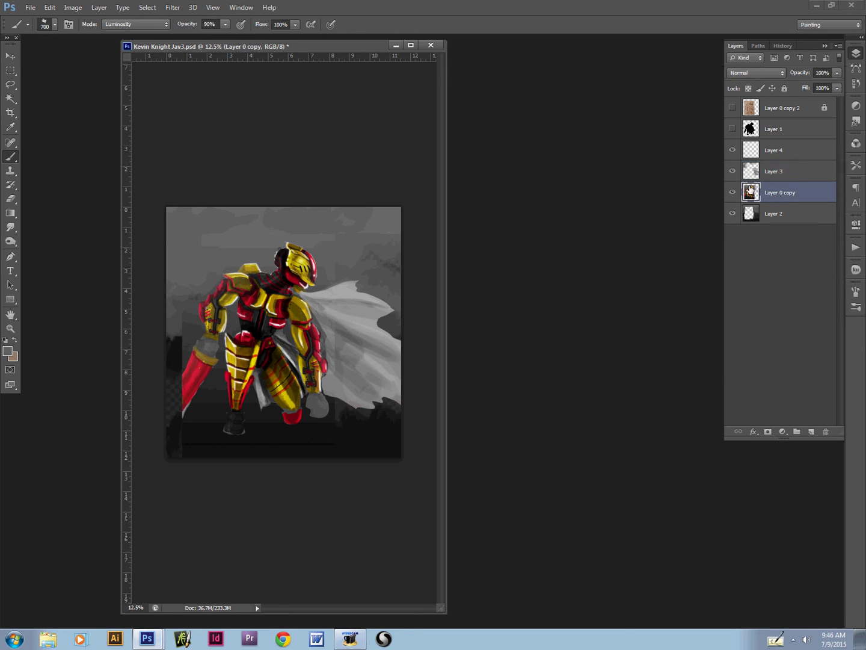
click(741, 154)
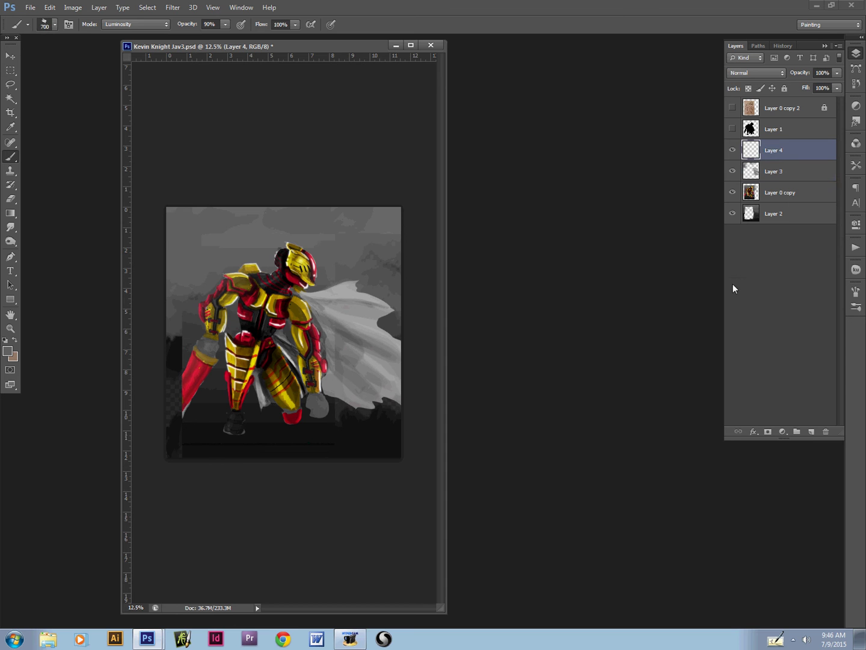
Step: Outline a tall, tapering upright lance above the knight's hand on Layer 4 in sampled red, using a 60 px brush at 80% opacity
alt+click(219, 308)
alt+click(187, 350)
key(bracketleft)
key(bracketleft)
key(bracketleft)
key(bracketleft)
key(bracketleft)
mouse_move(197, 186)
mouse_down()
mouse_move(215, 319)
mouse_move(192, 193)
mouse_move(208, 348)
mouse_up()
key(bracketleft)
key(bracketleft)
key(bracketleft)
key(bracketleft)
key(8)
drag(204, 200, 223, 319)
drag(188, 317, 189, 208)
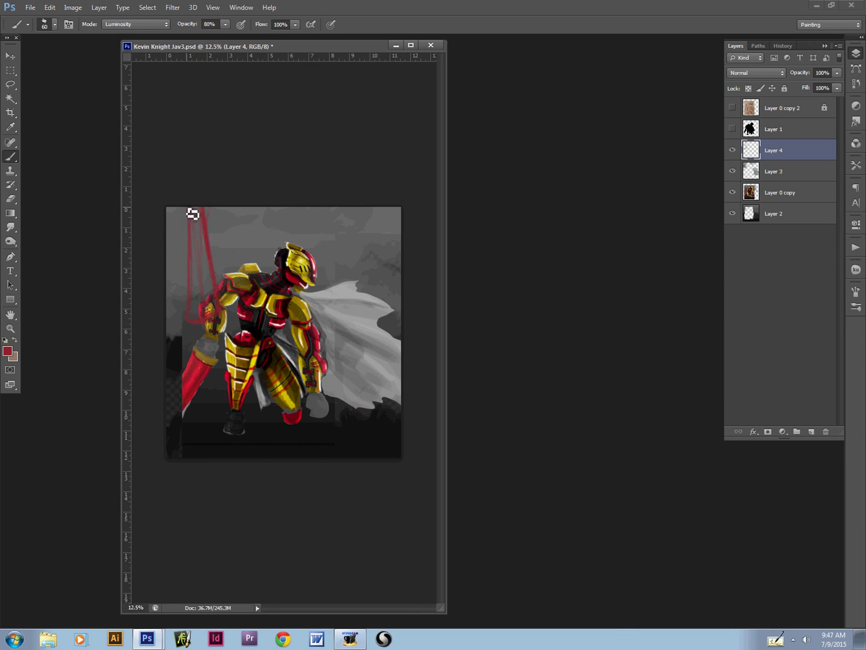
Step: Fill the upright lance's outline with red strokes using a 150 px brush
key(bracketright)
key(bracketright)
key(bracketright)
key(bracketright)
key(bracketright)
drag(199, 309, 197, 199)
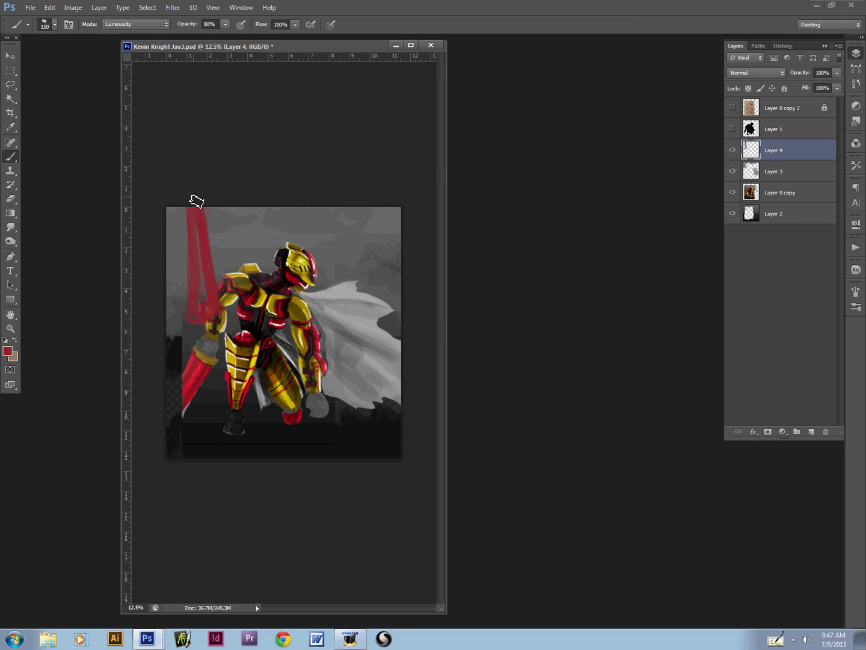
mouse_move(204, 259)
mouse_down()
mouse_move(200, 324)
mouse_move(207, 238)
mouse_move(209, 316)
mouse_up()
Step: Clean up the upright lance's edges with an enlarged Eraser on Layer 4
key(e)
key(bracketright)
key(bracketright)
key(bracketright)
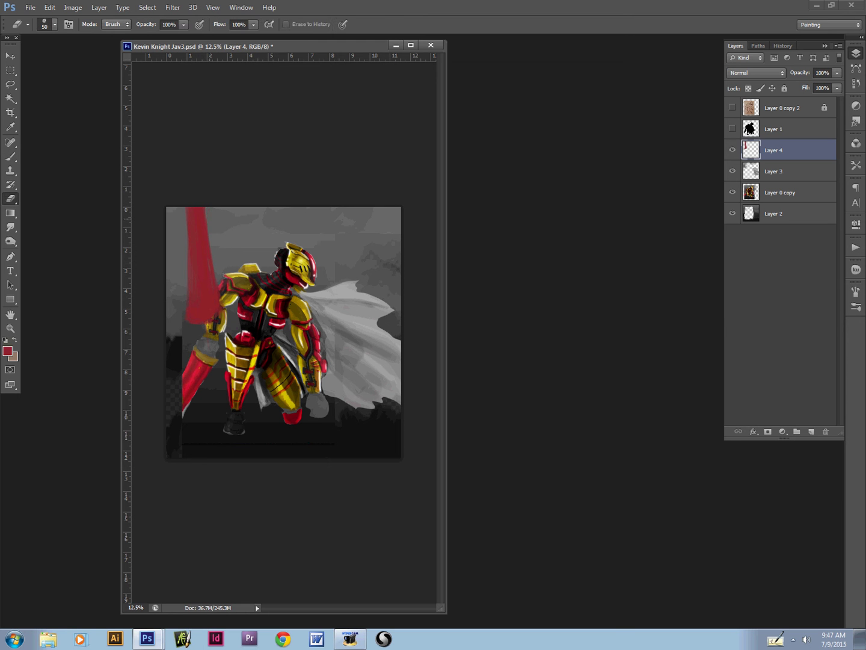
Step: Choose a lighter red and brush highlights along the upright lance with a 90 px brush at 30% opacity and 78% flow
key(b)
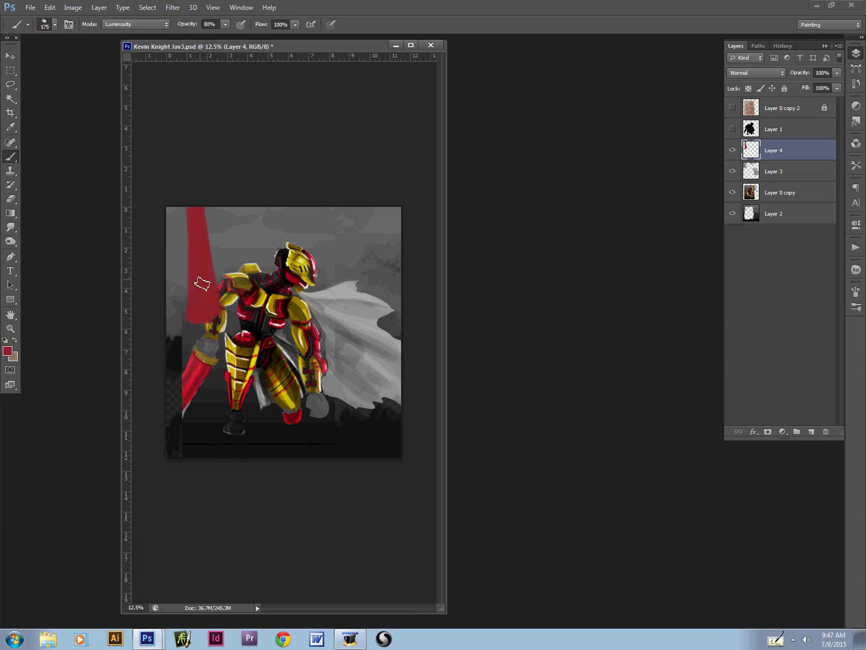
click(8, 350)
click(486, 430)
key(Return)
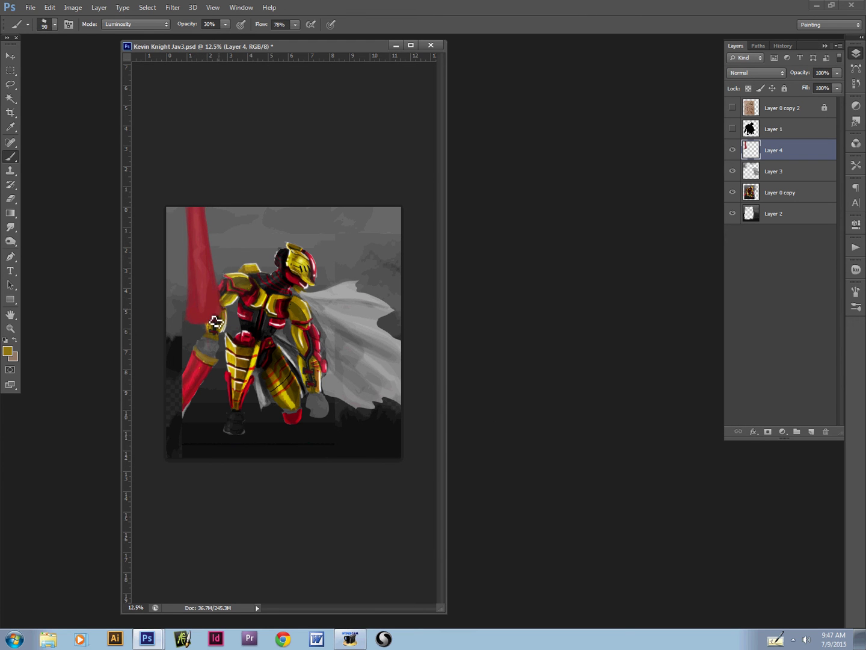
Step: Paint a gold guard across the lance's base in Normal mode at 80% opacity and 100% flow
key(shift+0)
key(bracketright)
key(bracketright)
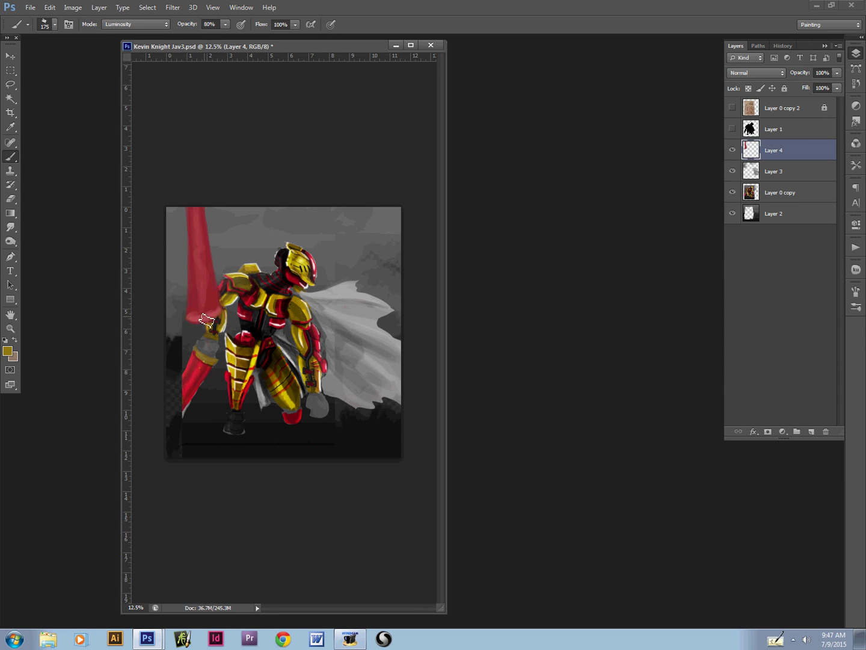
key(shift+alt+n)
key(bracketright)
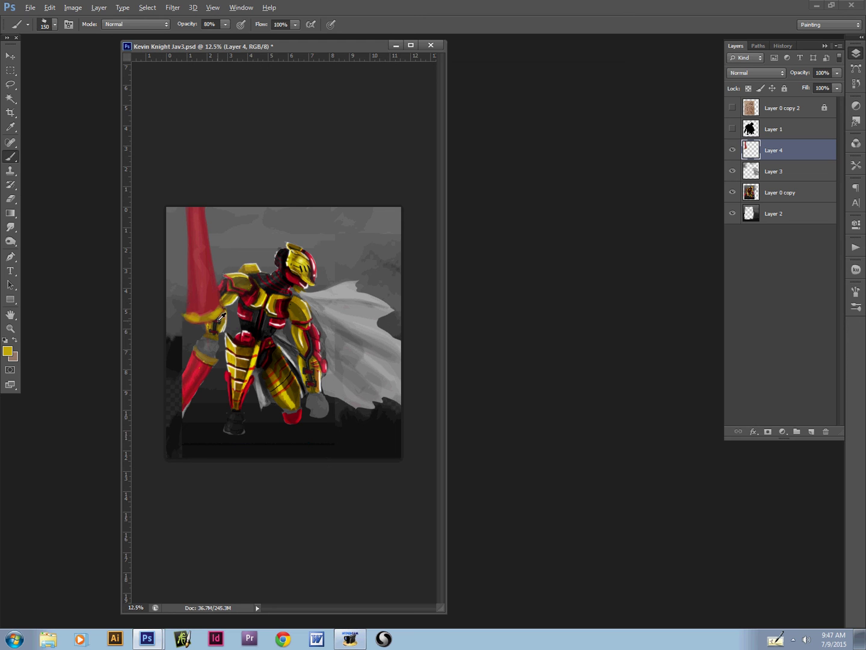
Step: Sample a near-black from the armour and paint the dark lance handle below the gold guard
alt+click(253, 326)
key(bracketleft)
key(bracketleft)
drag(210, 328, 208, 343)
key(bracketright)
key(bracketright)
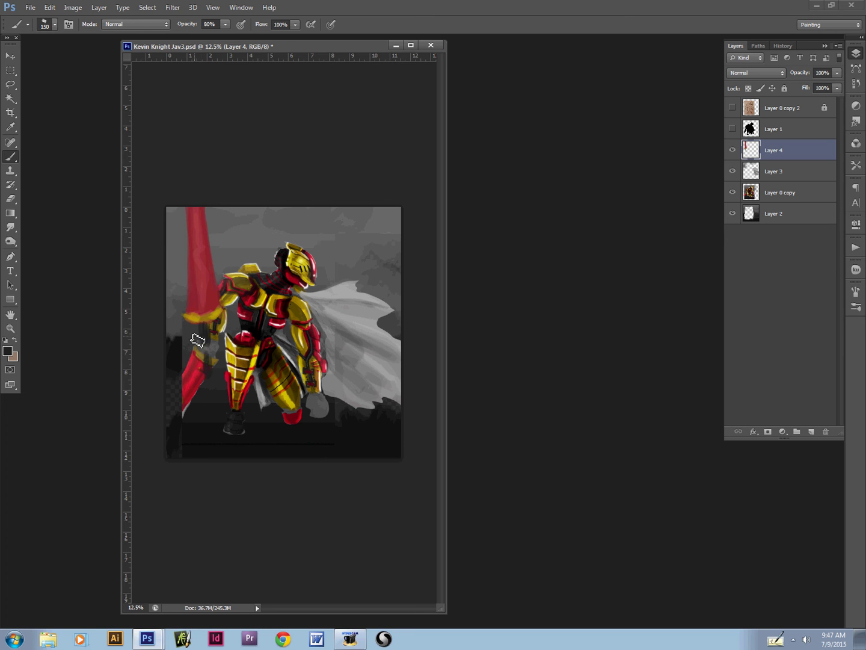
Step: Copy the old lower lance and forearm area from Layer 0 copy onto a new layer and place it above Layer 3
click(746, 194)
key(l)
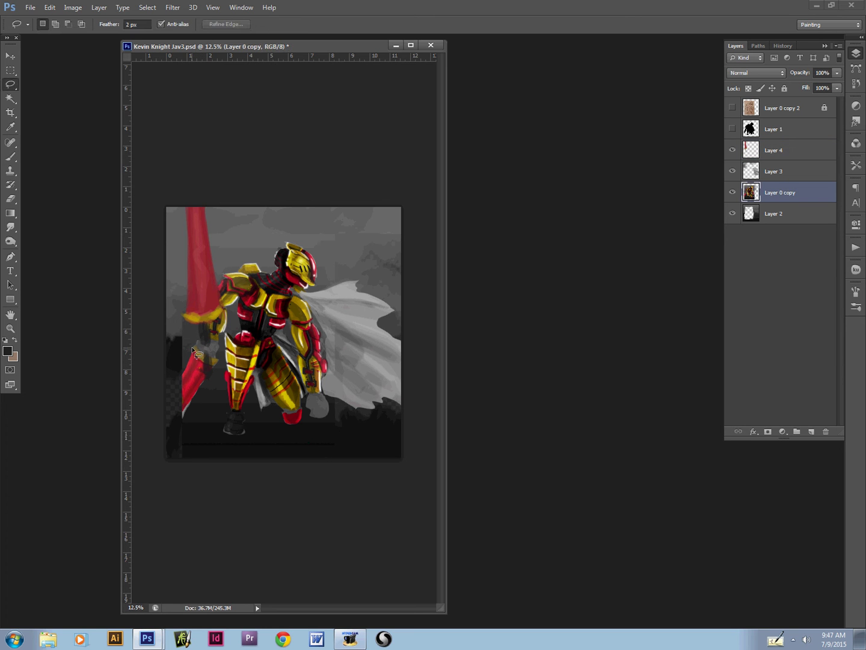
mouse_move(219, 363)
mouse_down()
mouse_move(182, 424)
mouse_move(168, 410)
mouse_move(191, 341)
mouse_up()
key(ctrl+j)
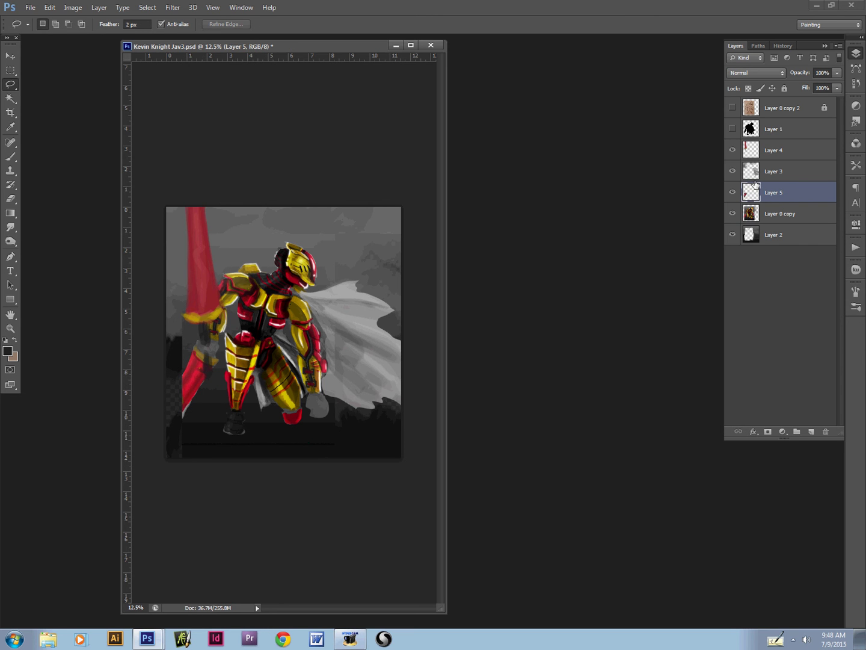
drag(754, 171, 755, 164)
Step: Rotate the copied lance piece about -32 degrees and position it beneath the upright lance's handle
key(ctrl+t)
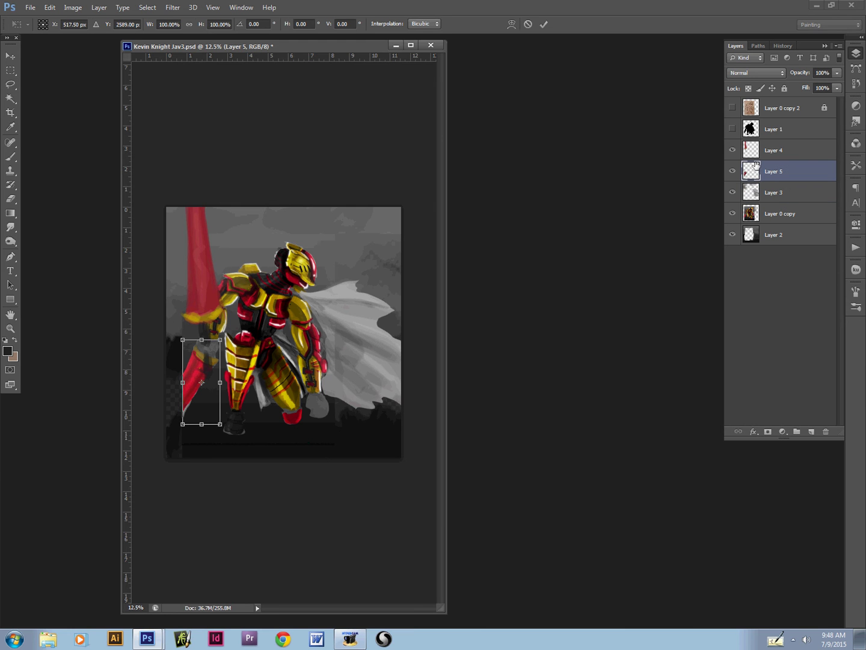
drag(202, 380, 159, 361)
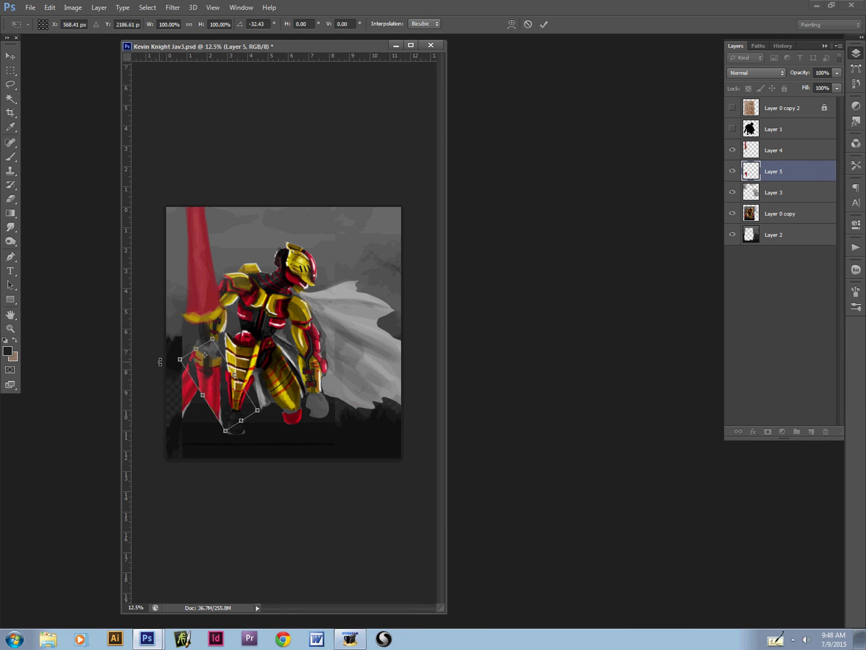
key(Return)
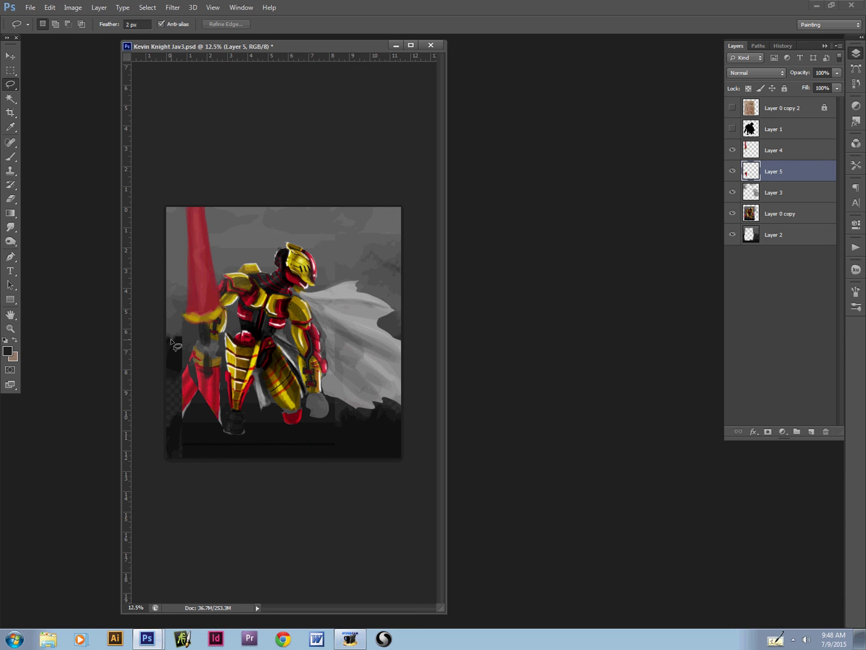
Step: Paint over the old slanted lance with sampled dark background greys using a 200 px brush at 80% opacity
key(b)
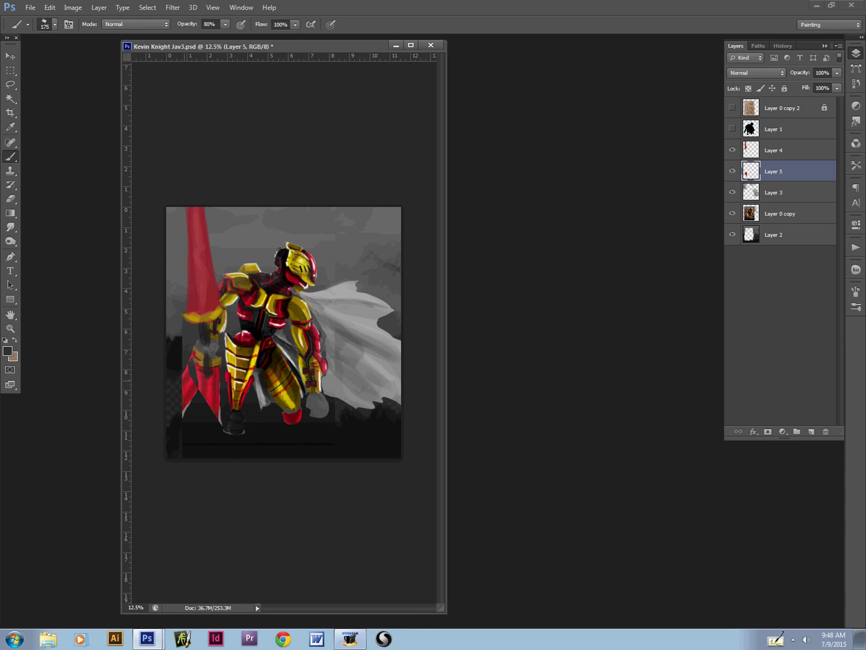
key(bracketright)
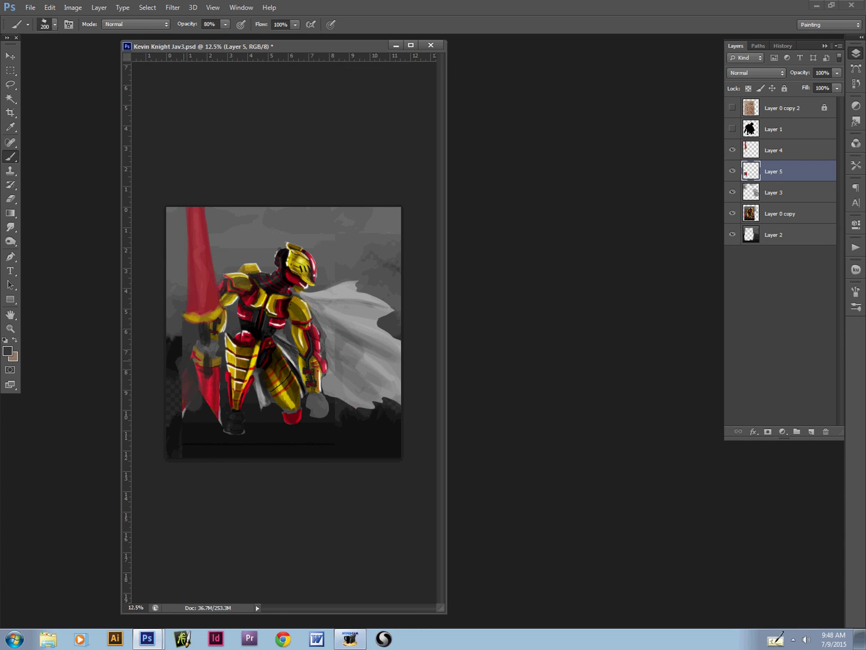
alt+click(190, 415)
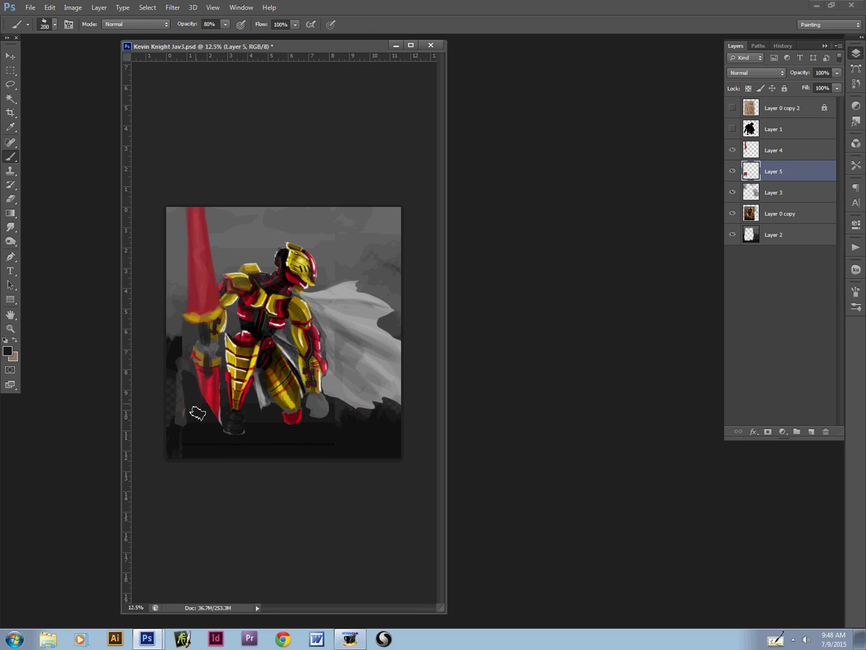
mouse_move(197, 414)
mouse_down()
mouse_move(179, 366)
mouse_move(191, 344)
mouse_up()
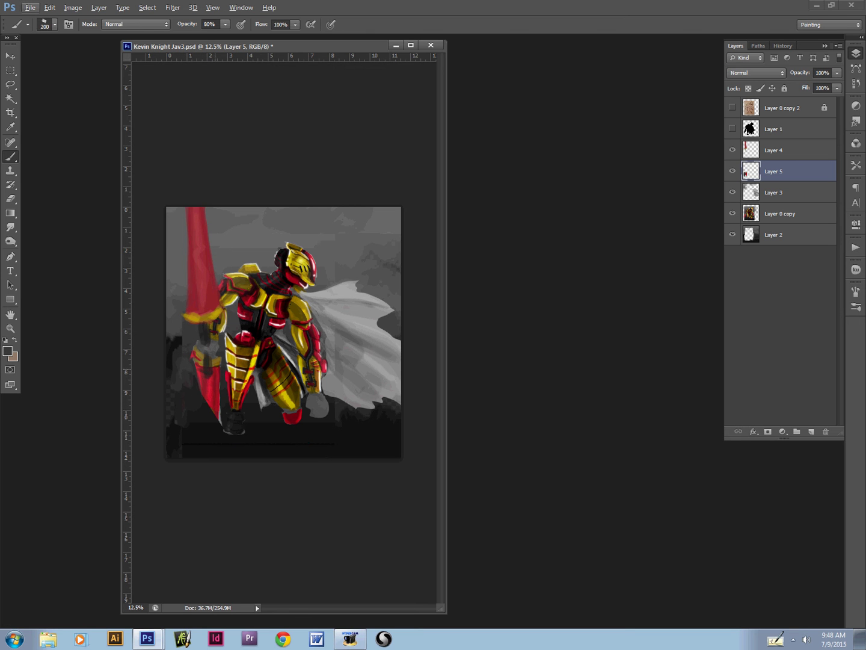
Step: Move the rotated lance piece slightly down on Layer 5
key(v)
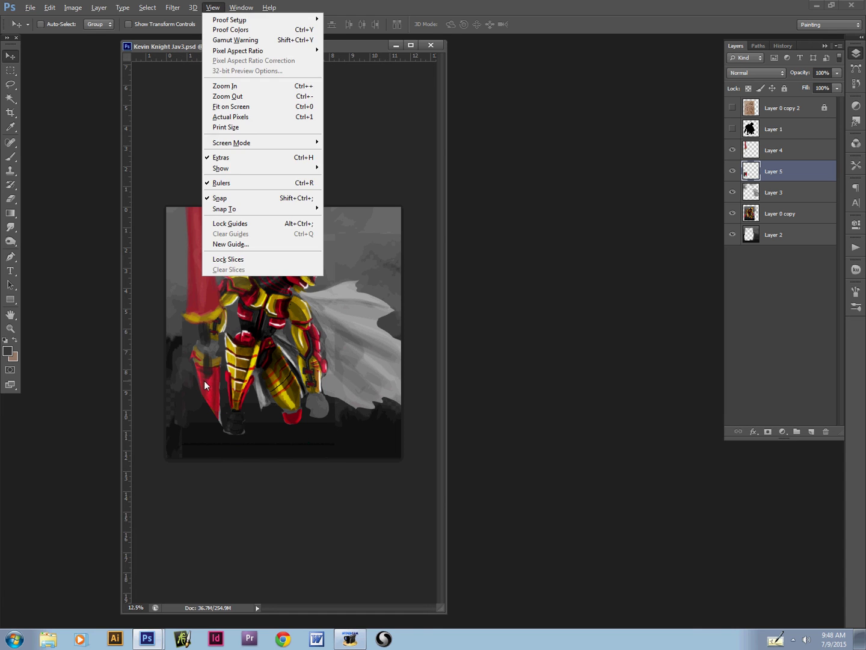
key(Escape)
key(b)
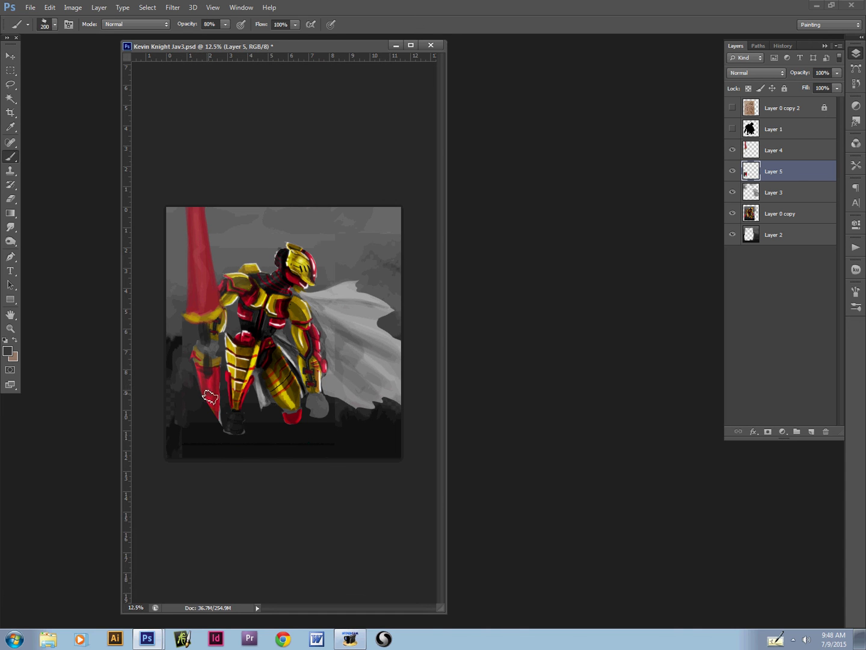
key(v)
drag(212, 397, 211, 402)
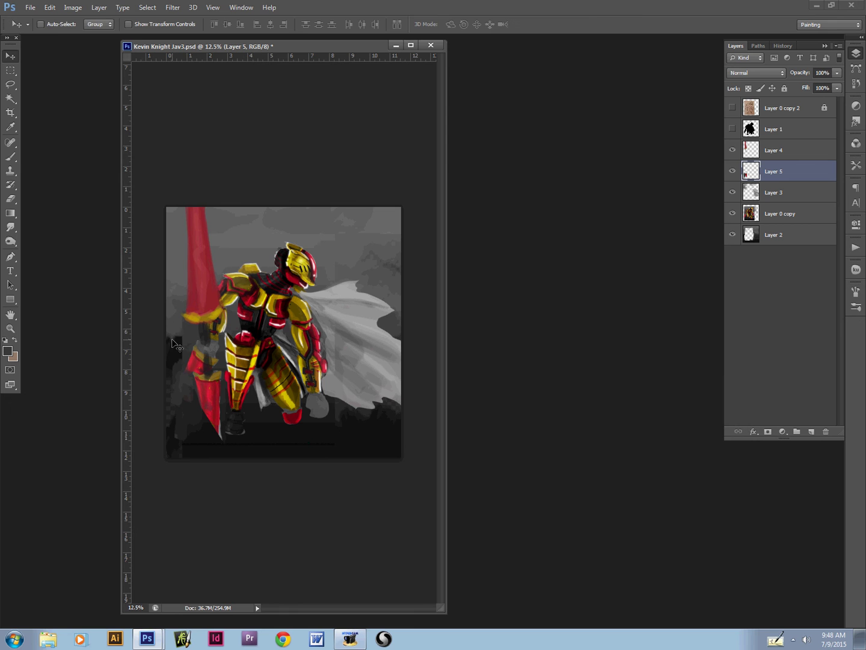
Step: Blend the old lance remnants and the lower lance's pointed edge into the background with a 150 px dark grey brush
key(b)
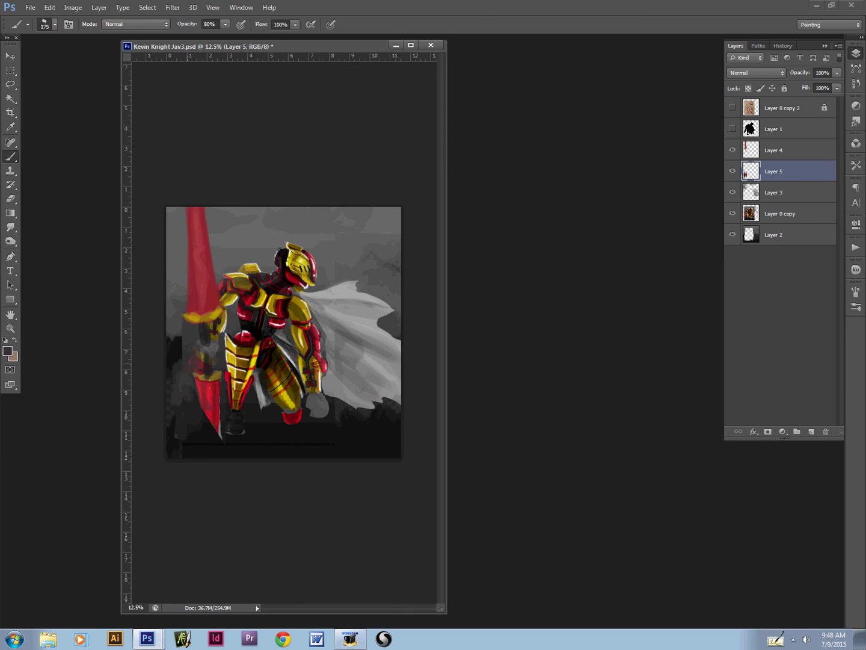
key([)
mouse_move(196, 413)
mouse_down()
mouse_move(213, 430)
mouse_move(224, 410)
mouse_move(225, 446)
mouse_up()
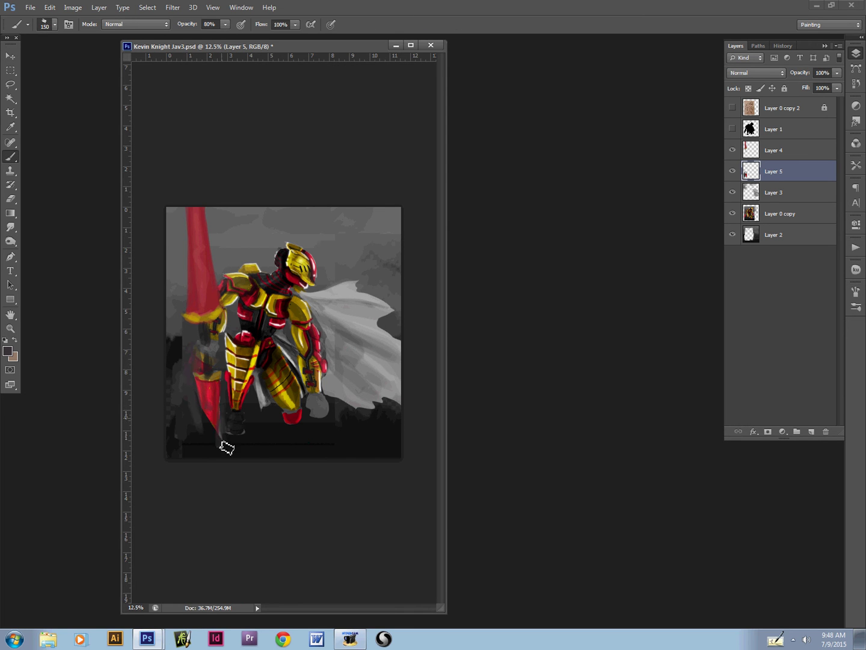
Step: Sample the lance's red and repaint the lower section as a wide, blunt-ended shaft
alt+click(221, 430)
key(])
mouse_move(200, 386)
mouse_down()
mouse_move(201, 433)
mouse_move(210, 421)
mouse_move(216, 436)
mouse_move(201, 437)
mouse_move(217, 435)
mouse_up()
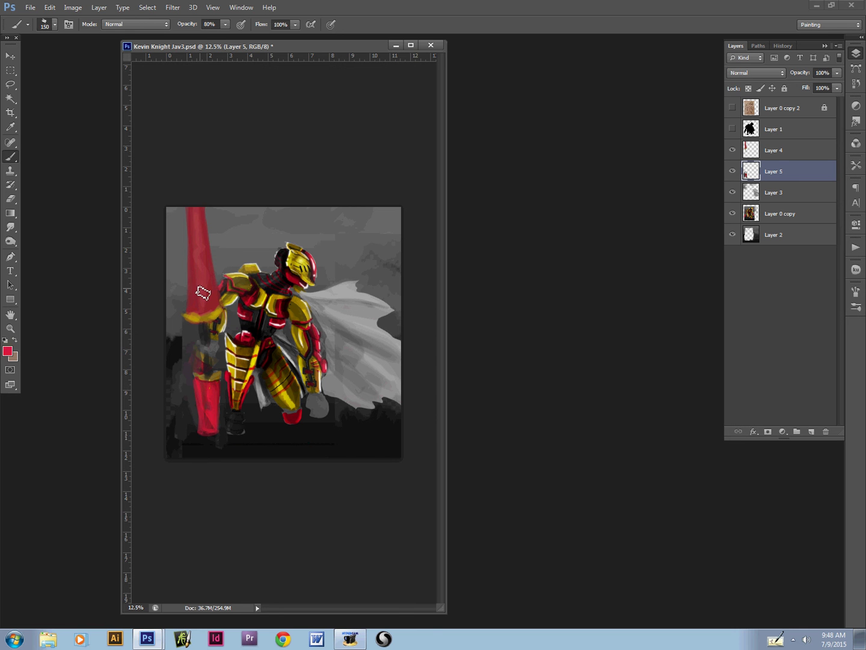
Step: Check the lower lance piece by toggling Layer 5's visibility, and merge Layer 5 with Layer 4
alt+click(213, 346)
key(ctrl+plus)
key(ctrl+plus)
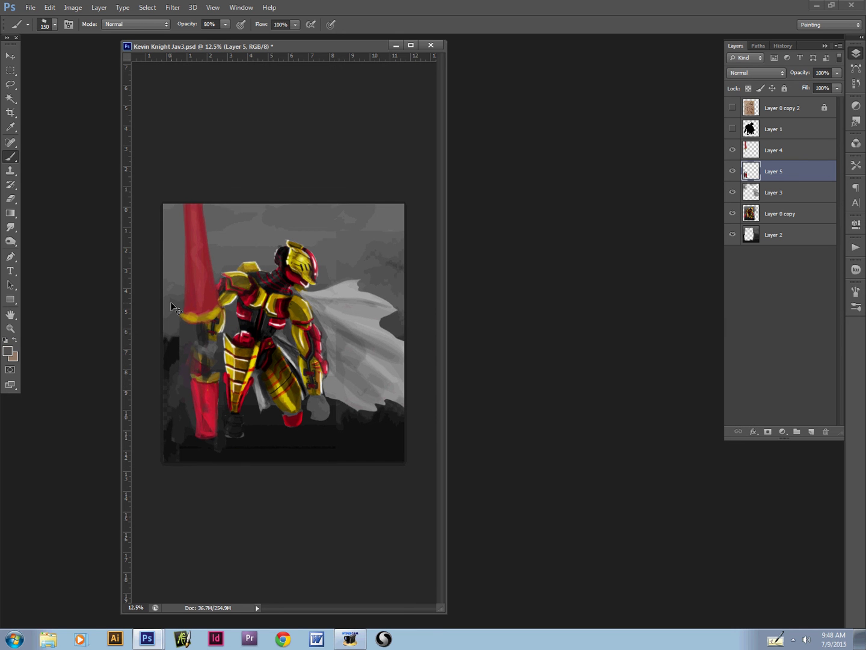
mouse_move(171, 303)
mouse_down()
mouse_move(194, 324)
mouse_move(166, 308)
mouse_up()
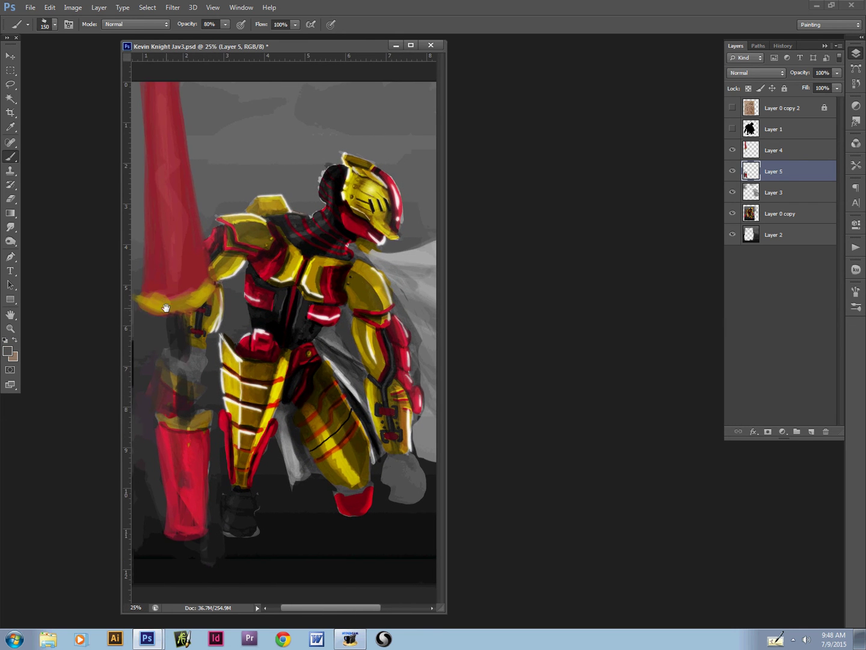
key(ctrl+minus)
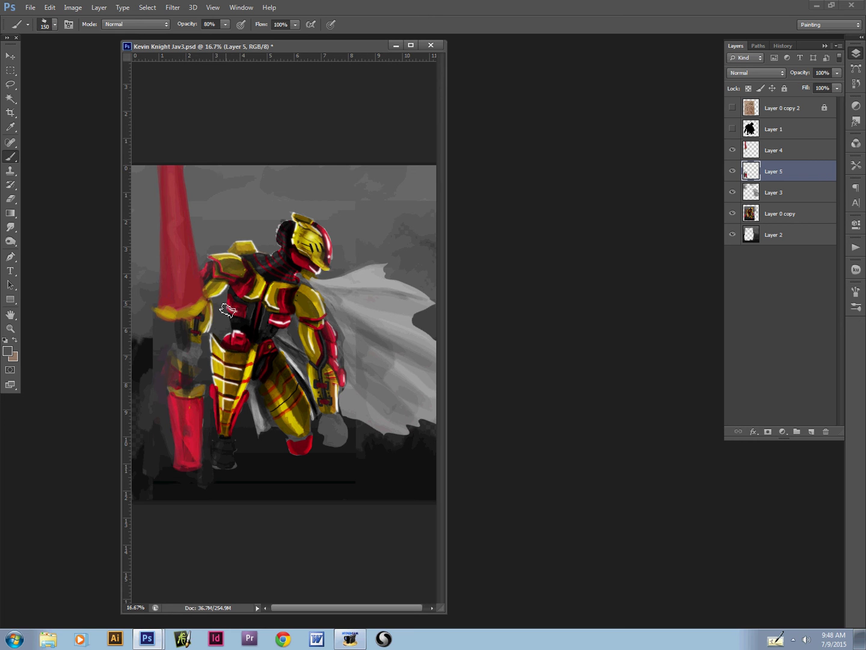
click(732, 172)
click(733, 172)
shift+click(738, 148)
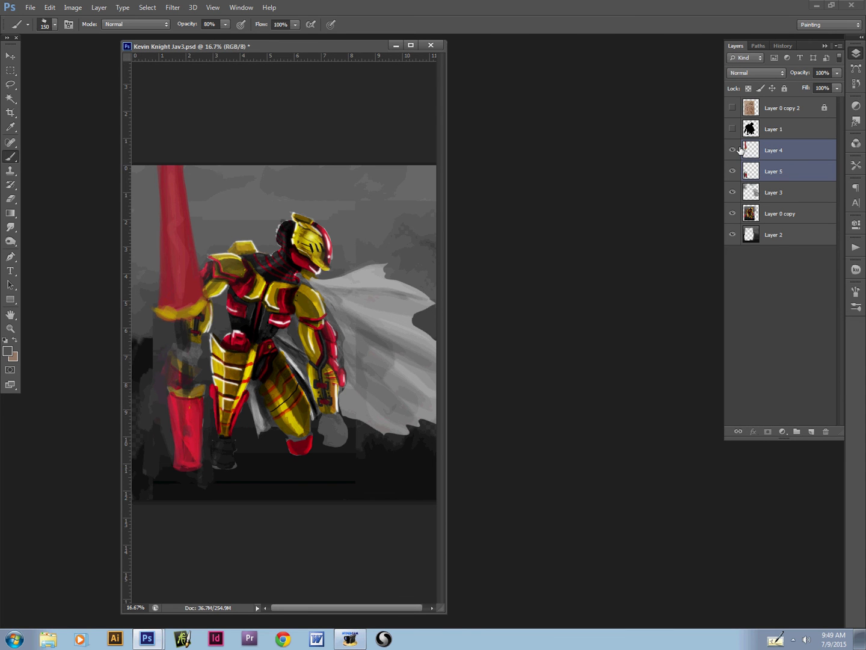
key(ctrl+e)
Step: Add a new layer above Layer 4 and widen the document window around the enlarged knight
click(810, 431)
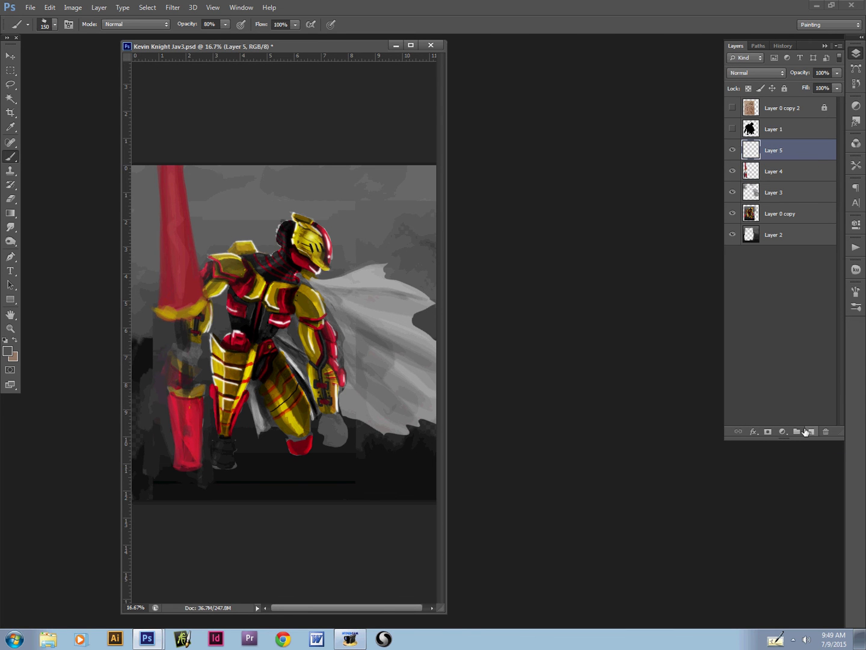
key(ctrl+plus)
key(ctrl+plus)
drag(228, 349, 212, 350)
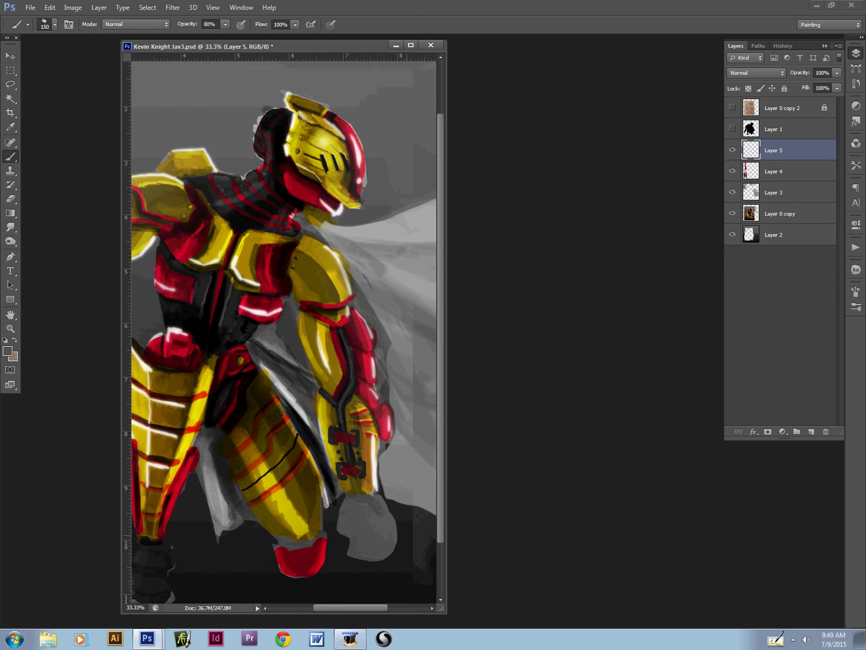
drag(444, 613, 642, 617)
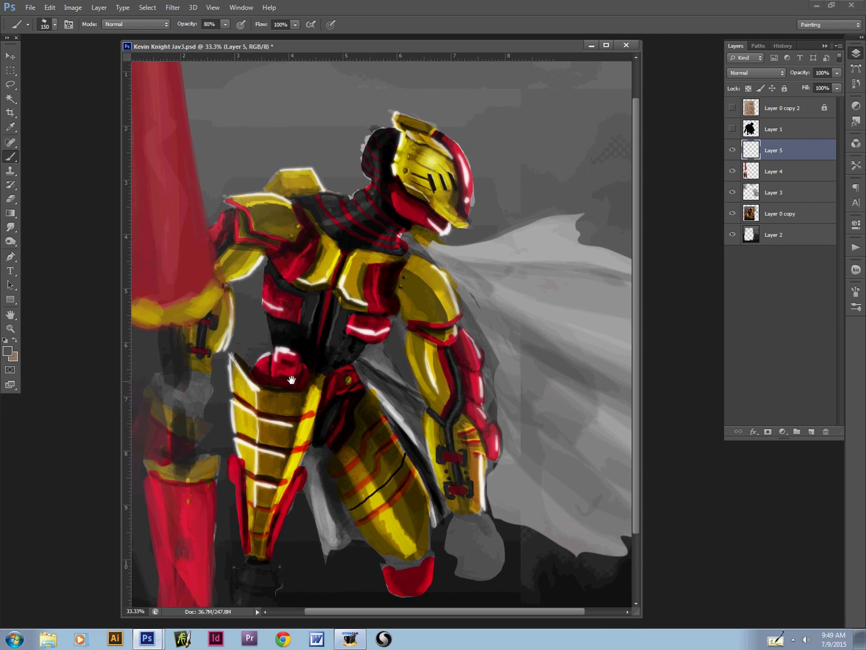
drag(291, 380, 282, 341)
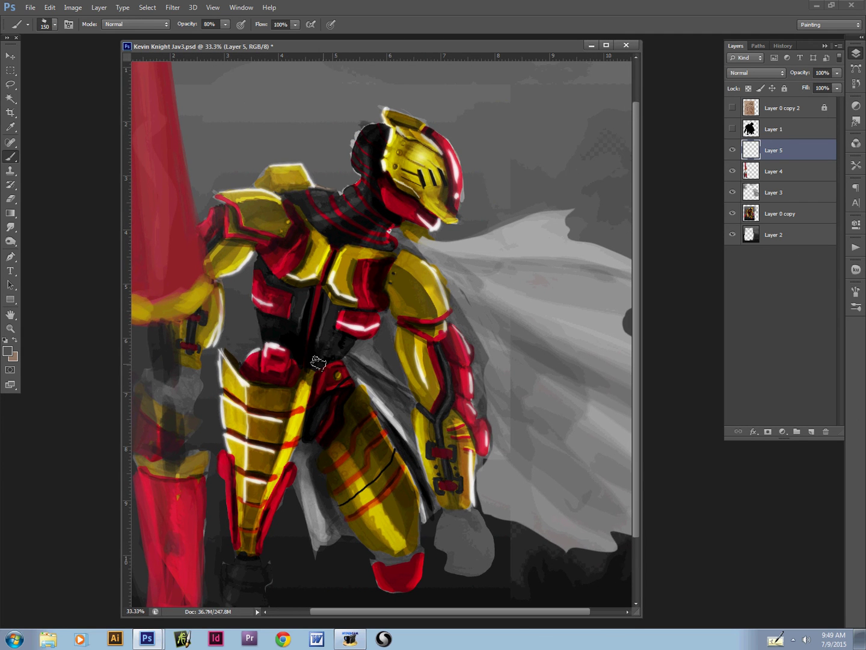
Step: Pick a bright blue foreground colour for sketching guide lines
key(n)
click(412, 357)
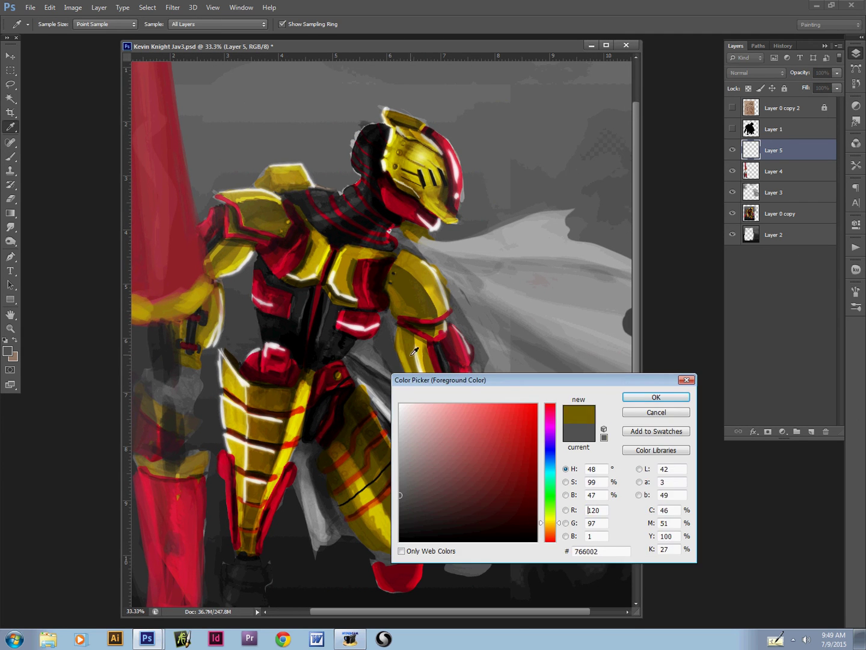
drag(497, 456, 538, 414)
drag(559, 524, 554, 466)
key(Return)
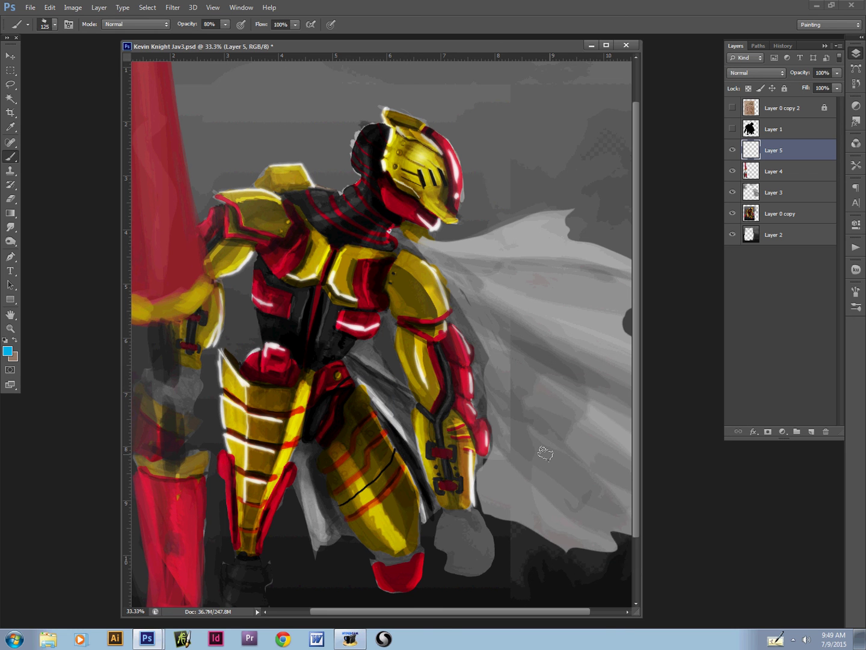
Step: Sketch blue guide lines along both sides of the free arm's forearm with a 15 px brush
key(bracketleft)
key(bracketleft)
key(bracketleft)
key(bracketleft)
key(bracketleft)
key(bracketleft)
key(bracketleft)
key(bracketleft)
key(bracketleft)
key(bracketleft)
key(bracketleft)
drag(402, 336, 416, 405)
drag(472, 327, 506, 417)
mouse_move(474, 328)
mouse_down()
mouse_move(492, 346)
mouse_move(491, 398)
mouse_up()
drag(469, 323, 495, 358)
drag(391, 330, 415, 414)
key(ctrl+z)
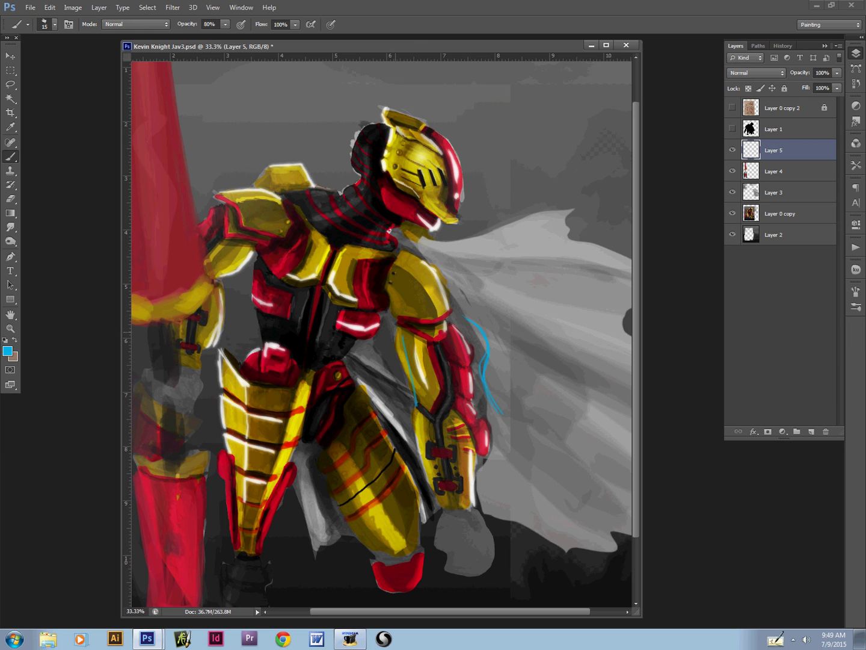
Step: Sketch further blue guide lines around the free arm's forearm and wrist, and delete the sketch layer
drag(393, 330, 416, 406)
drag(488, 313, 504, 409)
key(ctrl+z)
mouse_move(441, 415)
mouse_down()
mouse_move(441, 478)
mouse_move(458, 506)
mouse_move(466, 426)
mouse_up()
key(ctrl+z)
mouse_move(422, 424)
mouse_down()
mouse_move(419, 441)
mouse_move(438, 497)
mouse_up()
drag(478, 446, 479, 506)
mouse_move(415, 413)
mouse_down()
mouse_move(417, 449)
mouse_move(409, 442)
mouse_up()
click(826, 432)
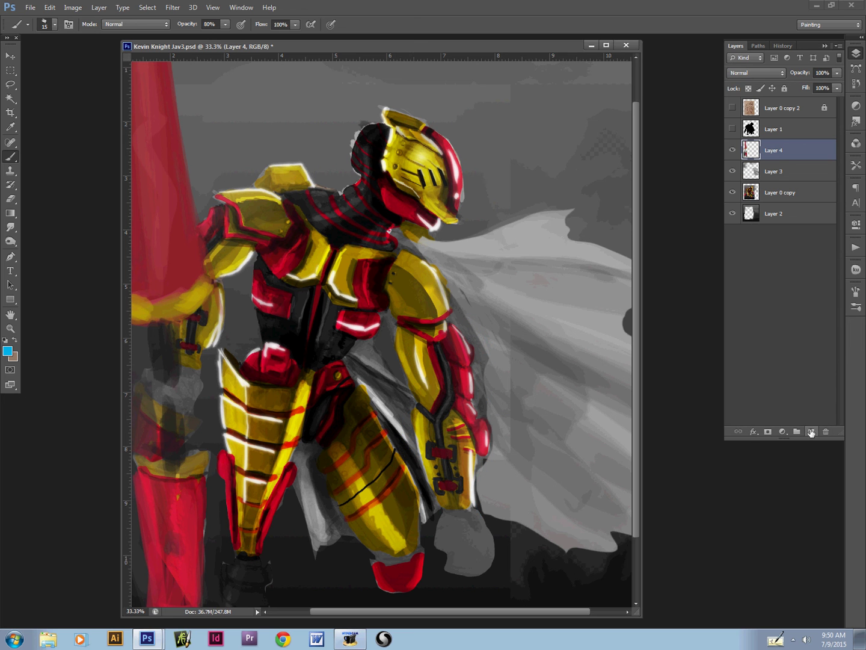
Step: Add a new layer above Layer 4 and slim the free arm's inner edge with sampled dark grey strokes
click(811, 431)
alt+click(394, 357)
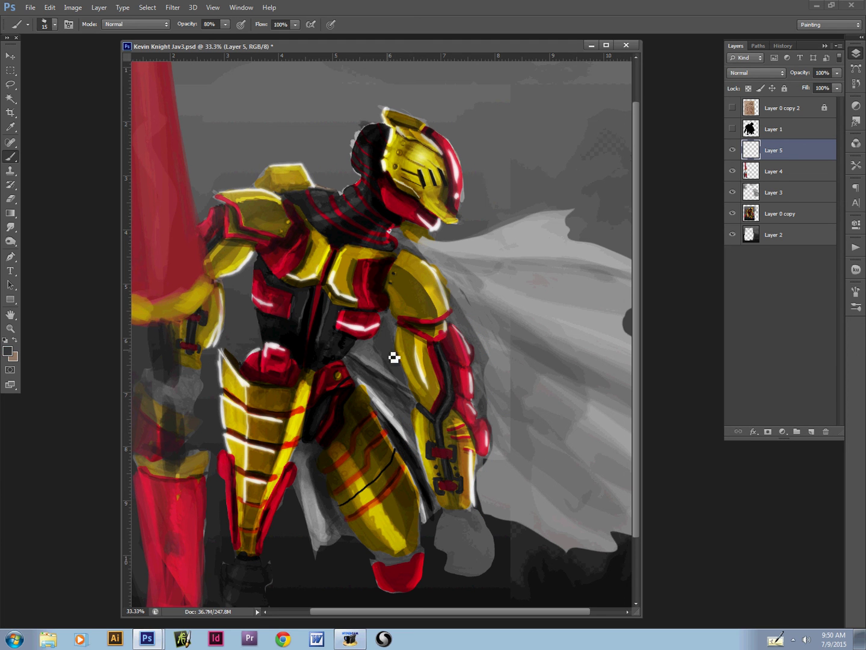
key(])
key(])
mouse_move(403, 336)
mouse_down()
mouse_move(420, 406)
mouse_move(416, 394)
mouse_up()
drag(405, 335, 420, 398)
key(])
alt+click(400, 335)
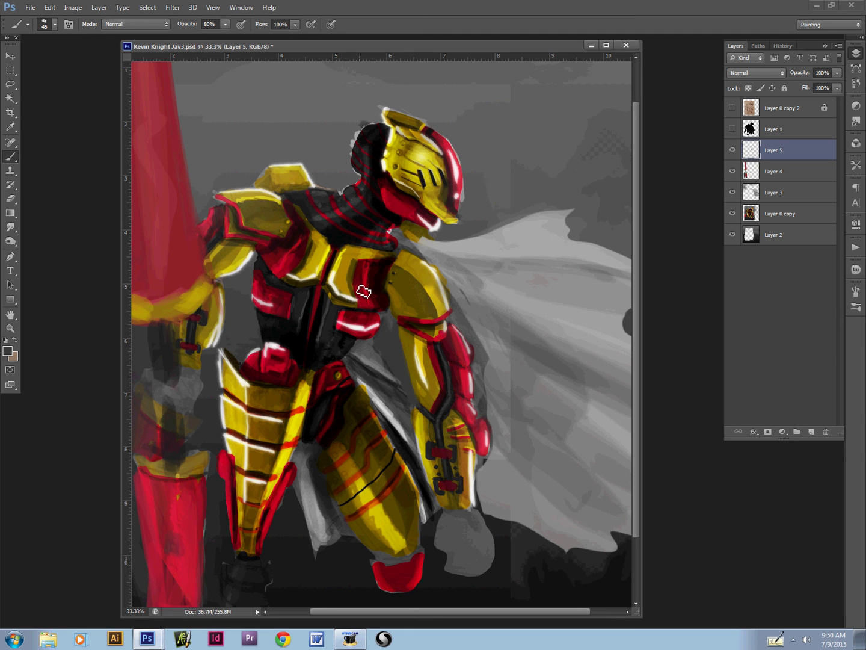
Step: Sample a dark red from the armour and extend the free arm's outer red plate up to the shoulder guard with a 50 px brush
key(bracketright)
mouse_move(458, 317)
mouse_down()
mouse_move(470, 351)
mouse_move(459, 313)
mouse_move(458, 335)
mouse_up()
alt+click(452, 341)
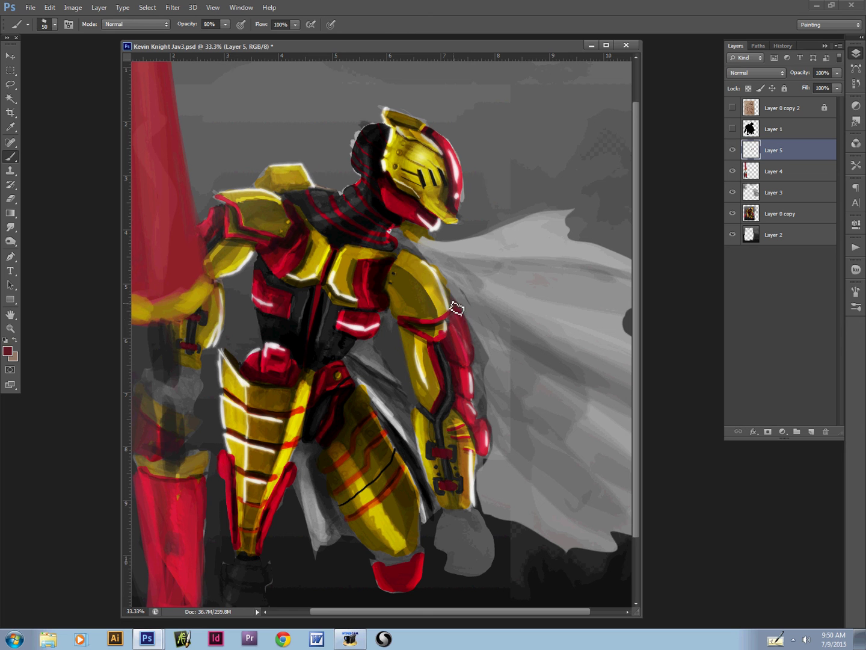
mouse_move(456, 308)
mouse_down()
mouse_move(464, 323)
mouse_move(455, 323)
mouse_up()
Step: Trim the inner edge of the free arm near the wrist with sampled dark grey and a 40 px brush
key([)
mouse_move(423, 420)
mouse_down()
mouse_move(423, 446)
mouse_move(420, 427)
mouse_move(423, 438)
mouse_up()
alt+click(417, 424)
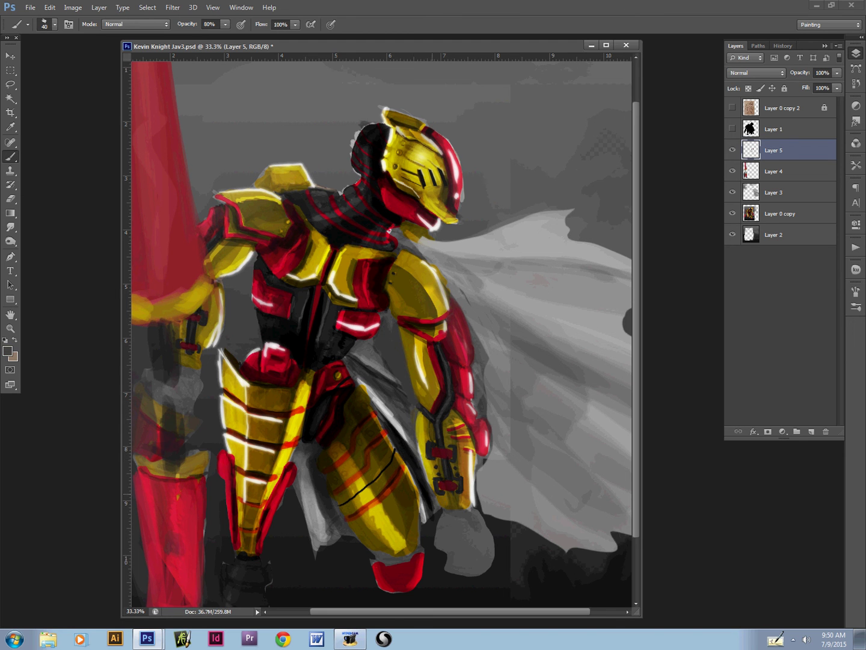
key(bracketleft)
key(bracketright)
Step: Touch up the forearm cuff in sampled gold and paint over the bulging red plate beside the wrist with a 60 px brush
alt+click(457, 420)
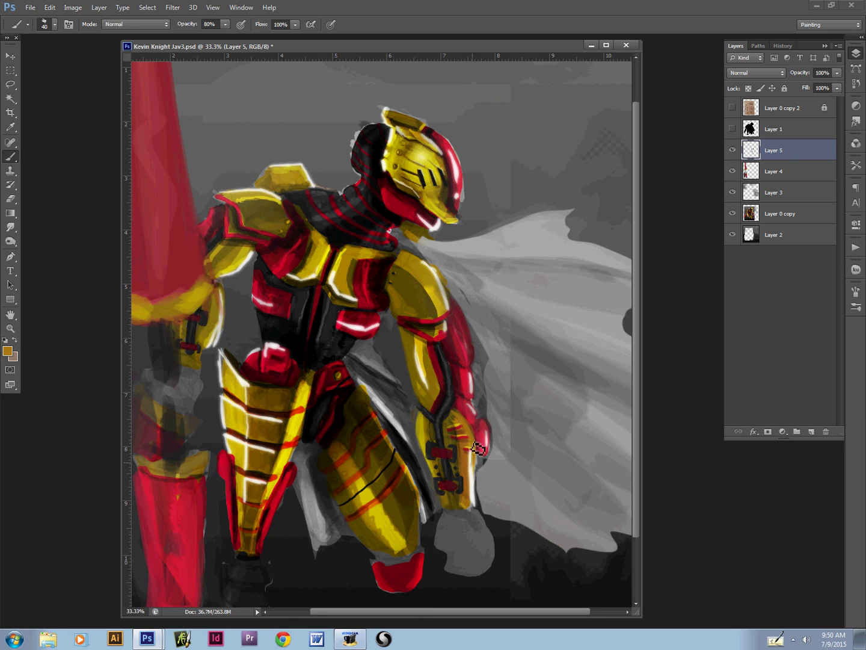
key(bracketright)
key(bracketright)
alt+click(484, 409)
mouse_move(489, 433)
mouse_down()
mouse_move(491, 463)
mouse_move(472, 446)
mouse_move(488, 454)
mouse_move(481, 415)
mouse_up()
Step: Repaint the free forearm's outer plates and their white highlights in sampled red, reducing the brush size
alt+click(465, 391)
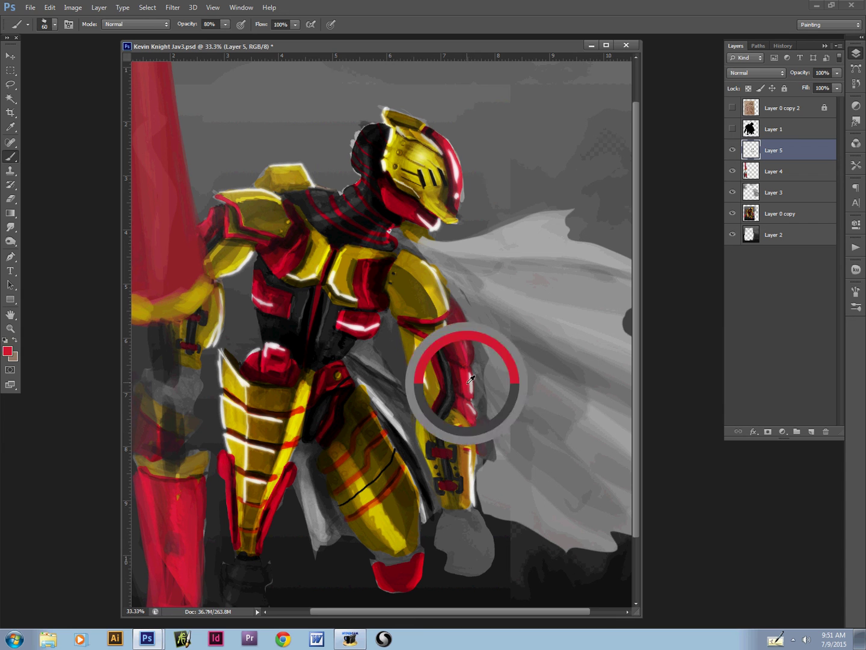
key(bracketleft)
key(bracketleft)
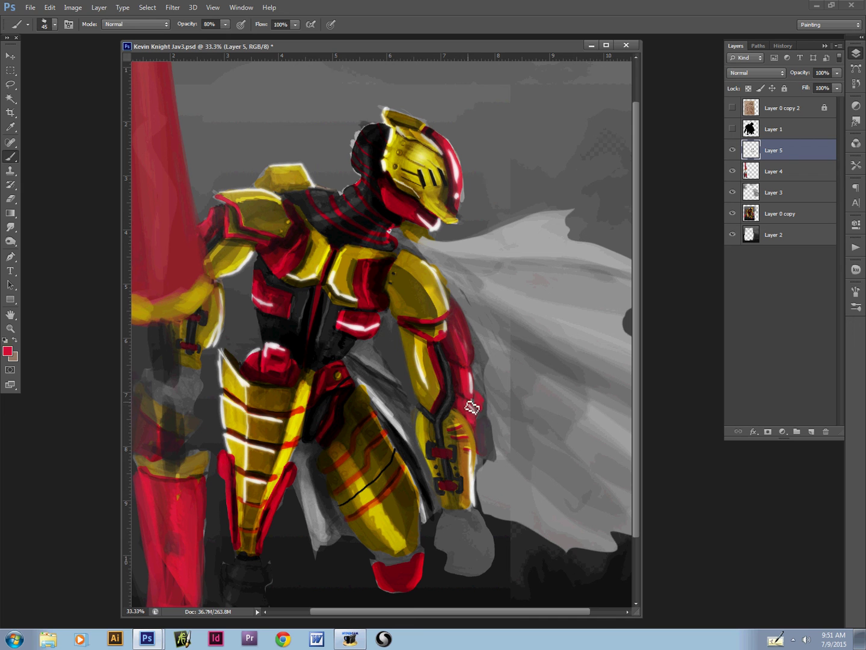
key(bracketleft)
key(bracketleft)
key(bracketleft)
key(bracketleft)
Step: Refine the free forearm's outer contour with sampled armour and cape tones, enlarging the brush to 40 px
alt+click(458, 376)
key(bracketright)
alt+click(486, 363)
key(bracketright)
key(bracketright)
drag(277, 382, 325, 430)
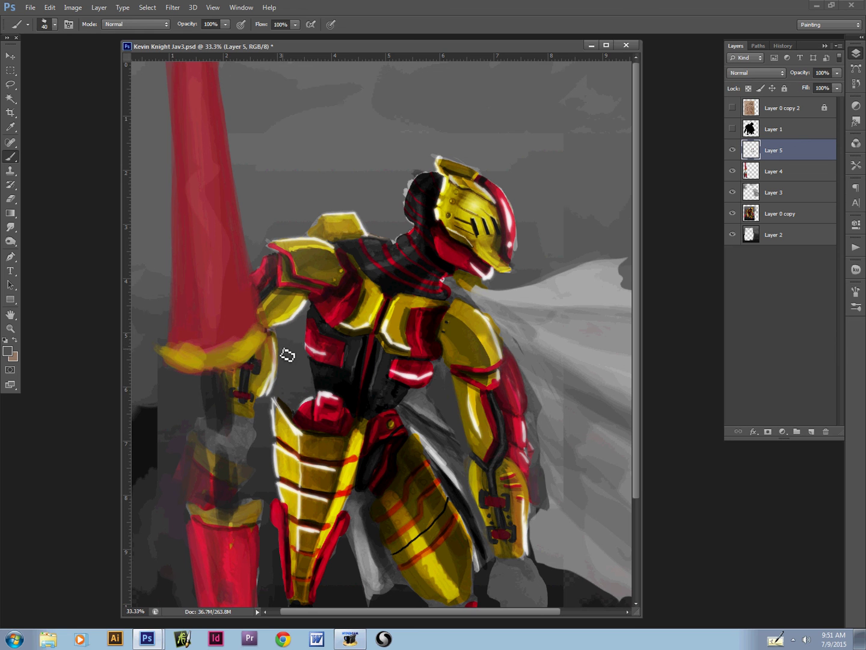
Step: Cover the bright inner edge of the lance arm's forearm with dark grey using an 80 px brush
key(bracketright)
mouse_move(284, 350)
mouse_down()
mouse_move(265, 397)
mouse_move(277, 375)
mouse_up()
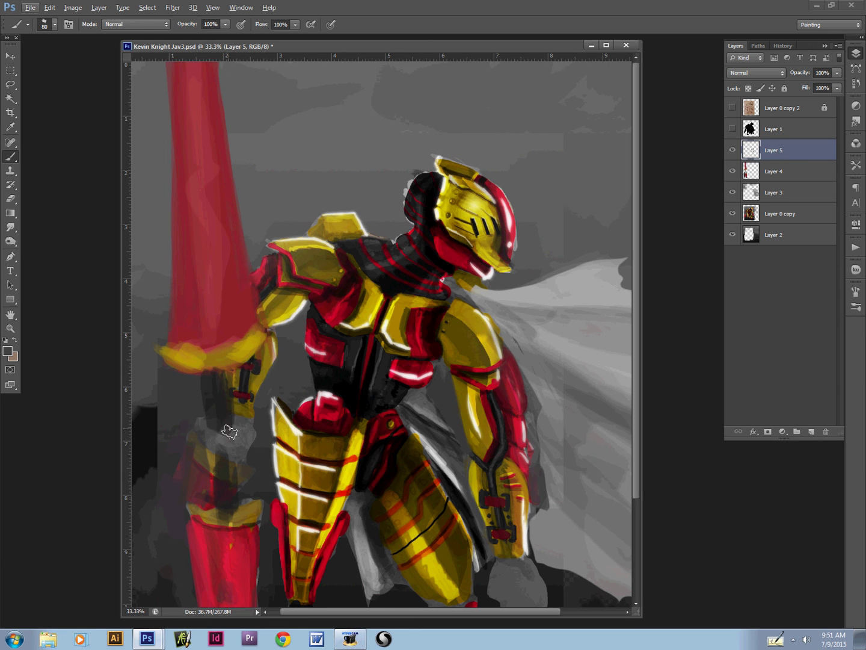
Step: Rough in the hand gripping the lance in a lighter grey with a 50 px brush, and add a new layer above Layer 5
key(n)
drag(411, 464, 389, 468)
key(Return)
key(b)
key(bracketright)
key(bracketleft)
key(bracketleft)
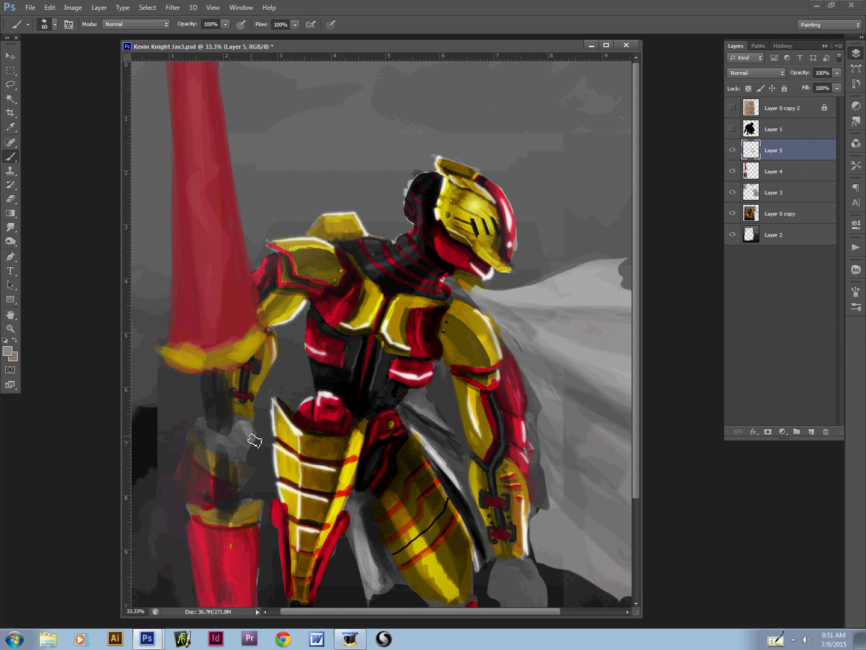
key(bracketleft)
mouse_move(205, 426)
mouse_down()
mouse_move(224, 449)
mouse_move(205, 437)
mouse_move(229, 449)
mouse_move(236, 442)
mouse_up()
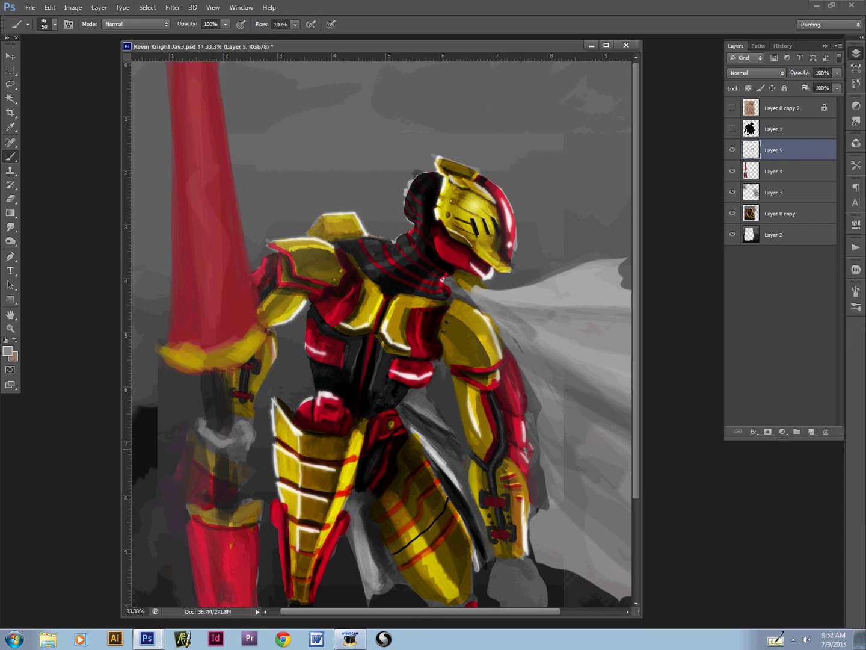
drag(213, 453, 232, 454)
drag(162, 401, 178, 393)
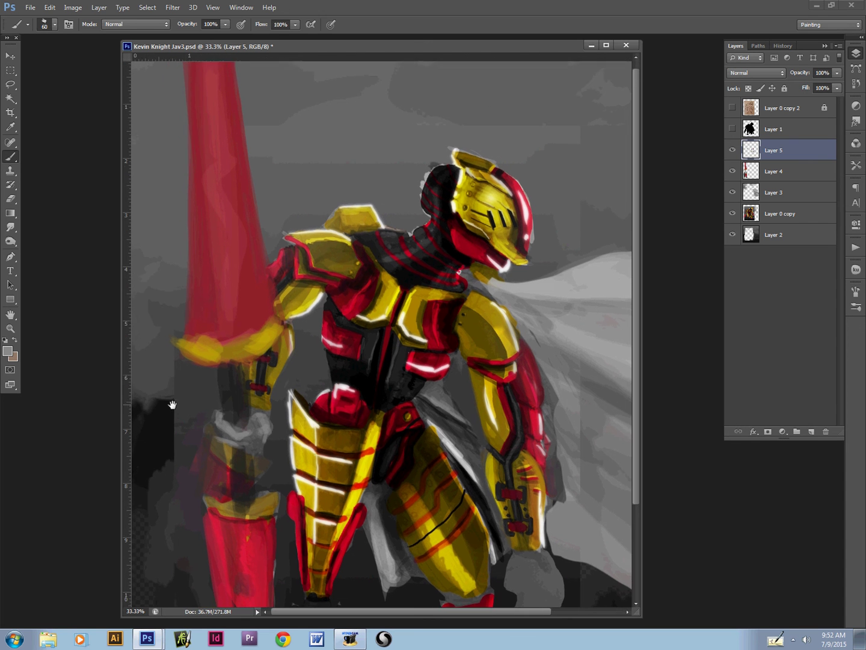
click(811, 432)
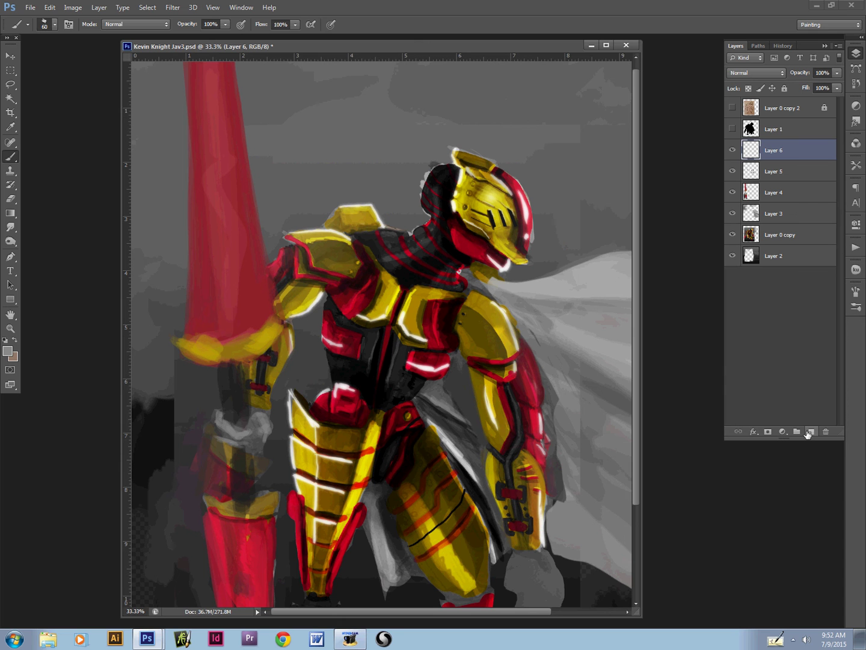
Step: Sketch a small fist diagram in the background beside the lance hand, using sampled lance red and a 30 px brush
alt+click(205, 284)
key([)
key([)
key([)
mouse_move(148, 398)
mouse_down()
mouse_move(196, 398)
mouse_move(198, 427)
mouse_move(181, 414)
mouse_move(187, 426)
mouse_move(171, 432)
mouse_move(167, 403)
mouse_move(161, 435)
mouse_move(148, 434)
mouse_move(149, 405)
mouse_up()
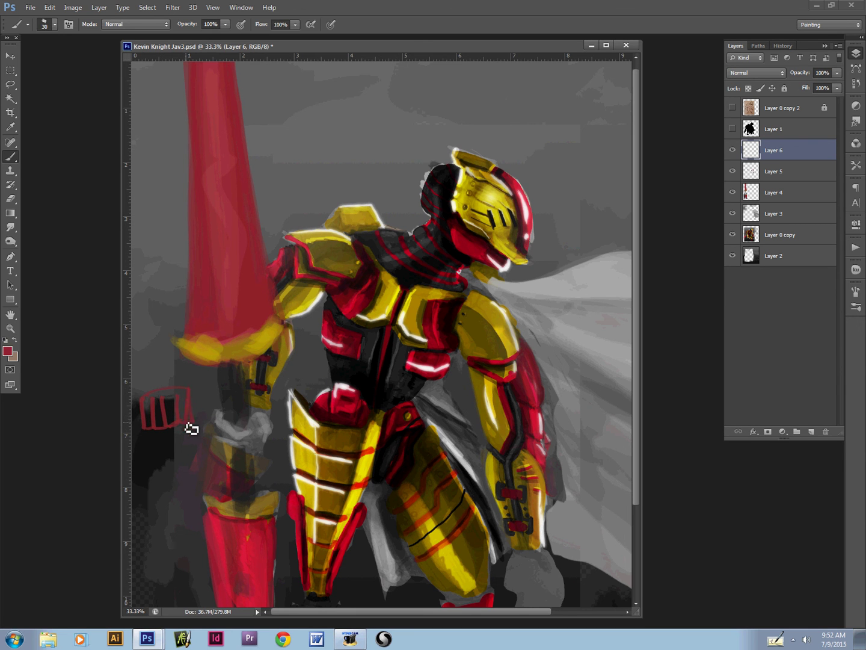
mouse_move(175, 395)
mouse_down()
mouse_move(179, 419)
mouse_move(165, 424)
mouse_up()
Step: Erase parts of the red fist diagram and redraw its finger lines and rounded outline with a 25 px brush
key(e)
key(bracketright)
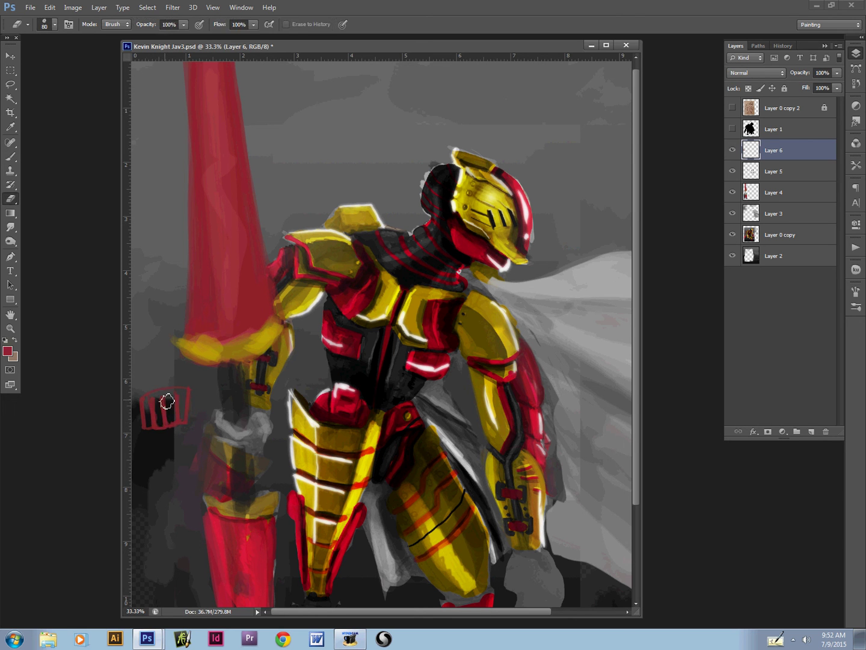
key(b)
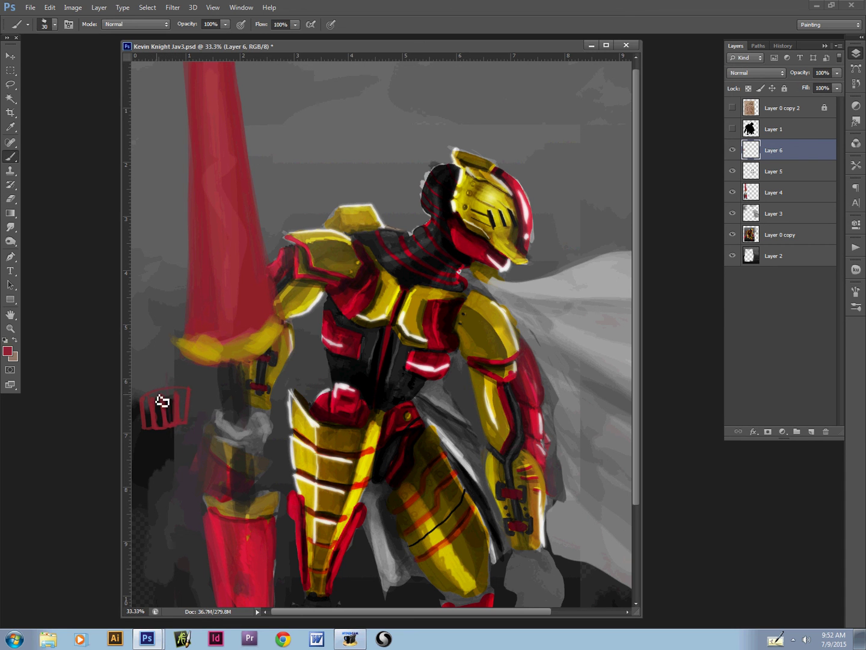
key(e)
key(bracketleft)
mouse_move(168, 403)
mouse_down()
mouse_move(172, 419)
mouse_move(159, 412)
mouse_move(161, 421)
mouse_move(152, 398)
mouse_up()
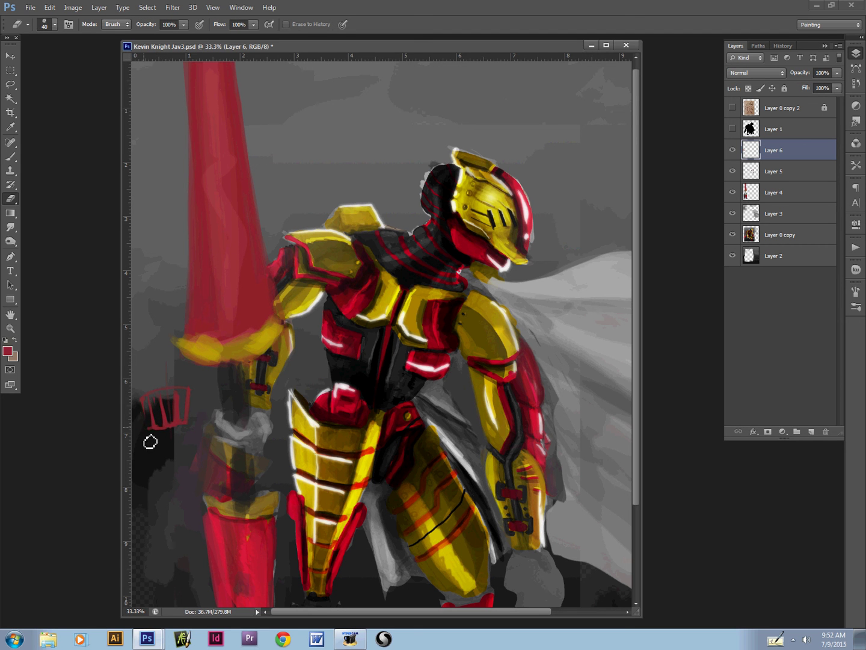
key(bracketright)
key(b)
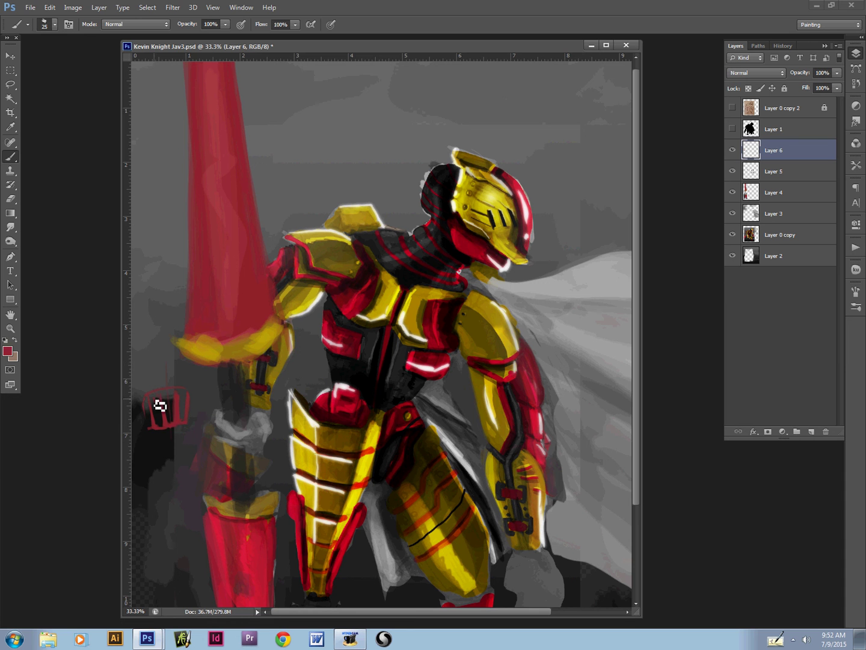
mouse_move(155, 407)
mouse_down()
mouse_move(163, 433)
mouse_move(172, 432)
mouse_move(154, 402)
mouse_move(150, 425)
mouse_up()
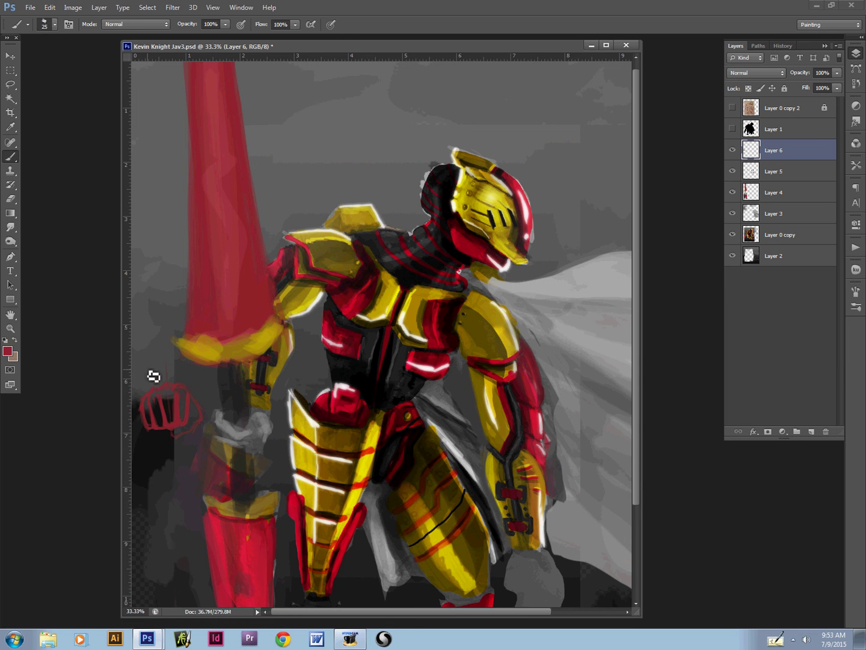
Step: Lasso the red fist diagram, delete it and clear the selection
key(l)
mouse_move(196, 375)
mouse_down()
mouse_move(192, 458)
mouse_move(139, 369)
mouse_up()
key(Delete)
key(ctrl+d)
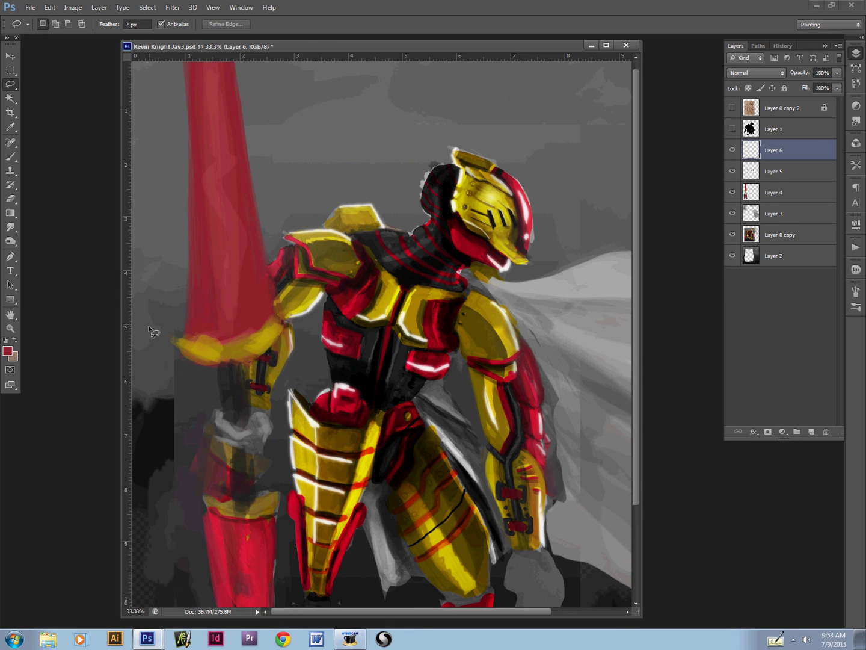
Step: Paint the body and lower fingers of the lance hand in grey sampled from its edge, enlarging the brush gradually
key(b)
alt+click(268, 416)
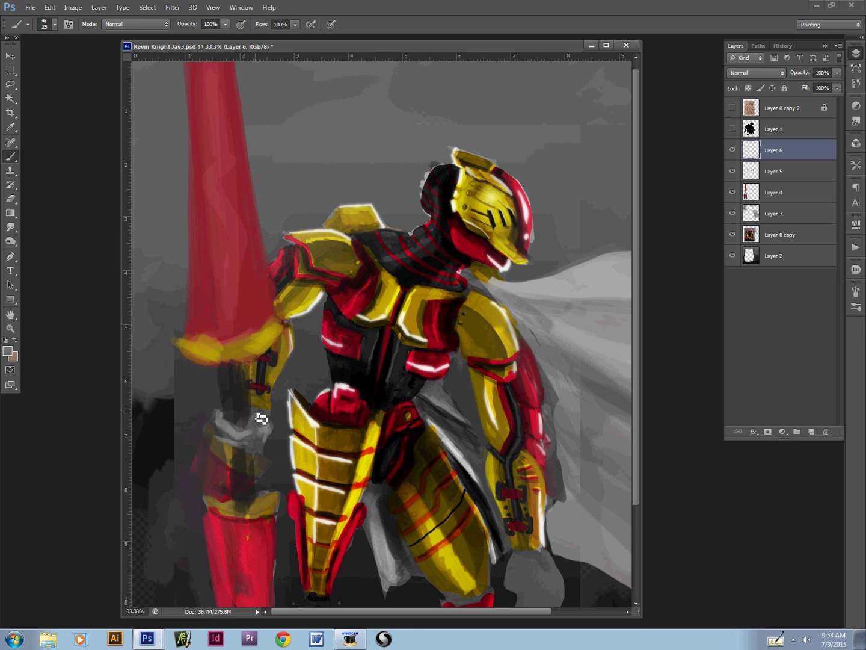
key(])
mouse_move(221, 429)
mouse_down()
mouse_move(236, 442)
mouse_move(257, 434)
mouse_move(246, 439)
mouse_up()
key(])
mouse_move(241, 458)
mouse_down()
mouse_move(226, 458)
mouse_move(248, 460)
mouse_move(243, 468)
mouse_move(234, 463)
mouse_up()
Step: Outline the lance hand's upper plate and finger details in black with a 15 px brush
key(bracketleft)
key(bracketleft)
key(bracketleft)
drag(225, 418, 257, 434)
key(bracketright)
key(bracketleft)
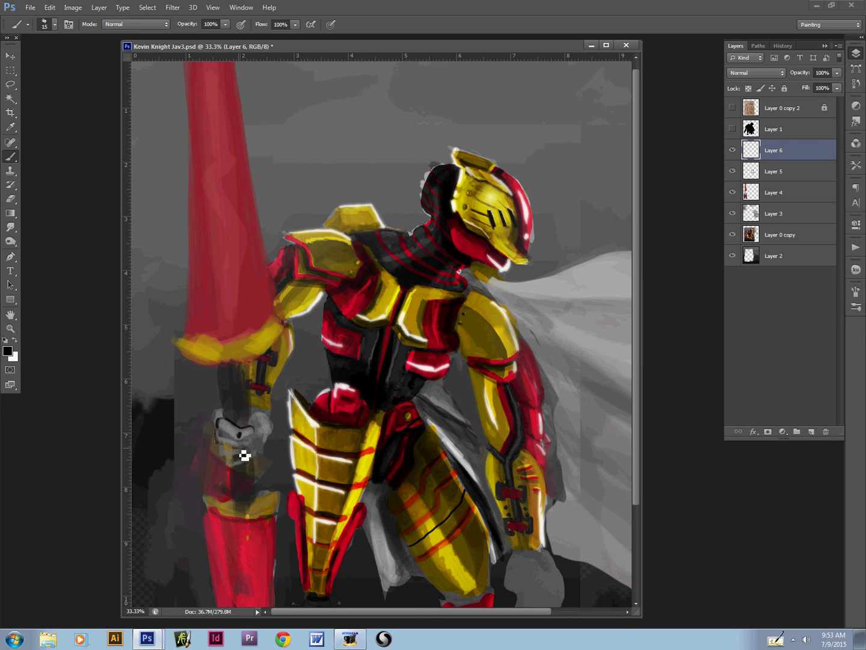
key(bracketright)
key(bracketright)
click(809, 432)
alt+click(211, 285)
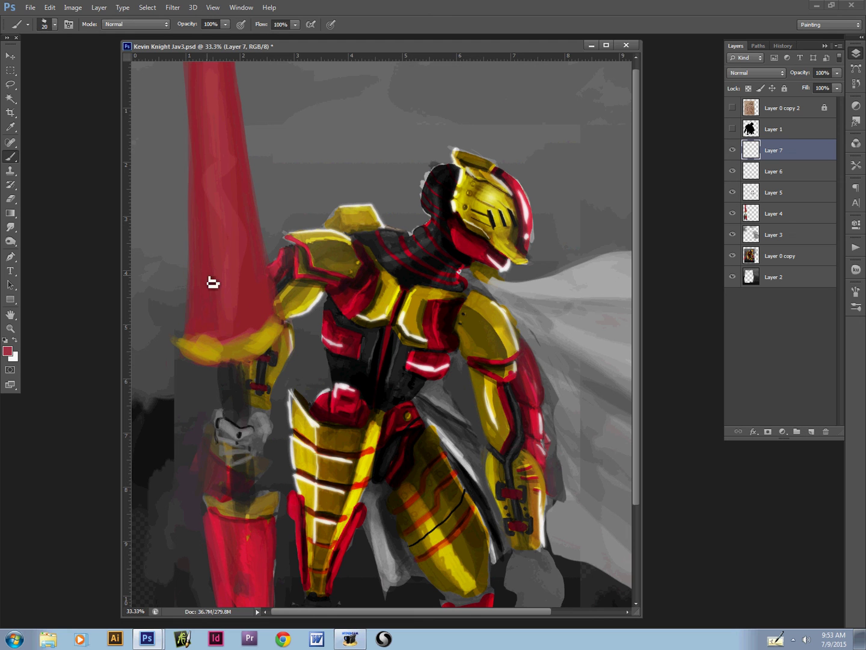
key(bracketright)
drag(260, 461, 226, 456)
mouse_move(217, 426)
mouse_down()
mouse_move(242, 449)
mouse_move(256, 439)
mouse_move(231, 452)
mouse_move(246, 446)
mouse_move(222, 430)
mouse_move(240, 452)
mouse_move(252, 450)
mouse_move(226, 449)
mouse_move(255, 459)
mouse_move(247, 460)
mouse_up()
key(Delete)
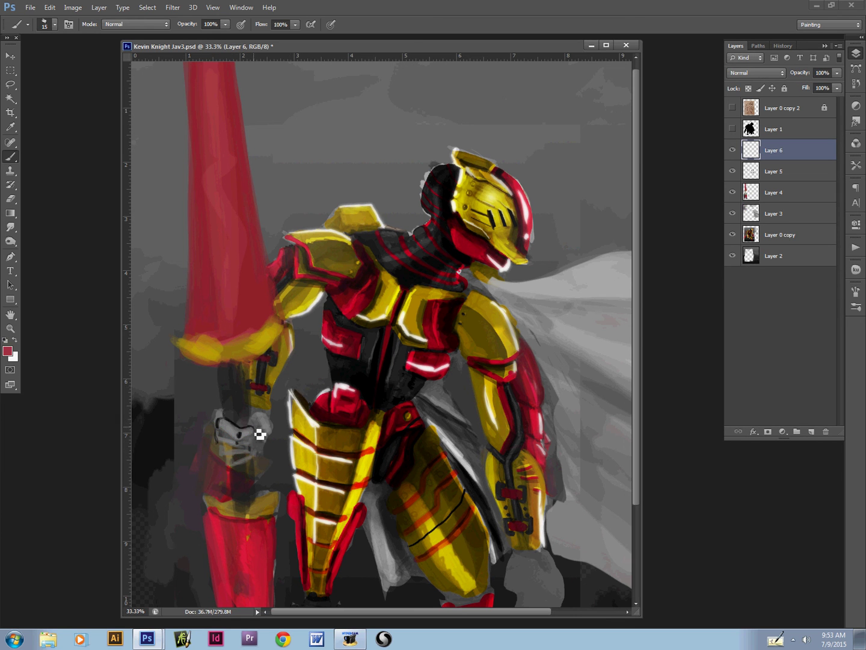
Step: Outline the lance hand's thumb plates in default black, and shade them at 50% opacity with a 40 px brush
key(d)
key(bracketleft)
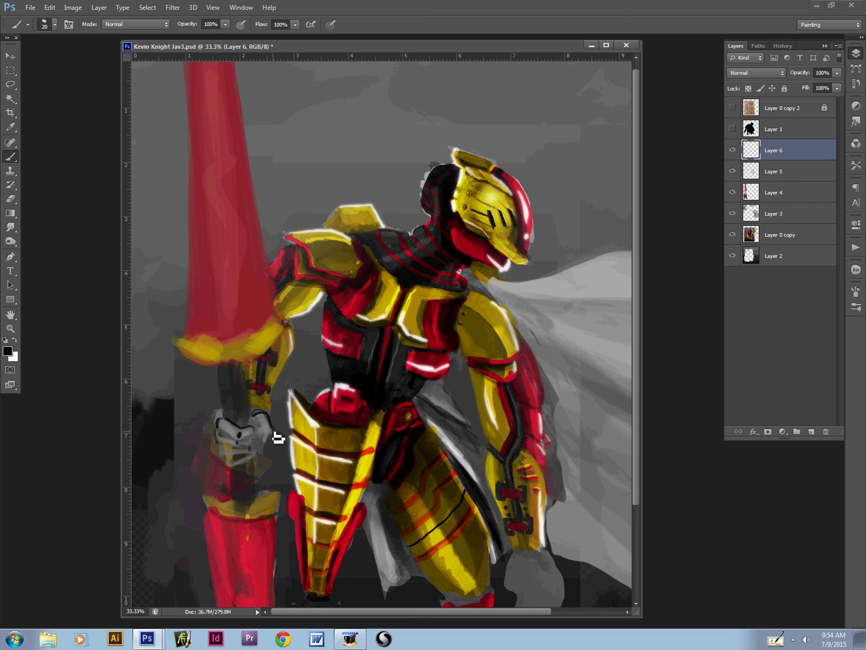
key(bracketright)
key(bracketright)
key(5)
key(bracketright)
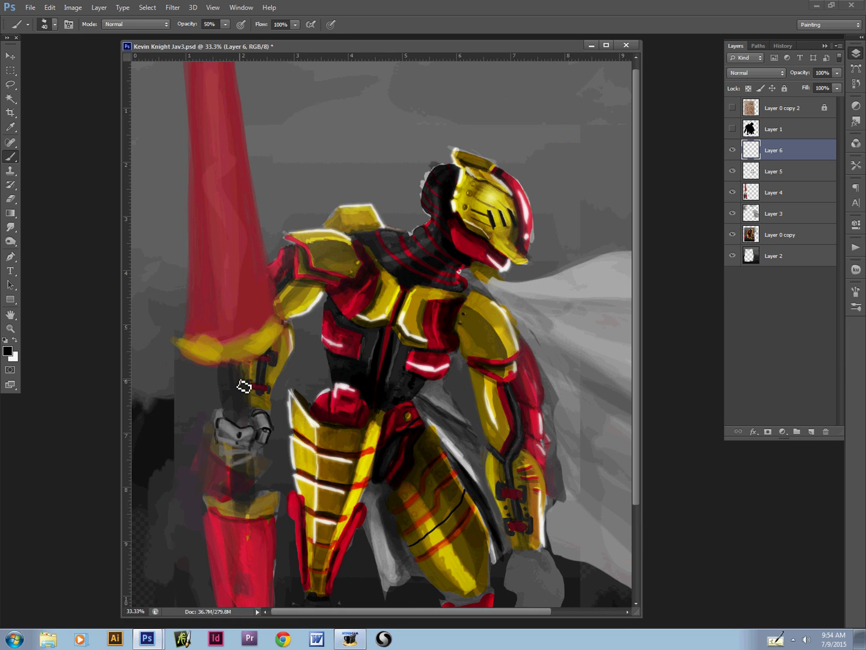
Step: Blend the lower fingers of the lance hand with sampled greys at 50% opacity, enlarging the brush to 80 px
alt+click(235, 423)
mouse_move(244, 455)
mouse_down()
mouse_move(251, 417)
mouse_move(216, 416)
mouse_move(233, 464)
mouse_up()
key(bracketright)
key(bracketright)
alt+click(238, 416)
key(bracketleft)
alt+click(229, 421)
key(bracketright)
key(bracketright)
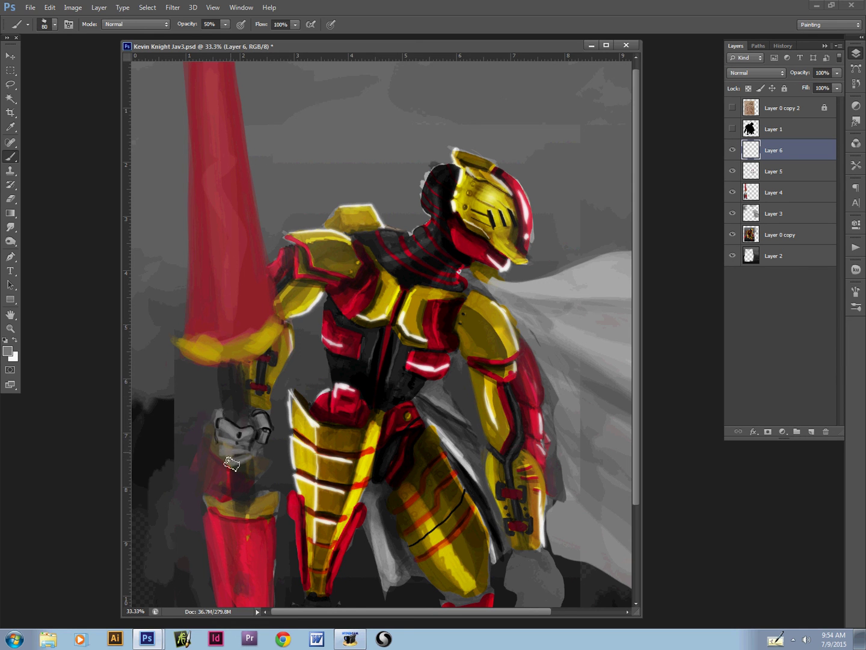
Step: Soften the underside of the lance hand with resampled grey at 40% opacity, reducing the brush to 50 px
key(bracketright)
drag(224, 446, 235, 452)
alt+click(224, 438)
mouse_move(224, 438)
mouse_down()
mouse_move(228, 458)
mouse_move(248, 461)
mouse_move(224, 446)
mouse_move(241, 466)
mouse_up()
alt+click(225, 437)
key(bracketleft)
key(bracketleft)
key(bracketleft)
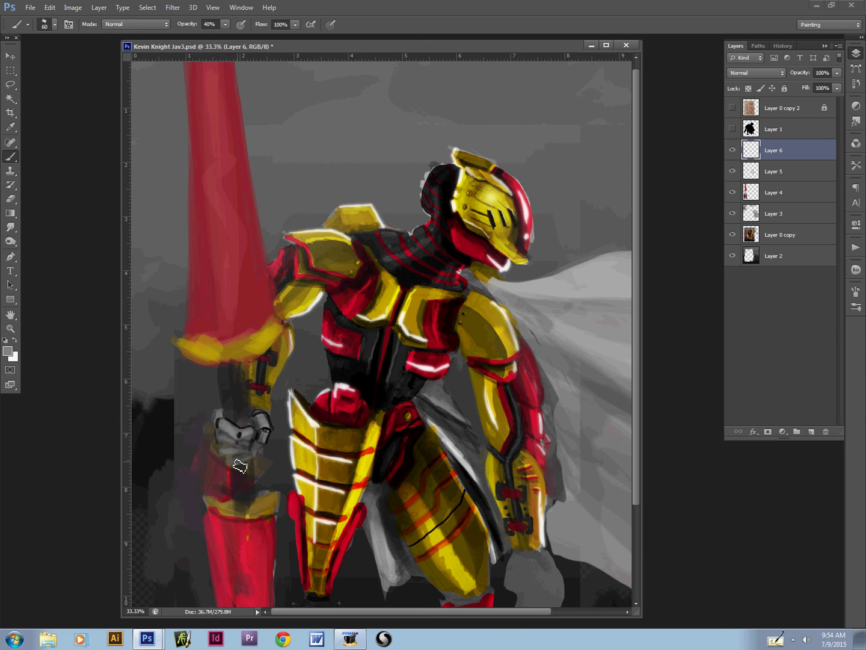
key(bracketleft)
Step: Repaint the gold collar of the lower lance in gold sampled from the upper guard, ending with a 70 px brush at 80% opacity
key(ctrl+minus)
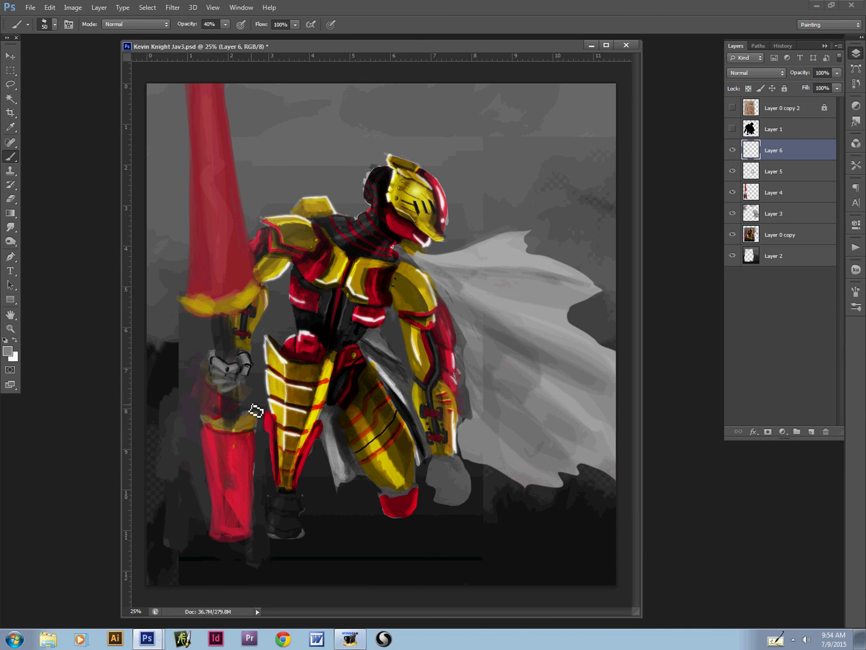
alt+click(235, 423)
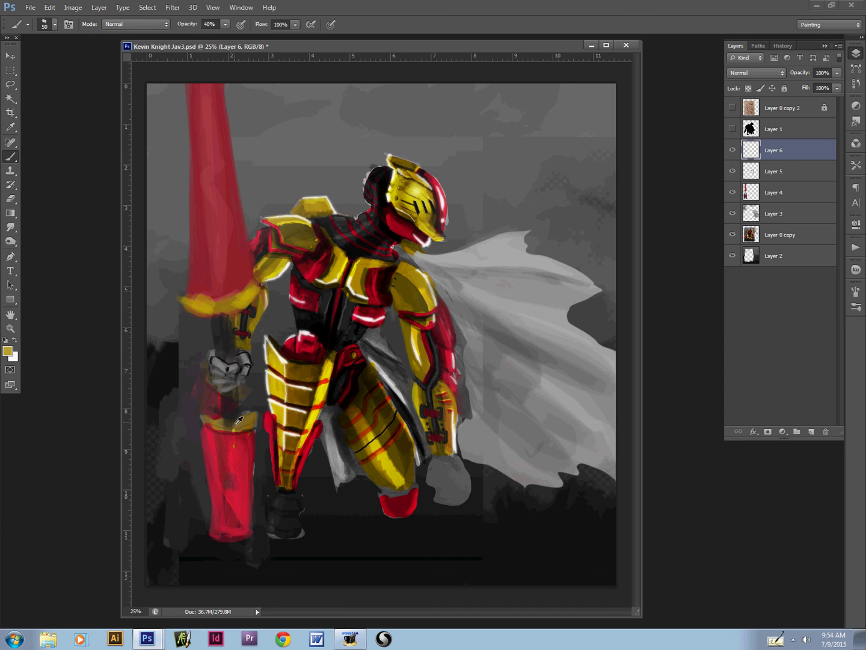
alt+click(219, 302)
key(bracketleft)
mouse_move(220, 414)
mouse_down()
mouse_move(257, 419)
mouse_move(239, 431)
mouse_move(257, 415)
mouse_move(225, 393)
mouse_move(233, 423)
mouse_move(241, 419)
mouse_move(217, 421)
mouse_move(253, 418)
mouse_move(228, 420)
mouse_up()
alt+click(228, 305)
key(bracketright)
key(bracketright)
key(bracketright)
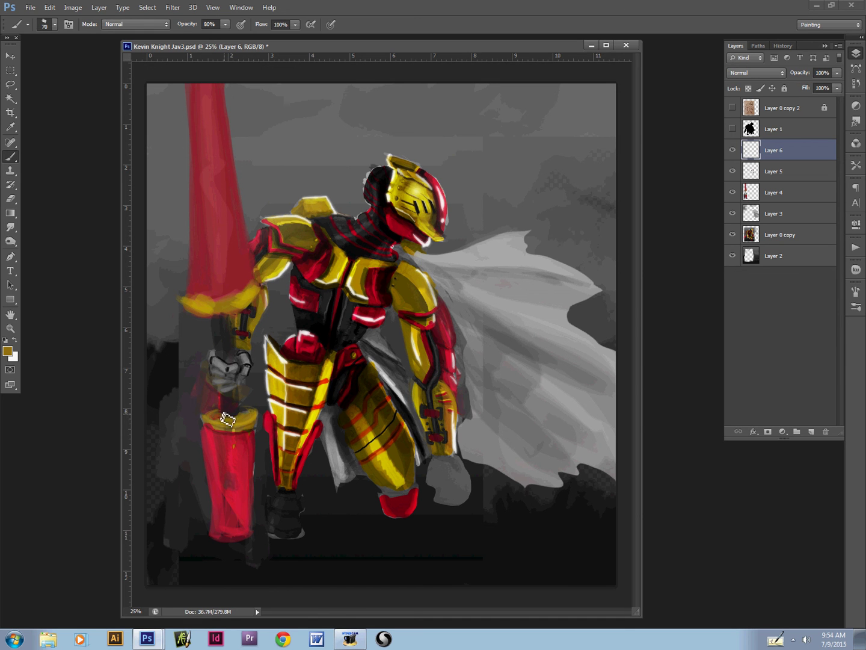
Step: Trim the outer edge of the lower lance with sampled dark background grey and the 70 px brush
alt+click(192, 423)
key(ctrl+minus)
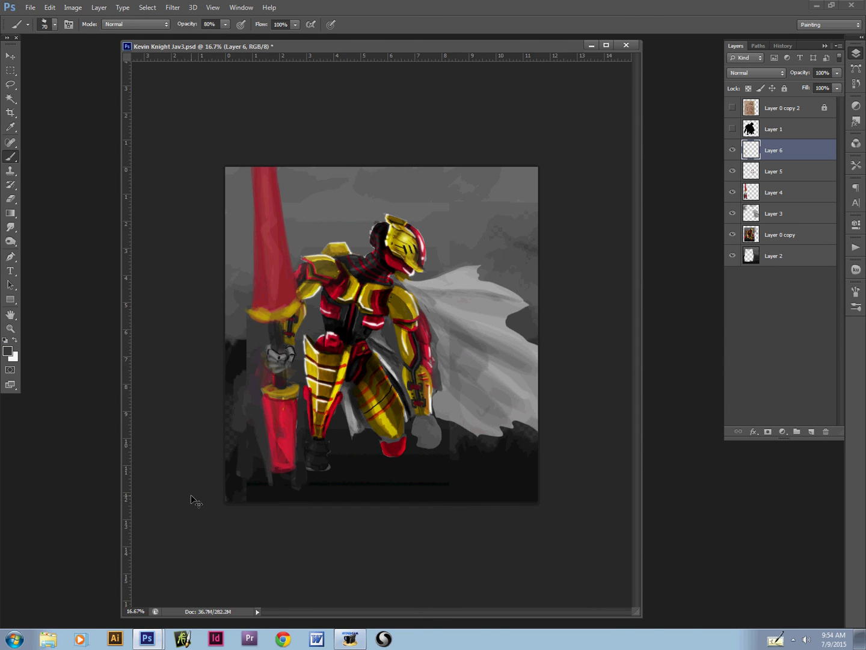
key(ctrl+plus)
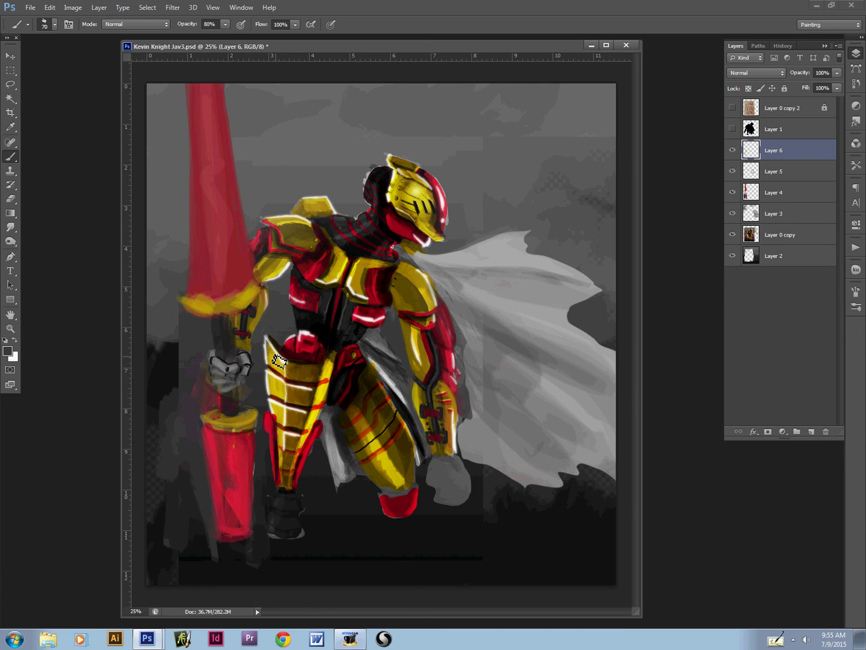
Step: Toggle Layer 6 off and on, add a new layer above it, and add pale cream touches with a 60 px brush
key(v)
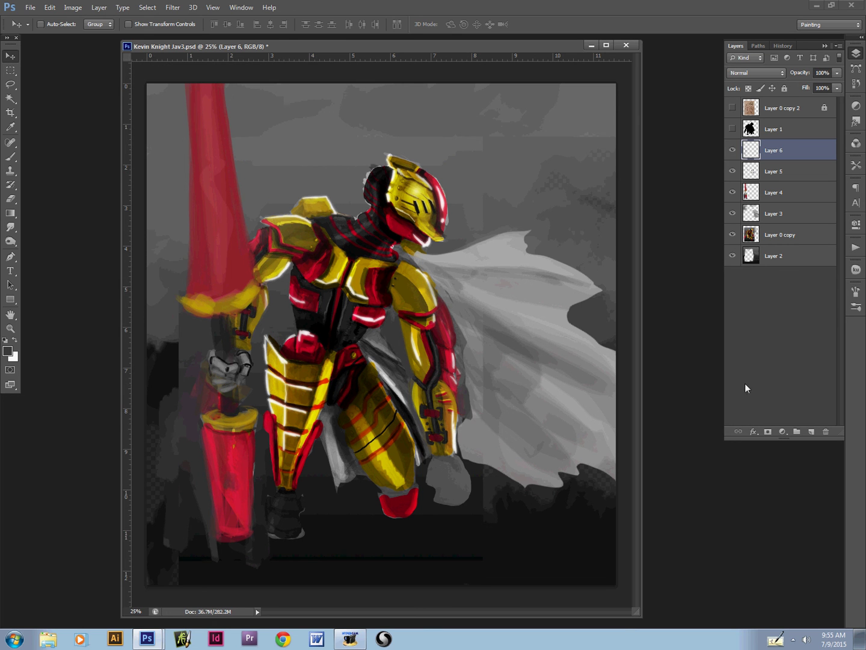
click(733, 150)
click(733, 150)
click(810, 432)
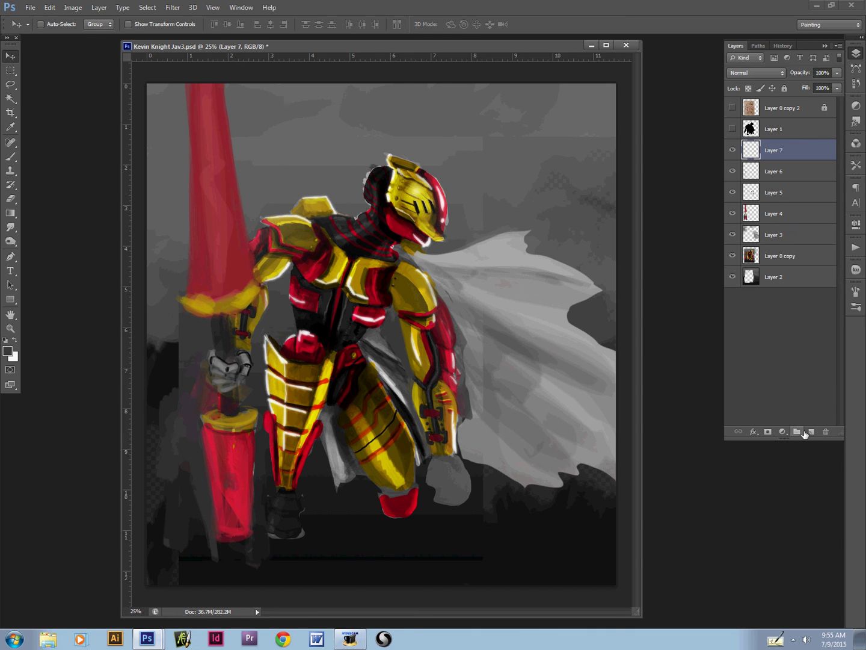
key(b)
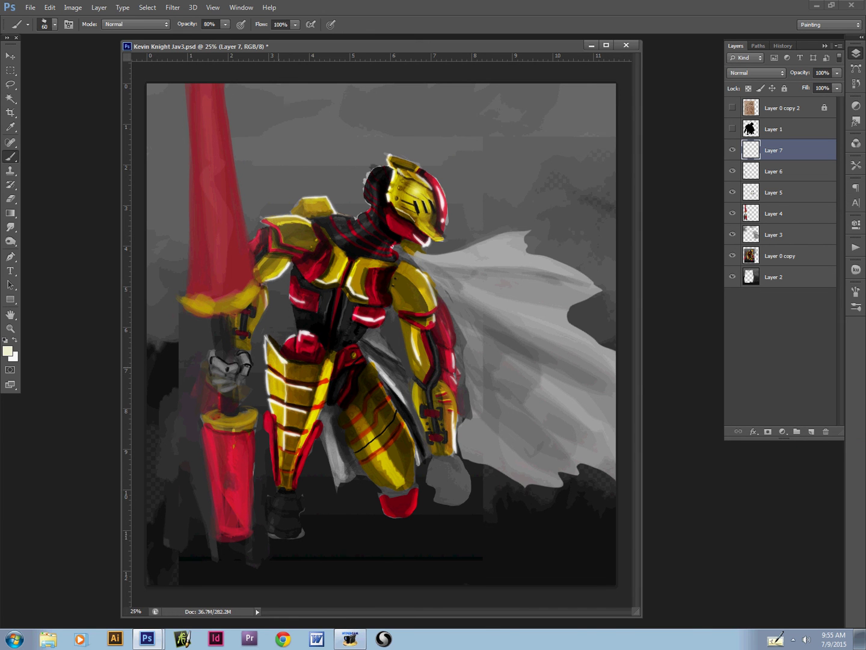
key(bracketright)
key(bracketright)
key(bracketleft)
key(bracketleft)
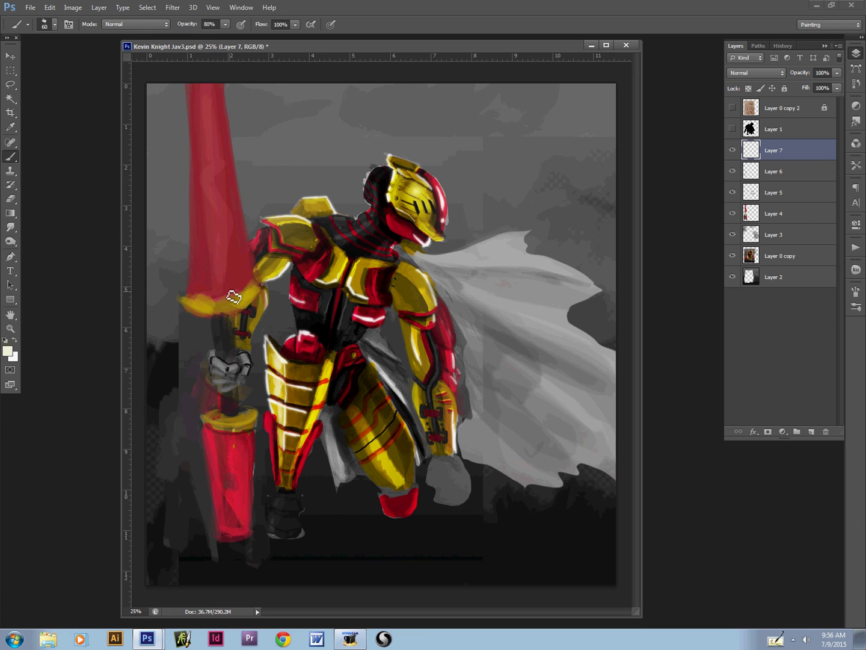
Step: Paint over the free arm's inner gold plate below the elbow band with sampled dark gold and a 50 px brush
alt+click(411, 328)
key(bracketleft)
drag(422, 376, 414, 348)
alt+click(408, 334)
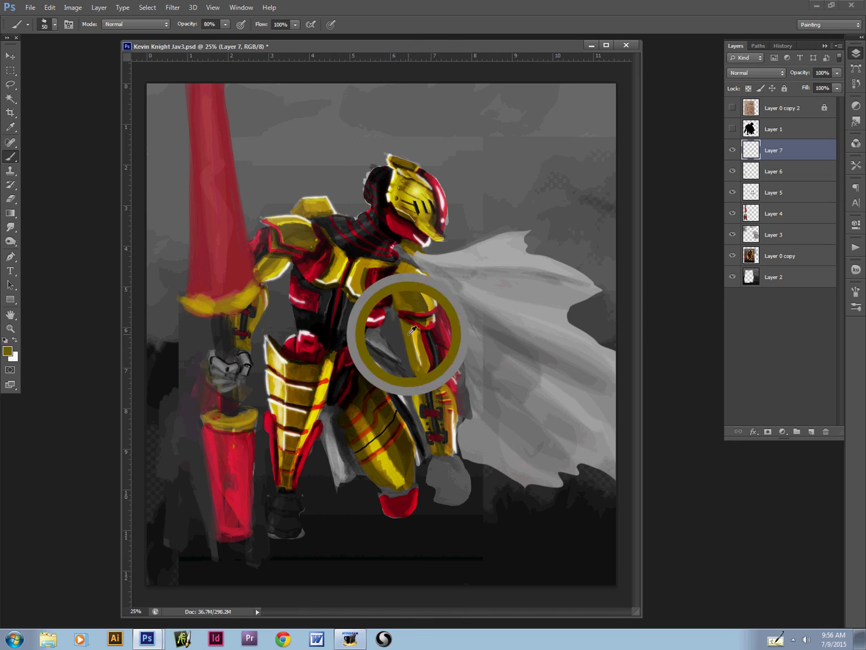
Step: Rework the free forearm's gold plate with brighter golds from the colour picker and a smaller brush
key(n)
drag(511, 466, 522, 454)
key(Return)
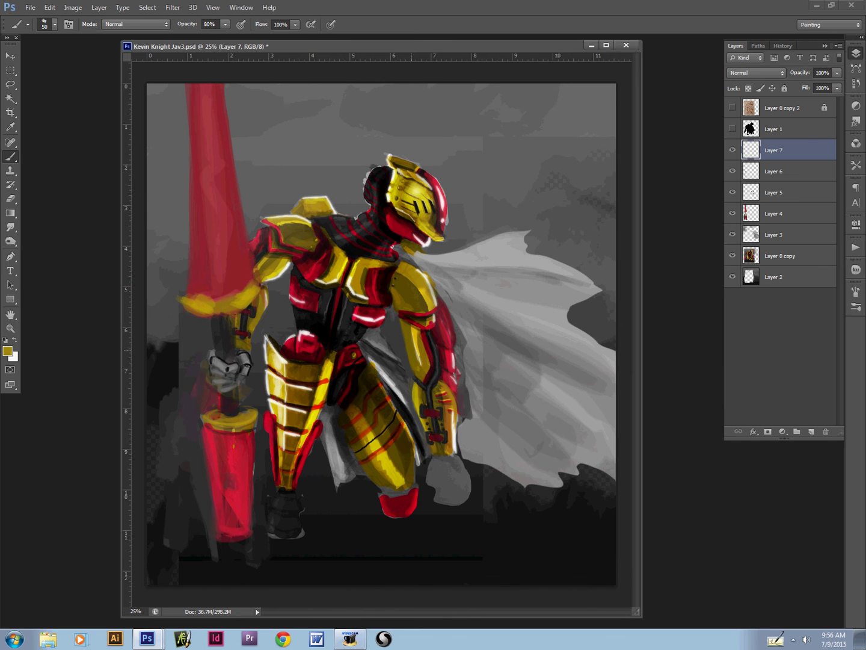
key(bracketleft)
key(bracketleft)
key(bracketleft)
key(bracketright)
click(8, 351)
click(485, 425)
click(655, 398)
key(bracketleft)
Step: Blend the free forearm's plate with resampled dark gold, then pick a light yellow for a 45 px brush
alt+click(412, 331)
key(3)
key(bracketright)
key(bracketright)
key(bracketright)
key(n)
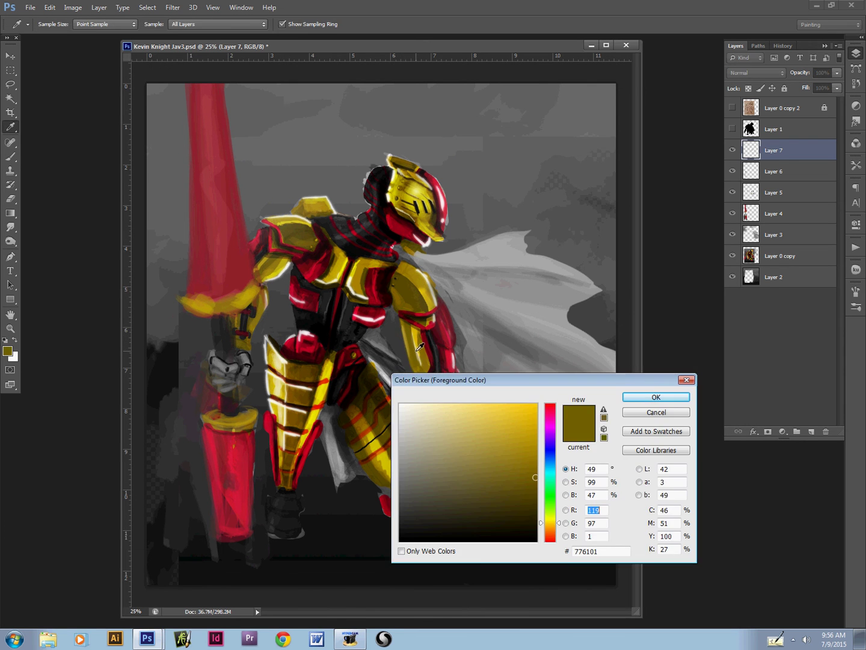
mouse_move(526, 415)
mouse_down()
mouse_move(517, 422)
mouse_move(469, 406)
mouse_up()
key(Return)
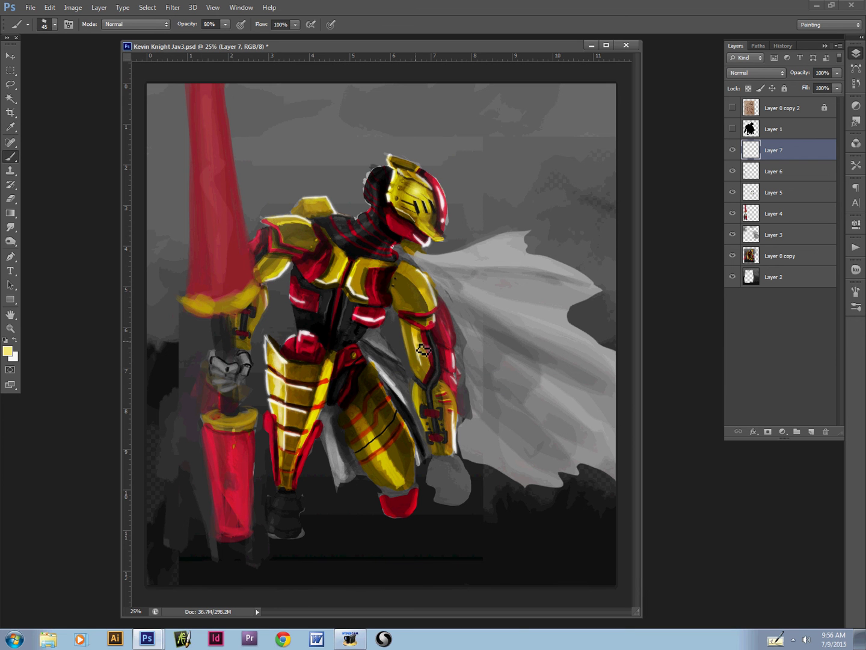
Step: Pick a pale cream and paint highlights on the free arm's shoulder and upper-arm plates with a 45 px brush at 80% opacity
key(8)
key(n)
drag(428, 430, 428, 400)
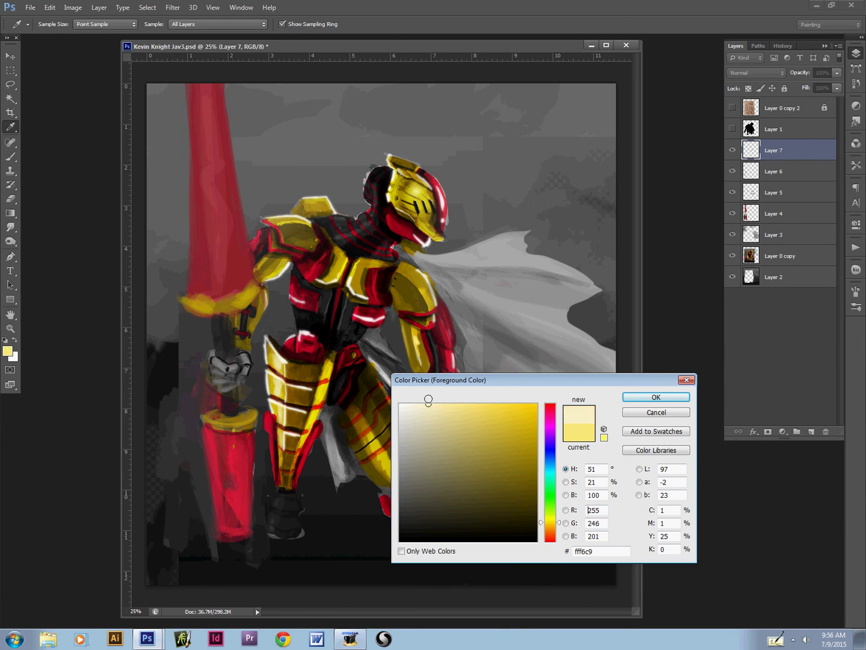
key(Return)
key(bracketleft)
key(bracketright)
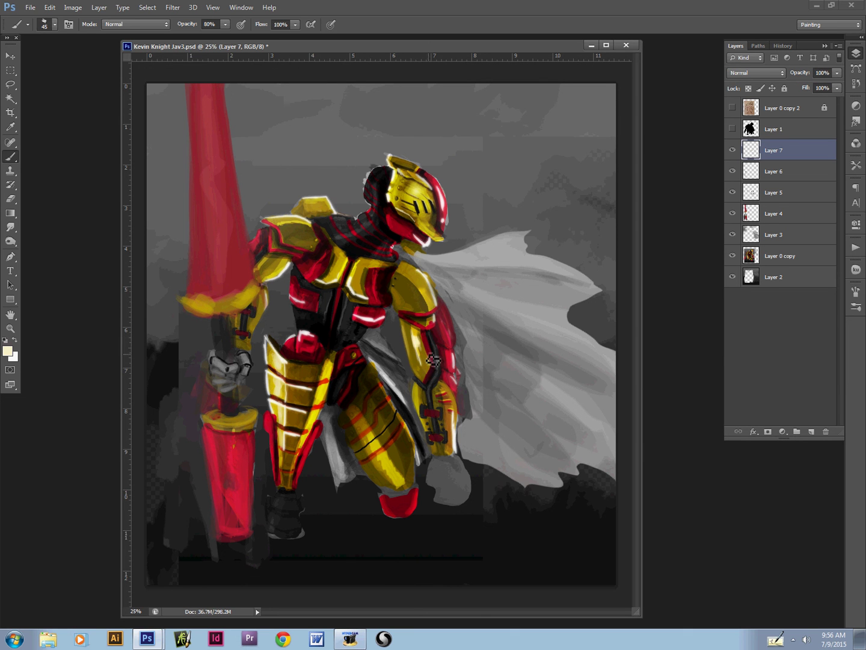
key(bracketright)
key(bracketright)
key(bracketleft)
key(v)
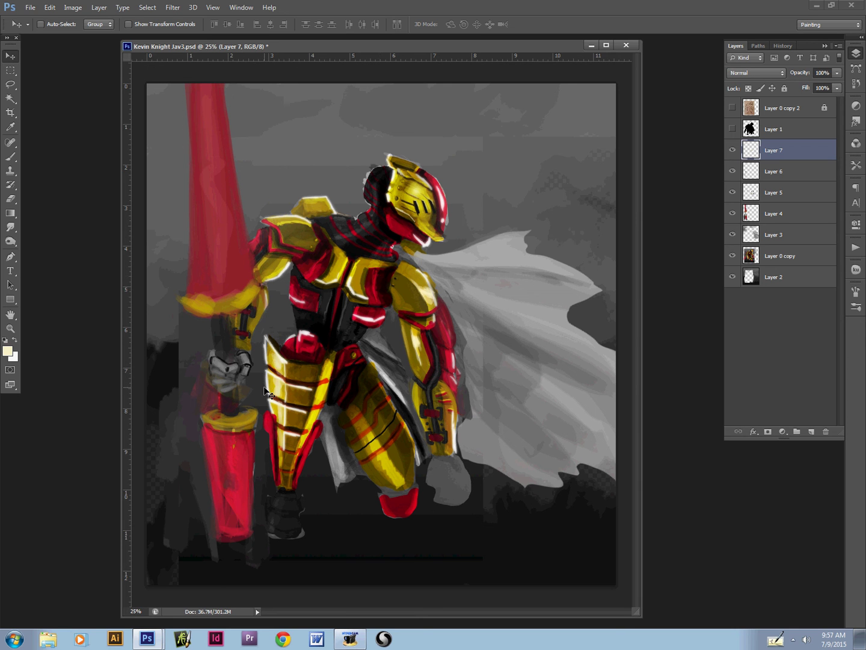
key(b)
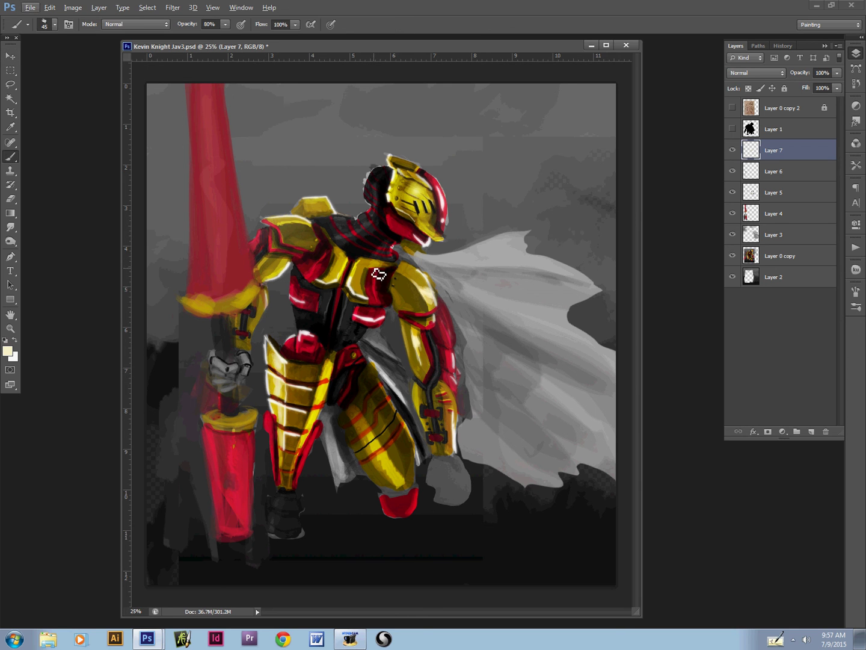
Step: Sample the helmet's dark red and glaze the free arm's shoulder plate with a 90 px brush at 20% opacity and 70% flow
alt+click(400, 228)
key(w)
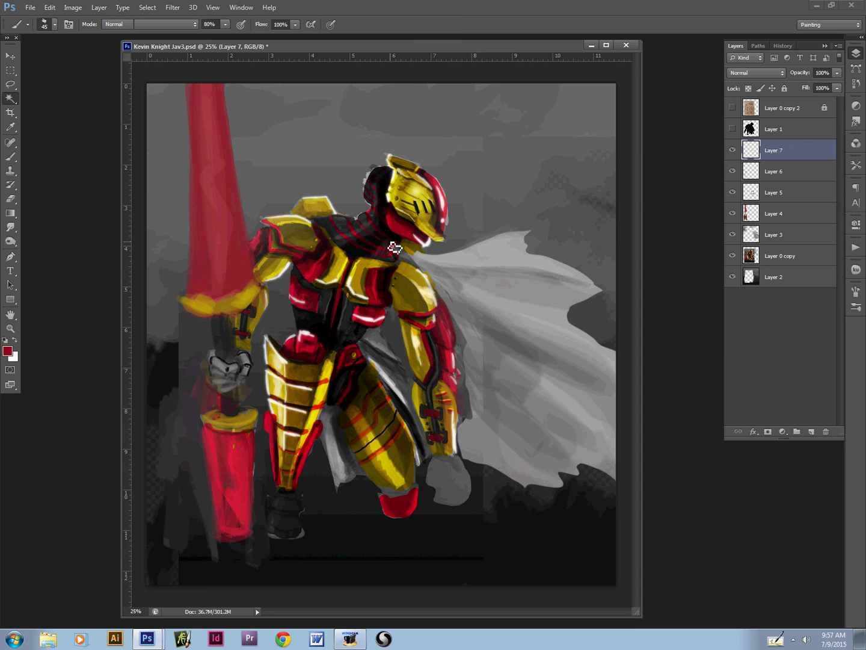
key(b)
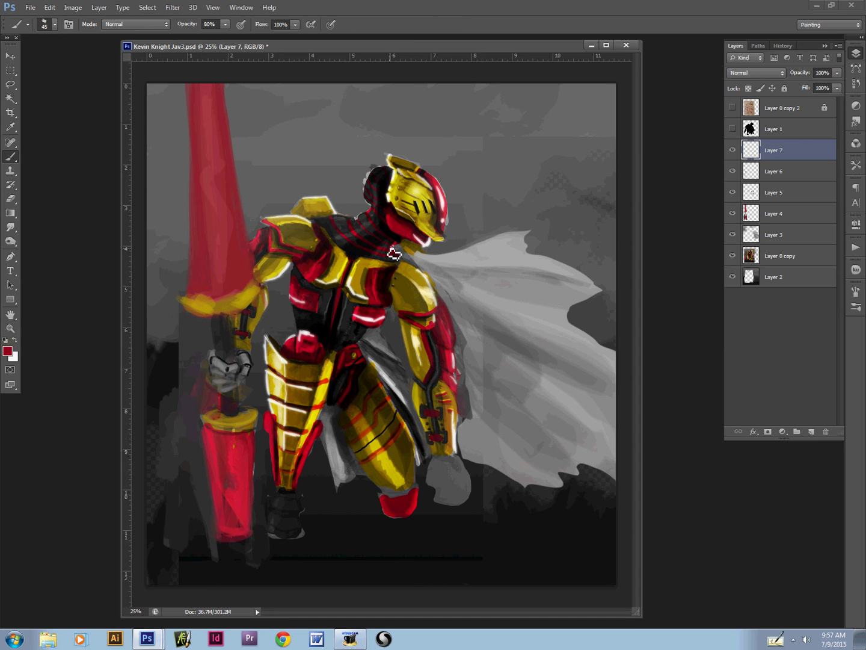
key(bracketright)
key(bracketright)
key(bracketright)
key(bracketright)
key(bracketright)
key(bracketright)
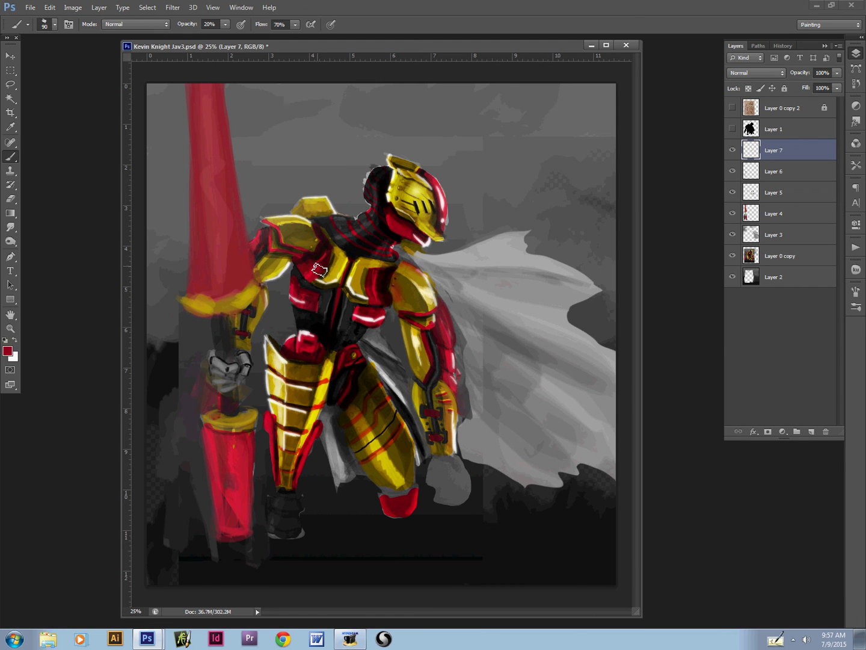
key(bracketleft)
key(alt)
key(ctrl+minus)
key(ctrl+minus)
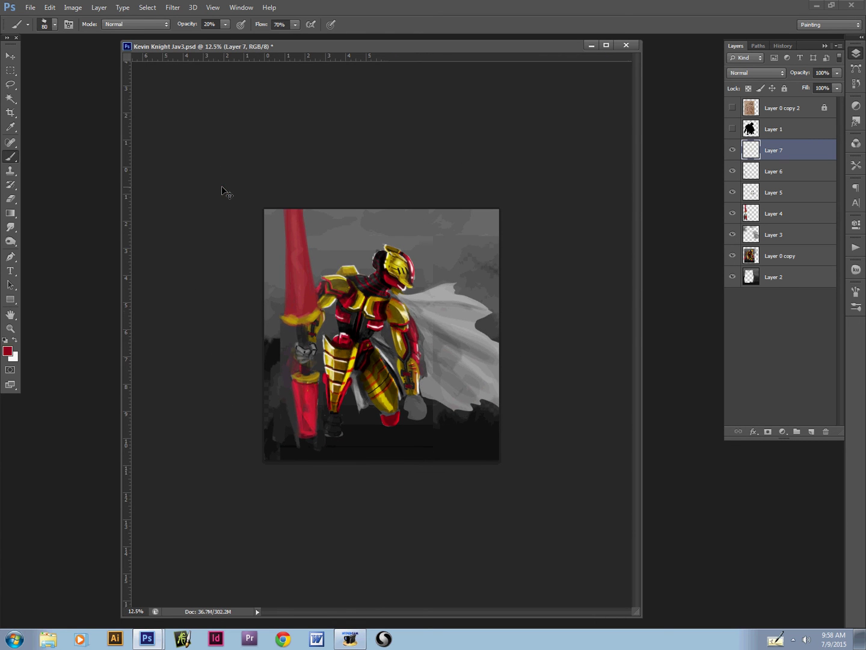
key(ctrl+plus)
key(ctrl+plus)
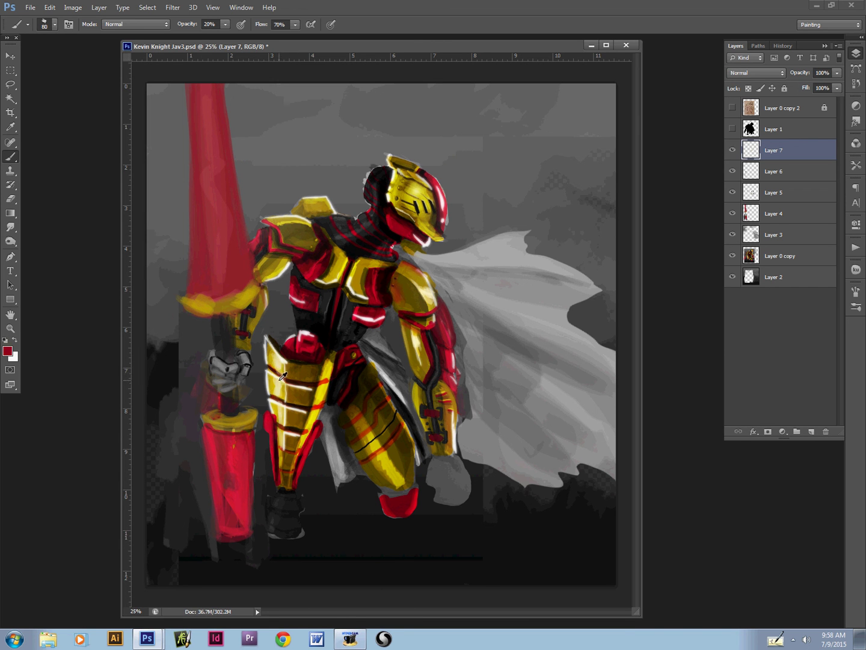
key(v)
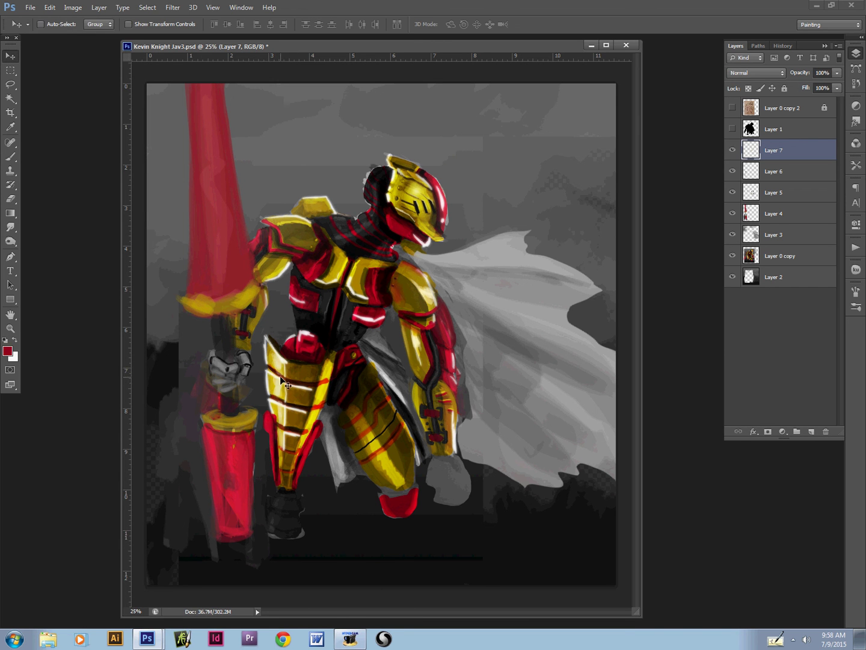
key(alt)
Step: Redefine the bands between the front leg's gold plates in sampled dark brown with a 35 px brush at 80% opacity and 100% flow
key(b)
alt+click(307, 397)
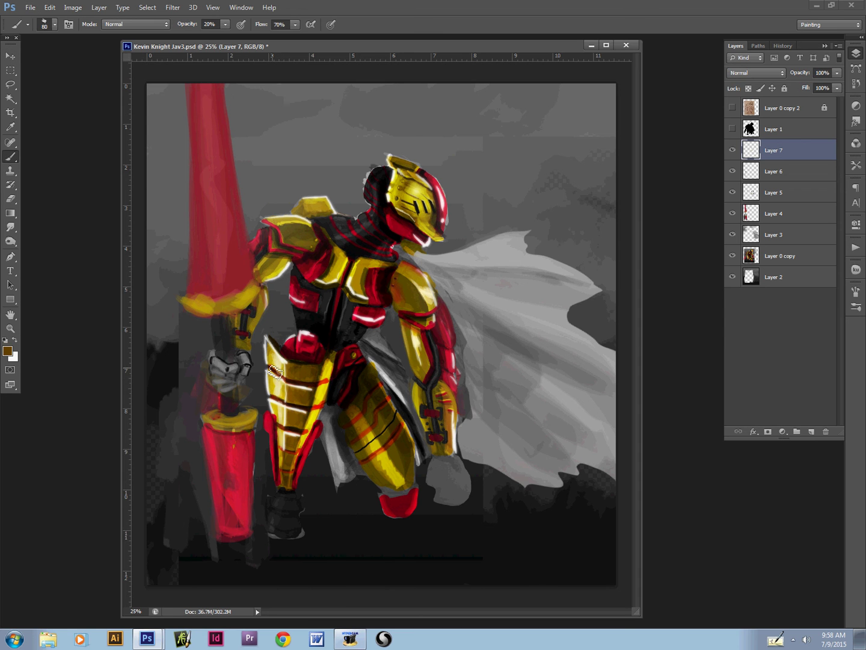
key(8)
key(shift+0)
key(bracketleft)
key(bracketleft)
click(8, 350)
click(530, 517)
key(Return)
alt+click(304, 418)
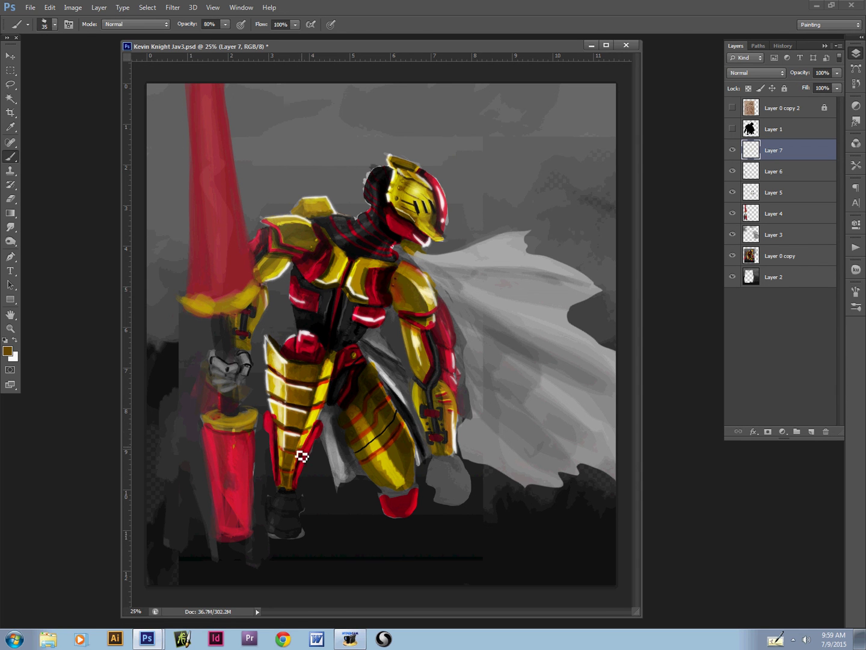
Step: Resample browns from the front leg and softly shade its plates with a 70 px brush at 30% opacity and 70% flow
alt+click(301, 406)
key([)
alt+click(307, 387)
key(bracketright)
key(bracketright)
key(bracketright)
key(bracketright)
key(bracketright)
key(shift+7)
key(bracketleft)
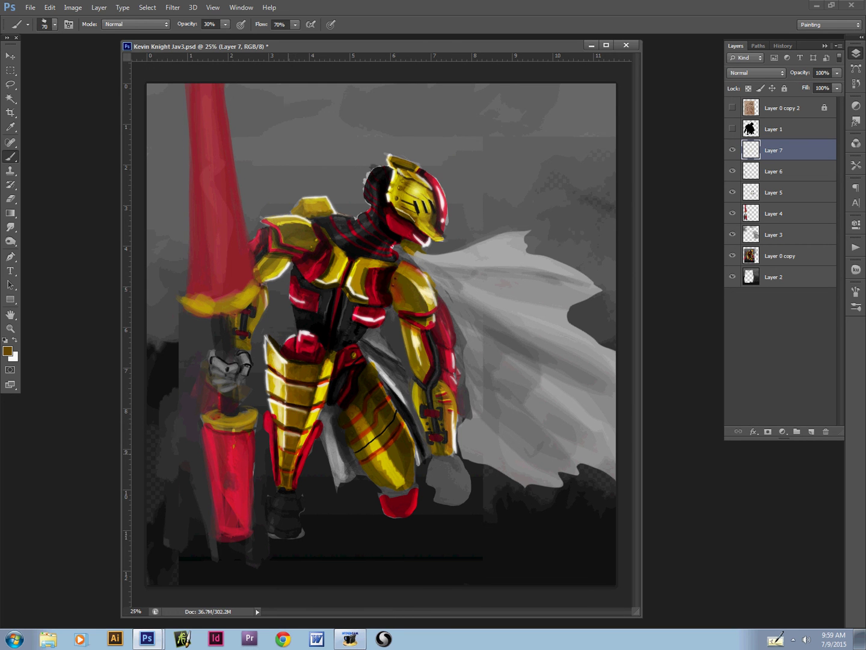
key(ctrl+minus)
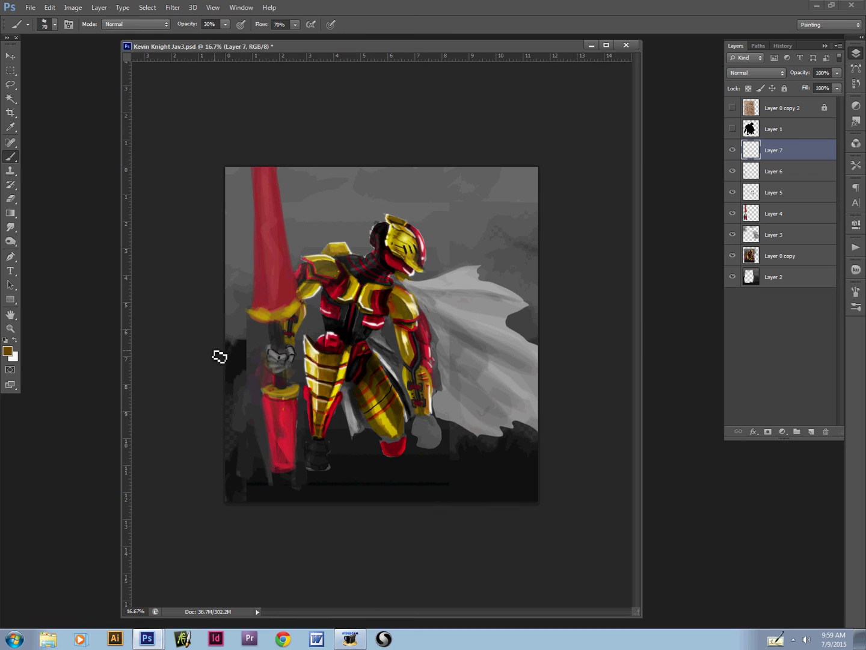
key(ctrl+plus)
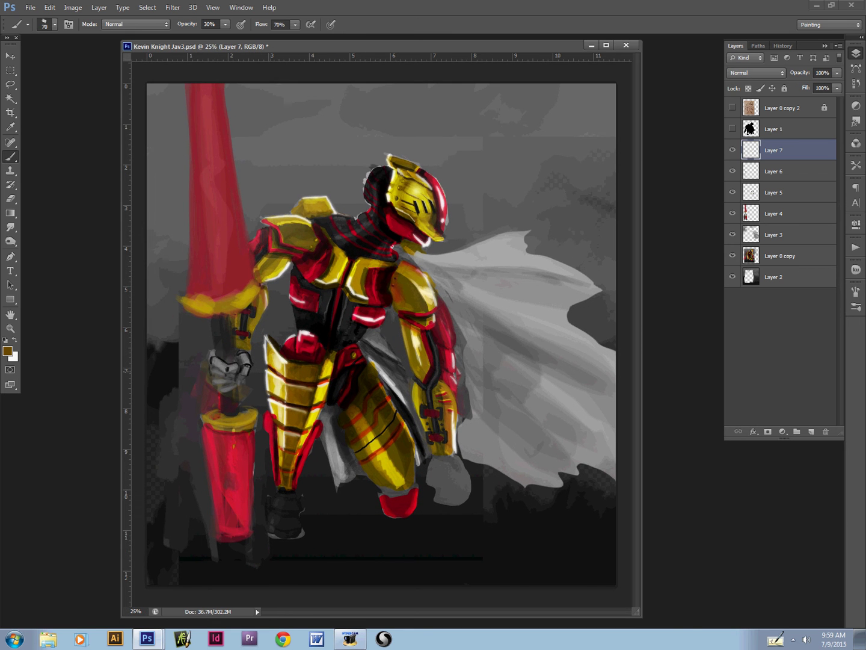
Step: Sample a light tone from the front thigh and paint highlights on the kneeling leg's gold plates at 80% opacity and 100% flow
alt+click(272, 381)
key(bracketleft)
key(bracketleft)
key(bracketleft)
key(bracketleft)
key(shift+0)
key(bracketleft)
key(8)
drag(378, 435, 364, 449)
key(bracketleft)
Step: Sample olive gold and paint over the white rim along the front thigh's outer edge with a 45 px brush
alt+click(269, 355)
key(bracketright)
key(bracketright)
drag(269, 344, 272, 367)
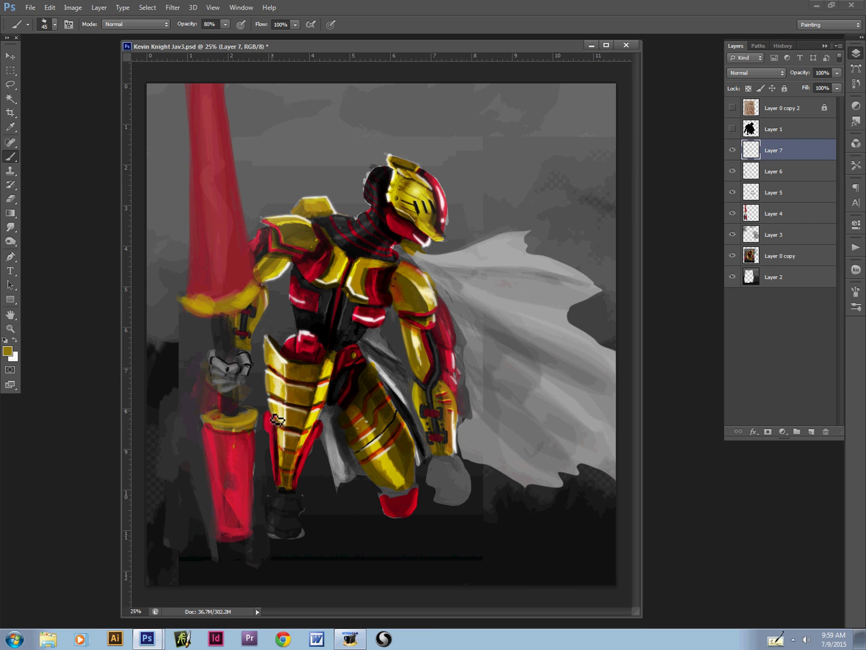
drag(269, 345, 271, 366)
key(v)
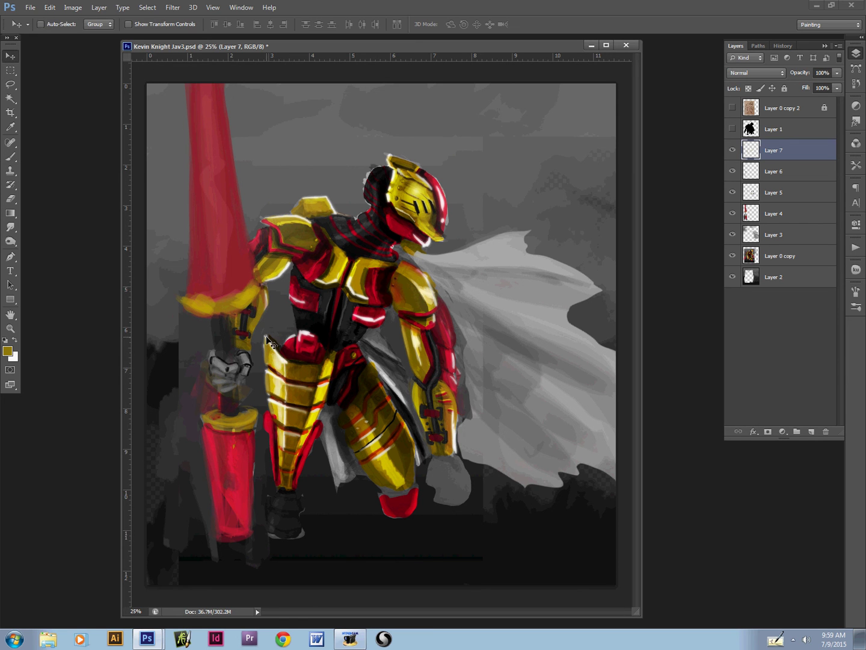
key(b)
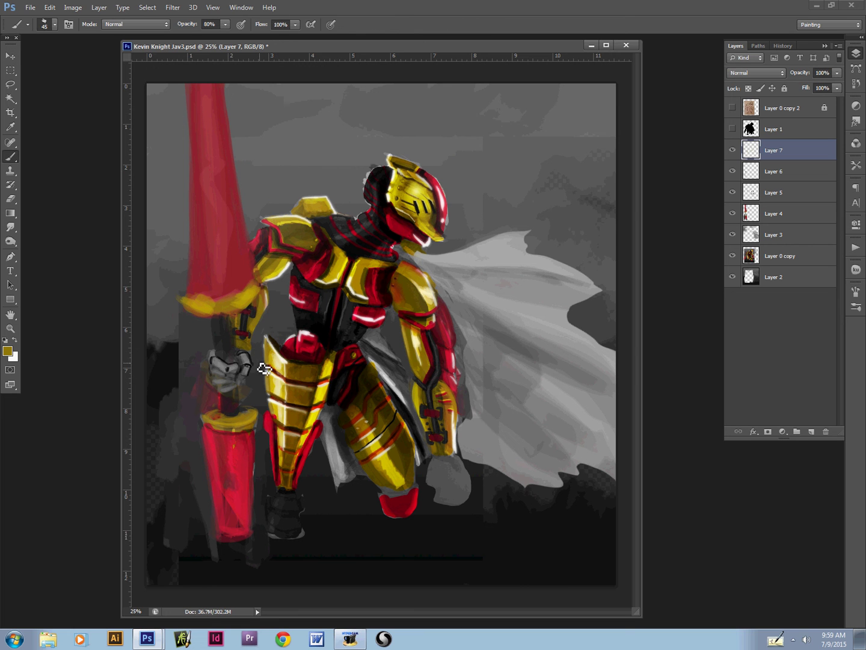
Step: Sample near-black and widen the waist on the lance side with a 50 px brush
alt+click(333, 365)
key(bracketright)
key(bracketright)
key(bracketleft)
key(bracketleft)
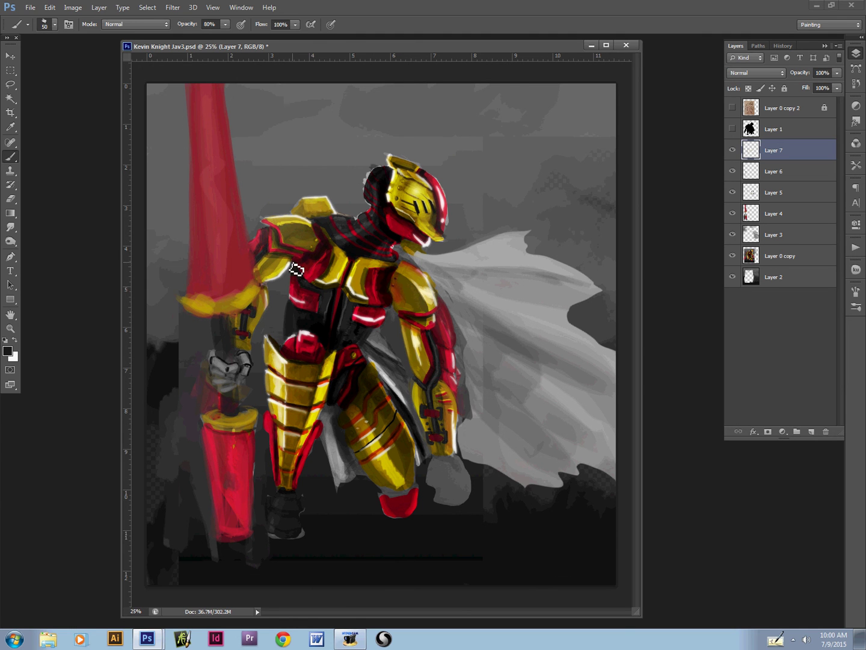
Step: Extend the red rib plate outward below the lance arm's shoulder, using sampled bright red and an 80 px brush
key(bracketright)
drag(294, 284, 287, 293)
alt+click(294, 284)
key(bracketright)
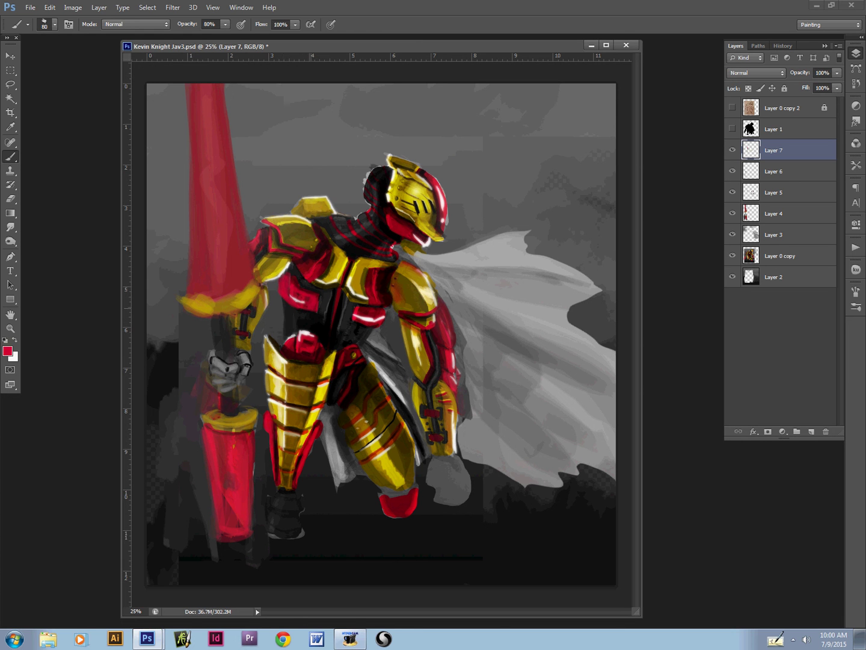
Step: Shade the lance-side rib plate with sampled dark red and near-black, using a 175 px brush at 40% opacity and 80% flow
alt+click(310, 260)
key(bracketright)
key(bracketright)
key(bracketright)
key(bracketright)
key(bracketright)
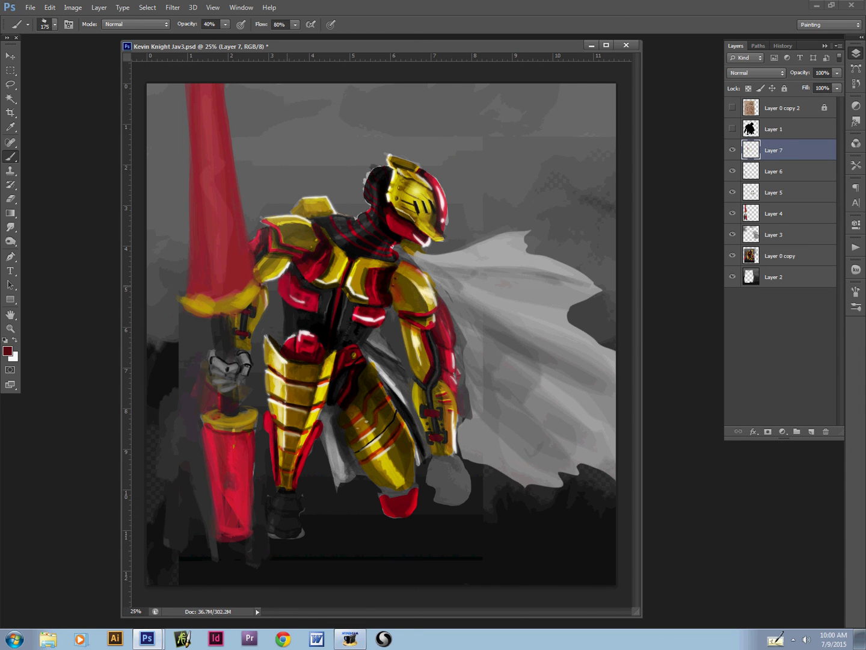
alt+click(294, 273)
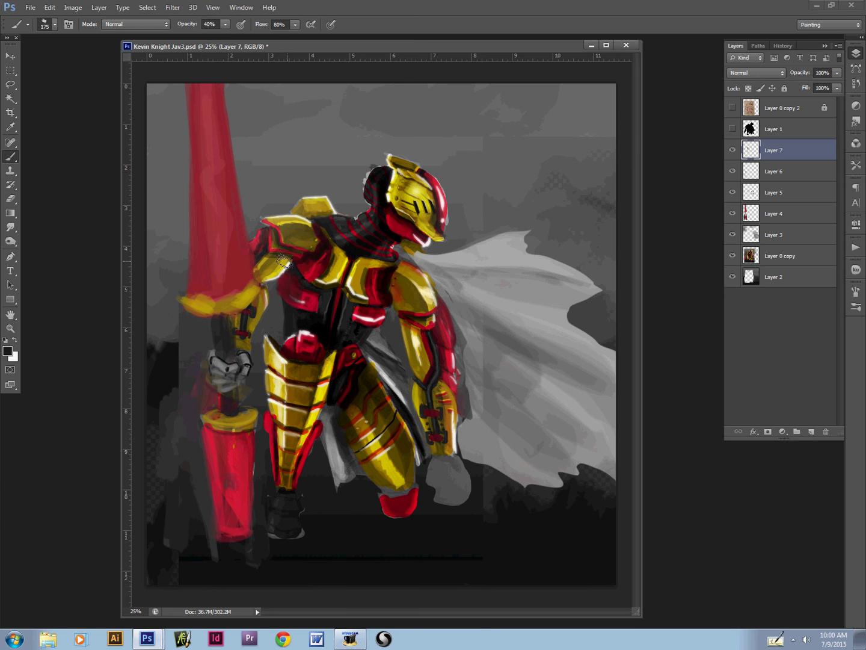
key(bracketleft)
key(bracketleft)
key(bracketleft)
key(bracketleft)
key(bracketleft)
Step: Sample grey from the cape and brush it along the outer side of the free arm with a larger brush
alt+click(474, 366)
key(bracketright)
key(bracketright)
key(bracketright)
key(bracketright)
drag(456, 316, 462, 352)
Step: Clean the cape edge beside the free forearm in grey with a 100 px brush at 80% opacity and 100% flow
key(shift+0)
key(8)
key(bracketleft)
key(bracketleft)
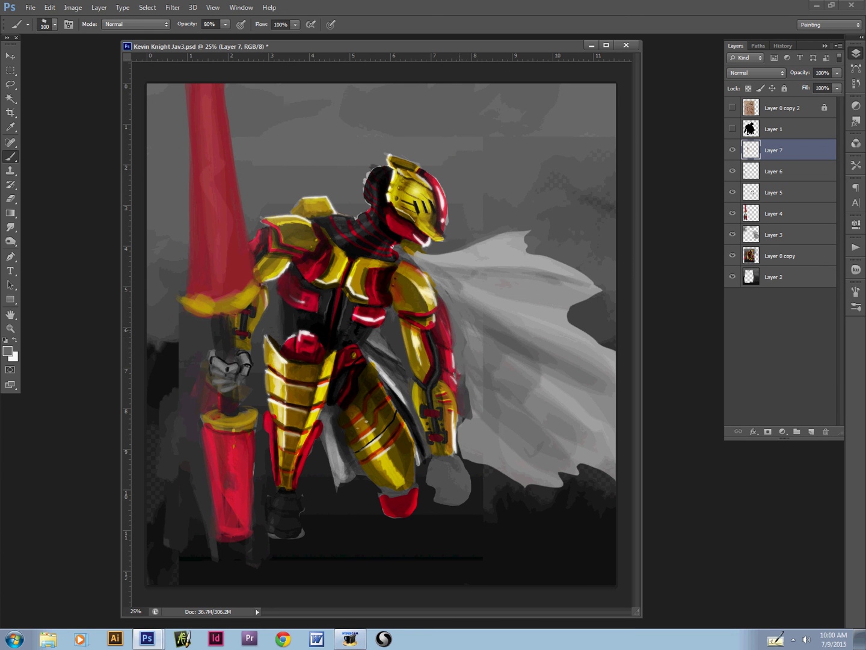
drag(463, 397, 470, 430)
key(bracketleft)
key(bracketleft)
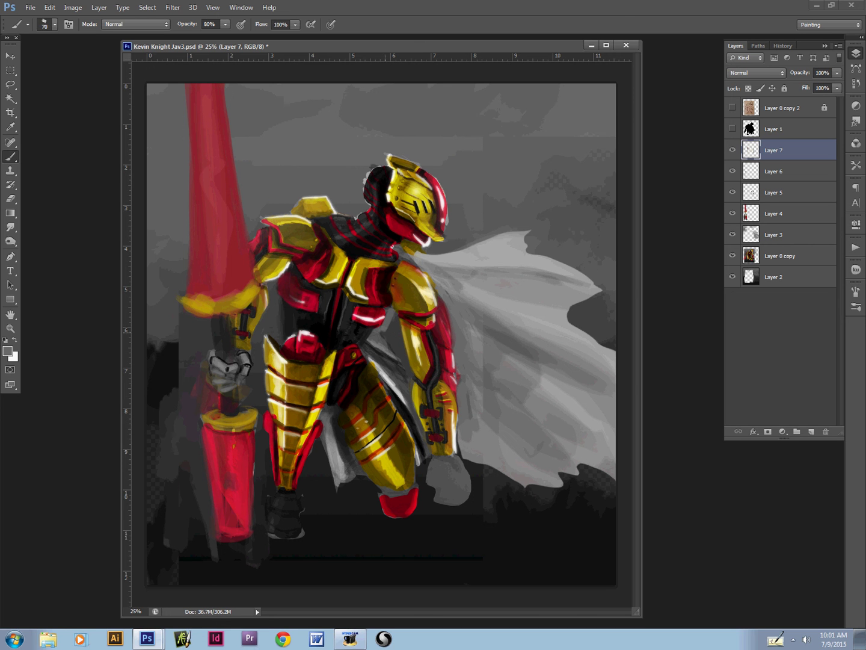
Step: Paint grey over the cape section between the kneeling thigh and the free arm, covering its dark folds with a 90 px brush
key(bracketright)
key(bracketright)
drag(368, 351, 421, 448)
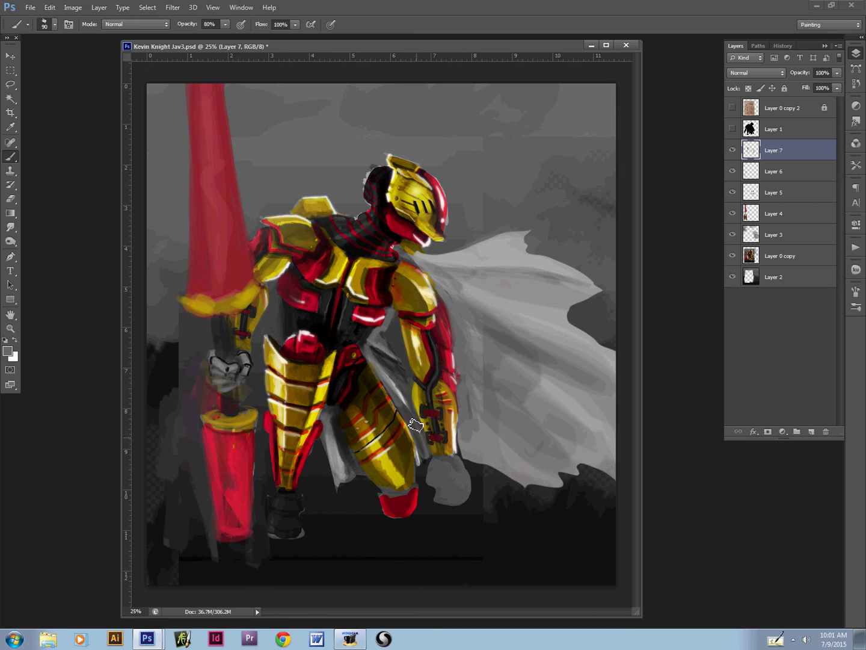
drag(400, 390, 419, 432)
drag(403, 364, 404, 381)
mouse_move(397, 332)
mouse_down()
mouse_move(398, 390)
mouse_move(373, 345)
mouse_move(395, 339)
mouse_move(406, 392)
mouse_move(373, 351)
mouse_up()
key(bracketright)
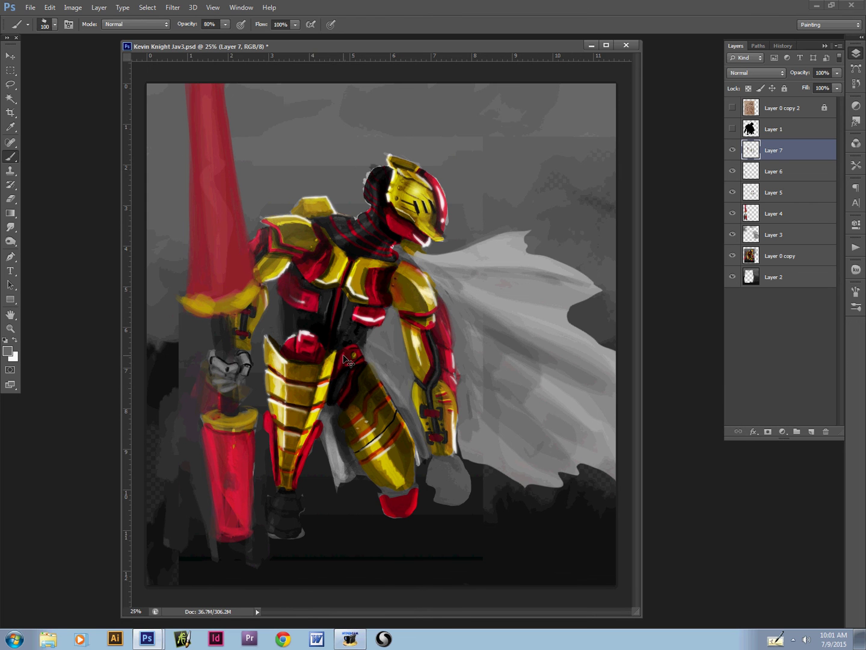
Step: Blend the dark background beside the lance hand with sampled near-black and dark greys, using 200 and 250 px brushes
key(ctrl+minus)
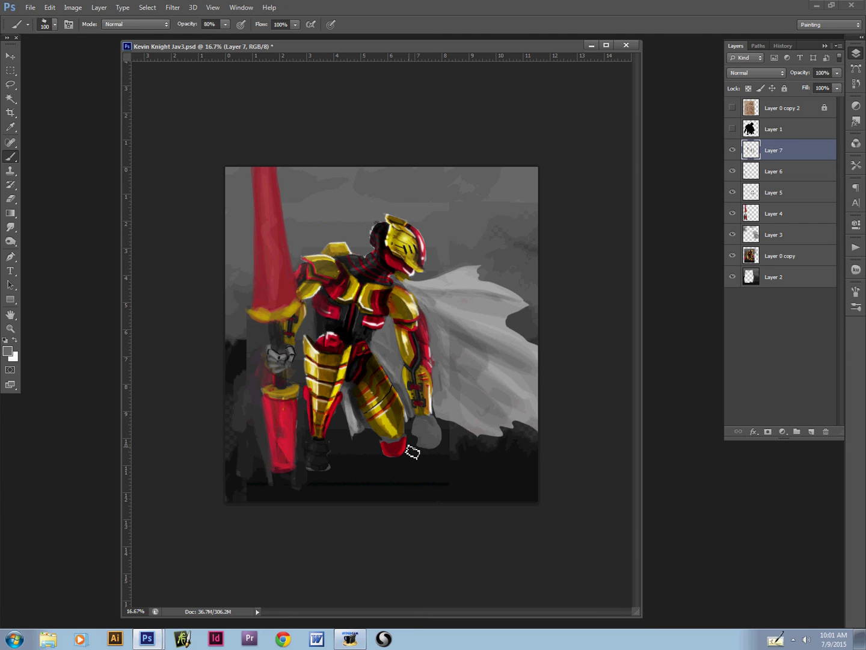
alt+click(238, 347)
key(])
key(])
key(])
key(])
mouse_move(249, 349)
mouse_down()
mouse_move(249, 373)
mouse_move(255, 352)
mouse_up()
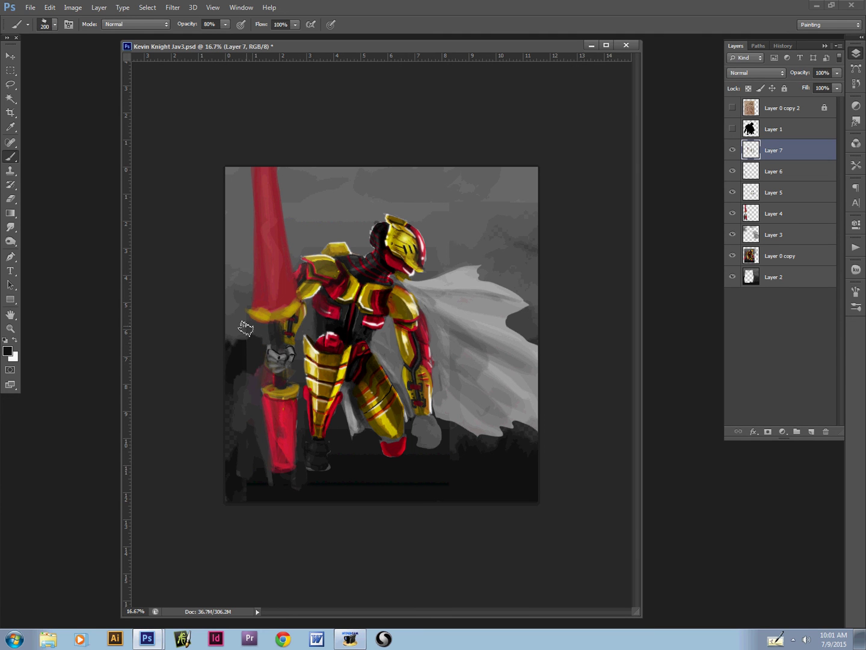
alt+click(243, 328)
key(bracketright)
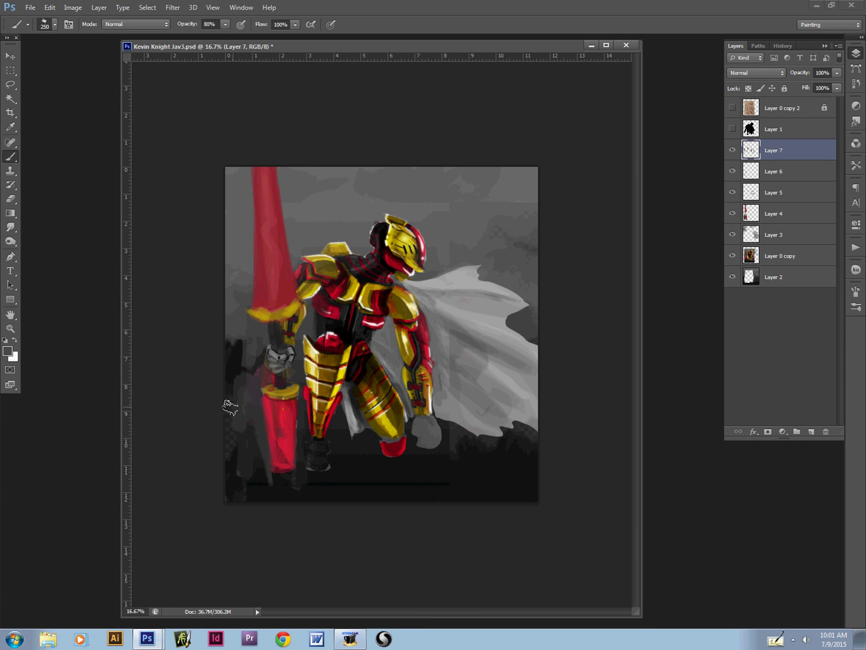
alt+click(233, 403)
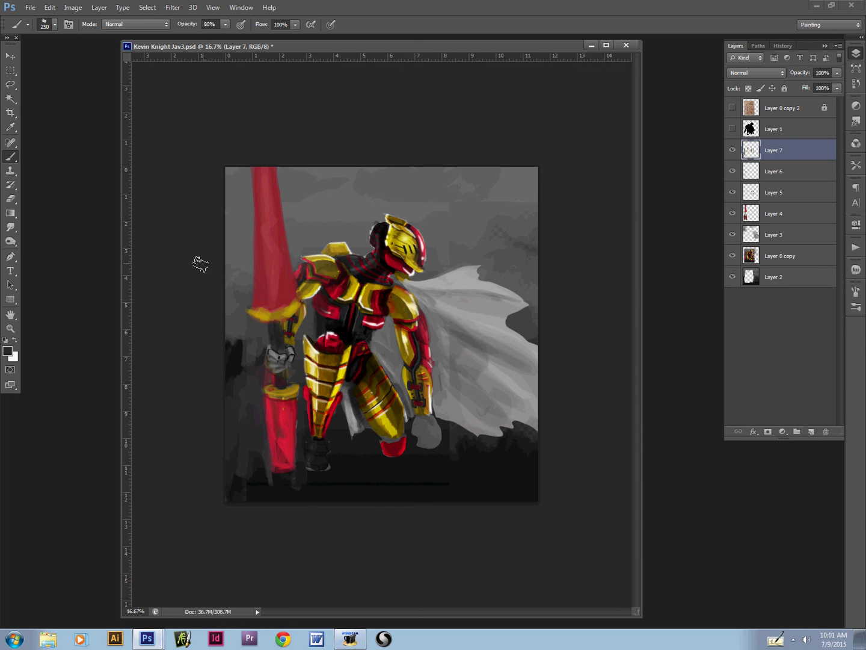
Step: Add a new layer above Layer 7 and pick a muted teal with hue 175 as the brush colour
click(811, 430)
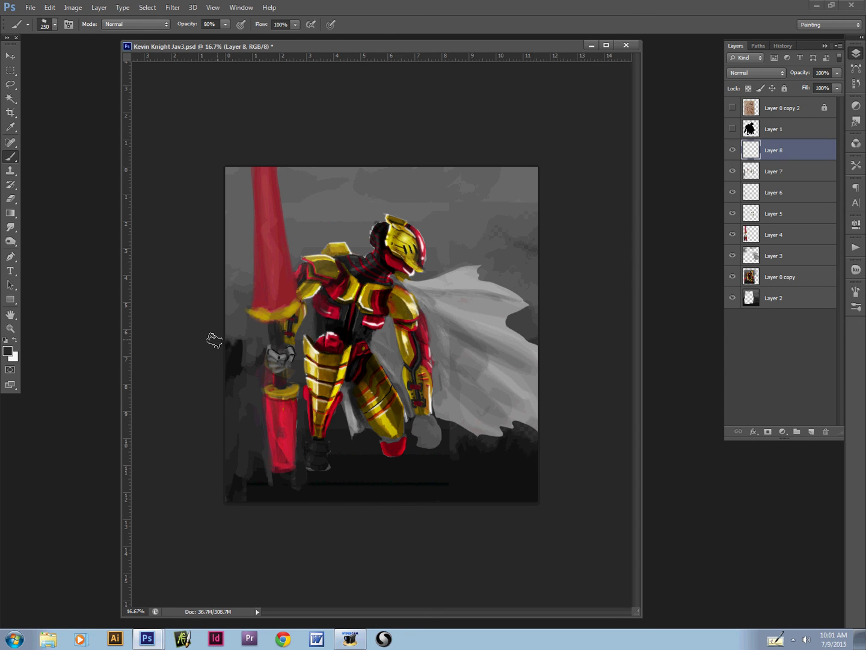
click(7, 350)
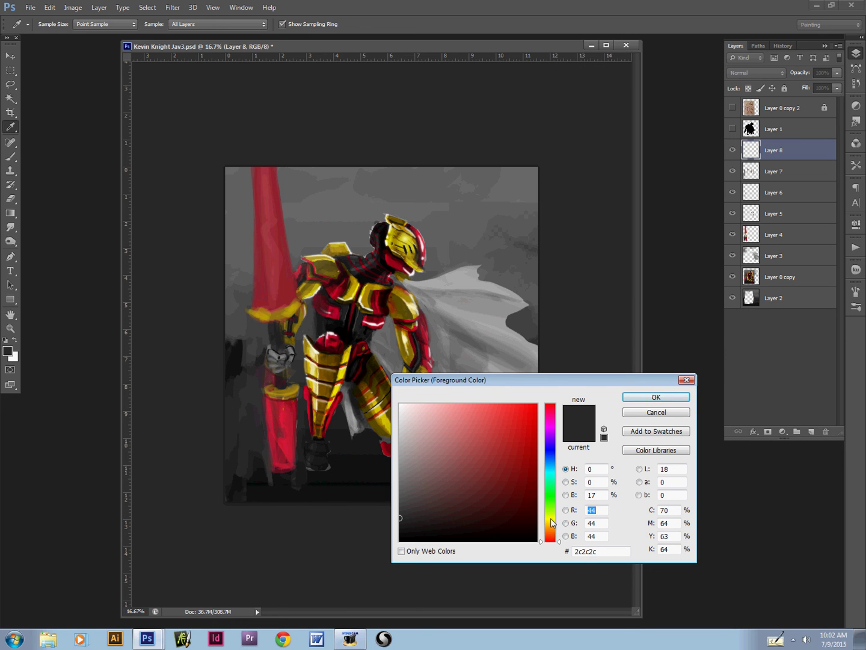
drag(559, 540, 564, 474)
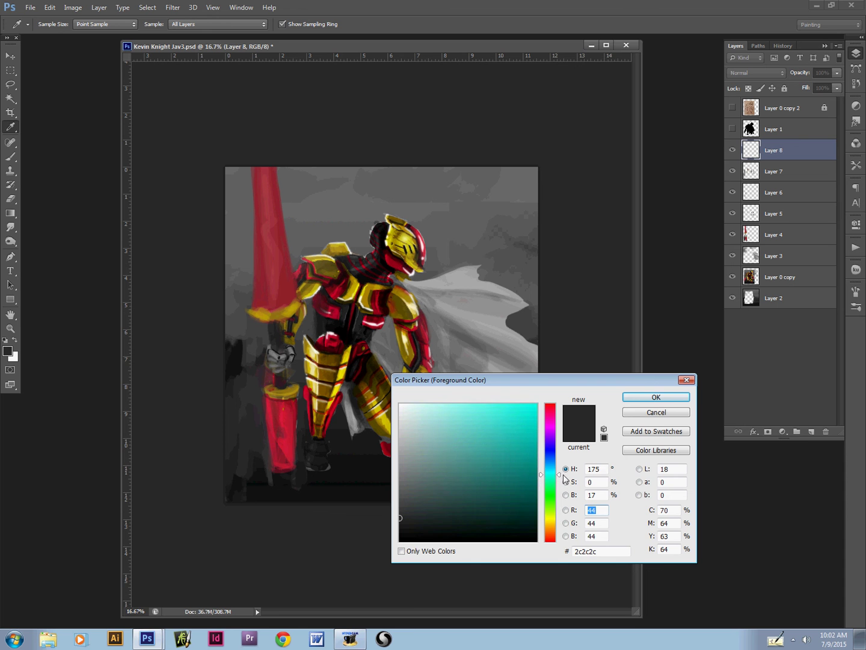
click(442, 482)
drag(443, 481, 442, 481)
click(634, 398)
key(b)
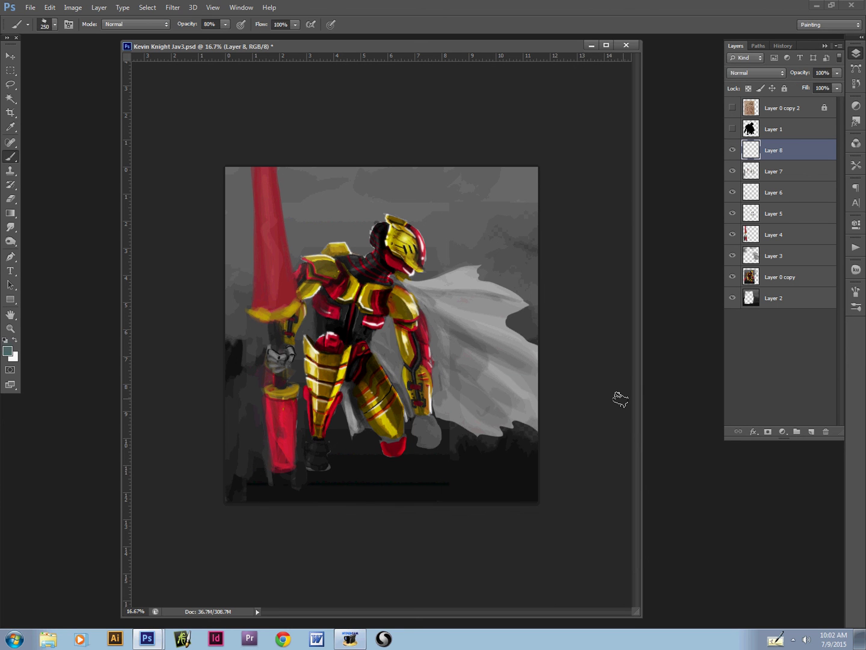
Step: Brush the teal over the sky behind and above the helmet with a 1400 px brush
key(bracketright)
key(bracketright)
drag(467, 157, 448, 146)
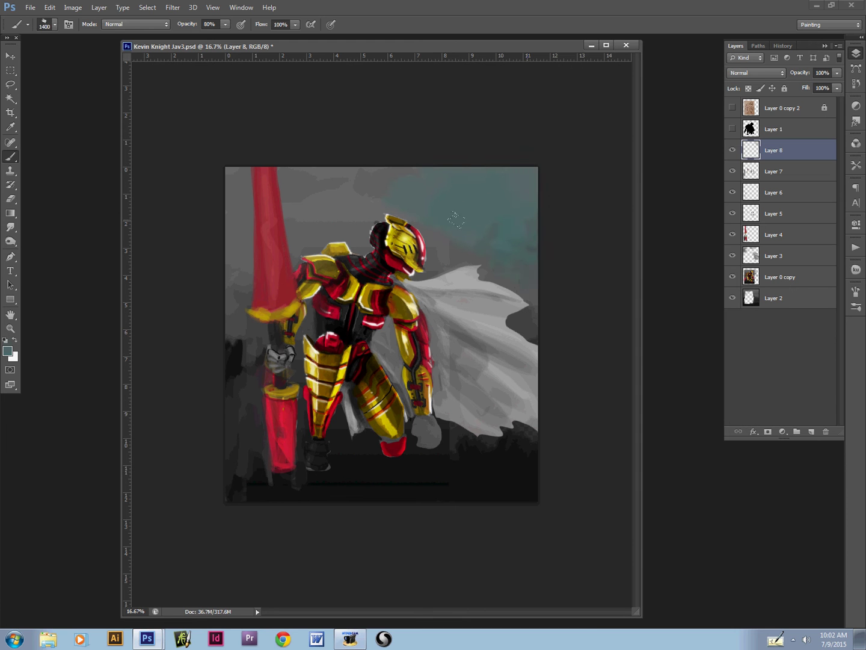
Step: Extend the teal across the remaining sky and down the background around the lance, reducing the brush from 1400 to 900 px
drag(457, 220, 462, 251)
key(bracketleft)
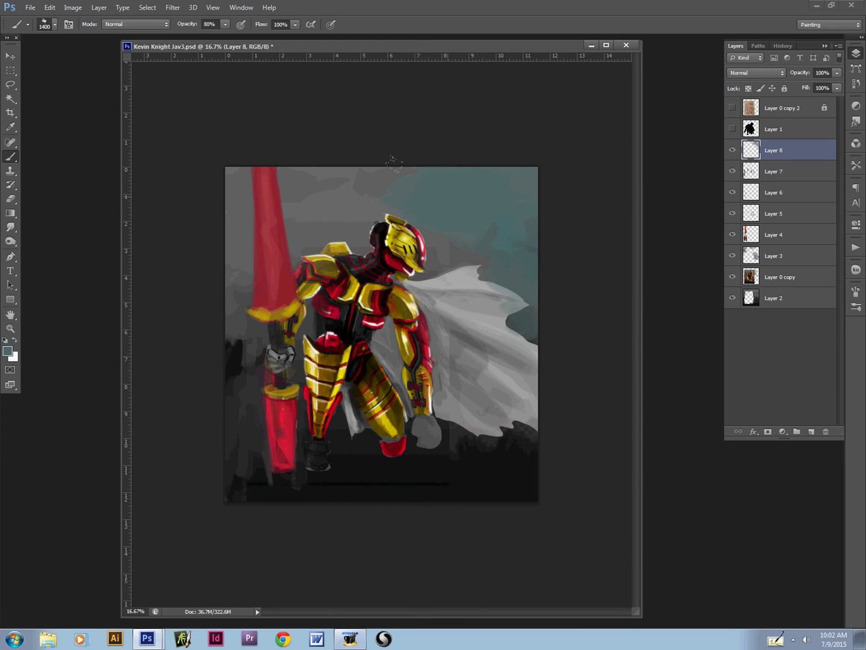
drag(388, 162, 280, 137)
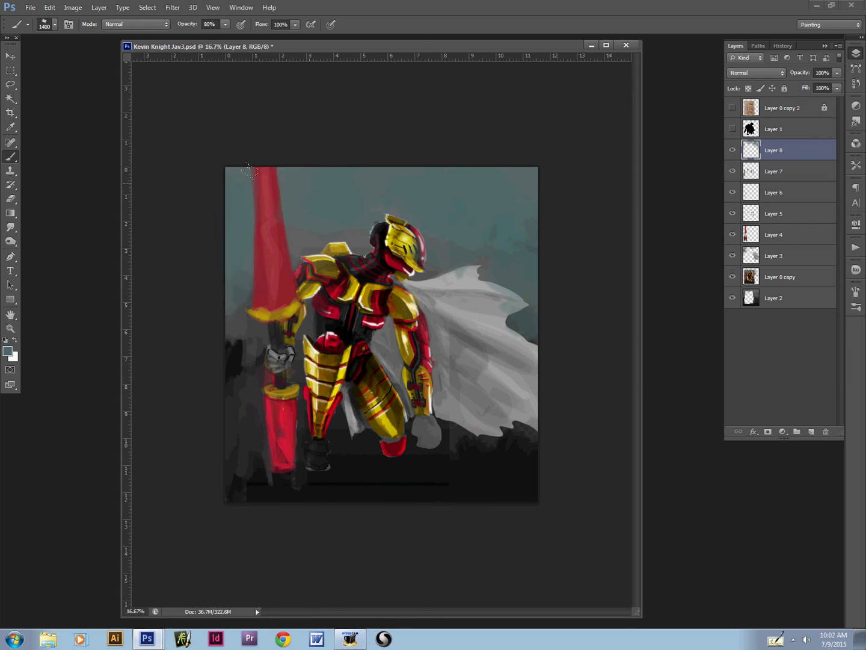
drag(250, 172, 244, 190)
key(bracketleft)
mouse_move(159, 265)
mouse_down()
mouse_move(154, 296)
mouse_move(169, 333)
mouse_move(192, 323)
mouse_up()
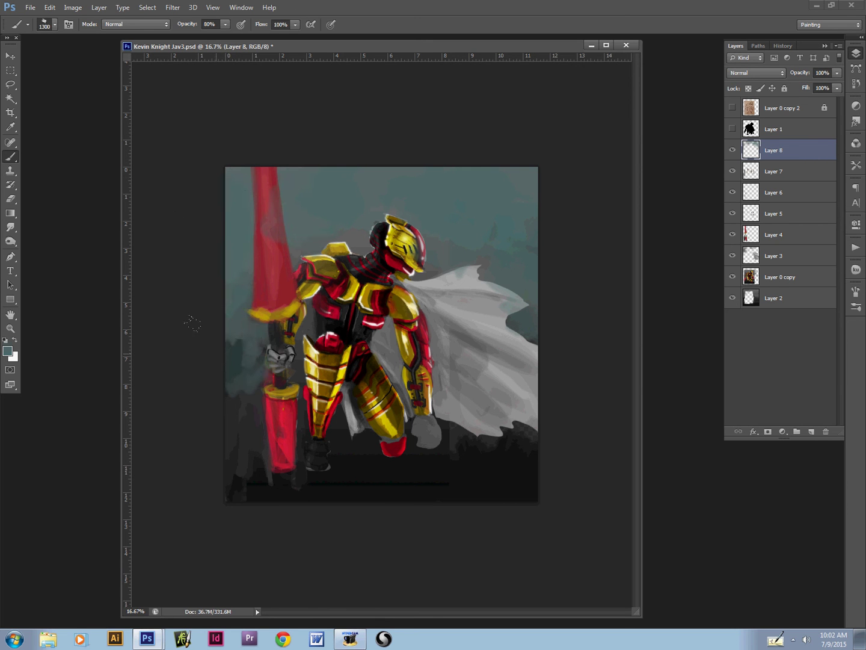
key(bracketleft)
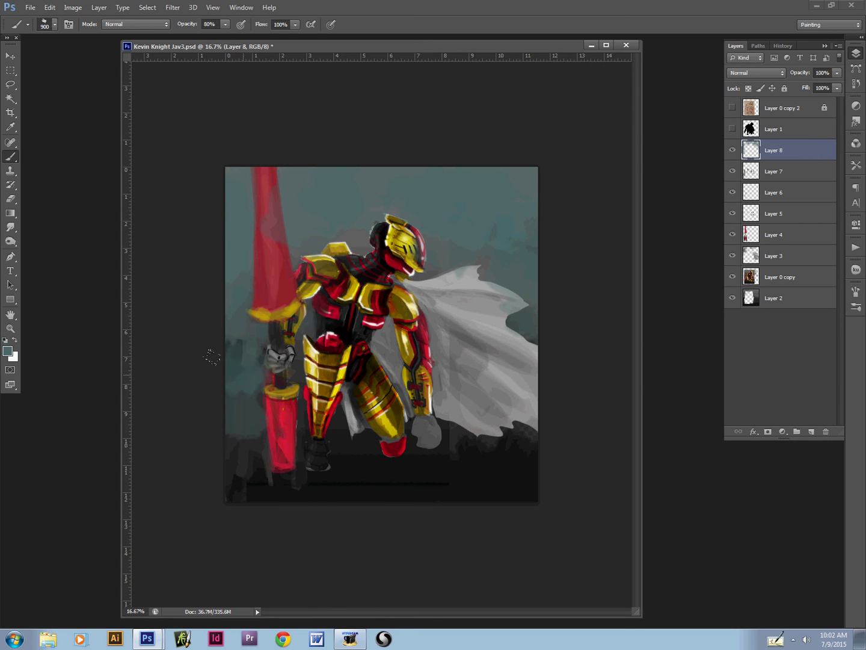
drag(295, 377, 301, 452)
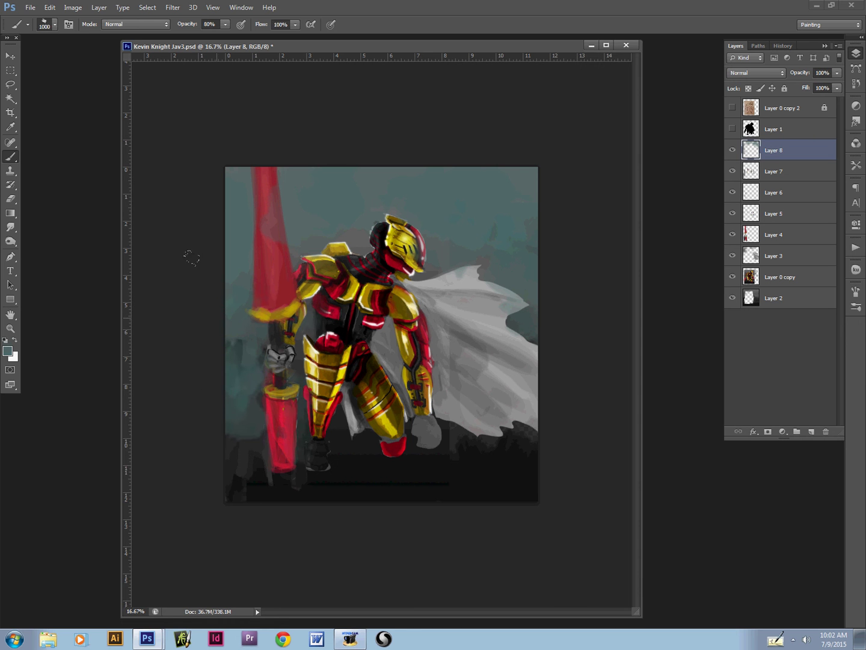
Step: Pick a pale yellow-green (#adba93) and glaze it over the sky's upper-right corner at 20% opacity, blending with sampled sky colour
key(n)
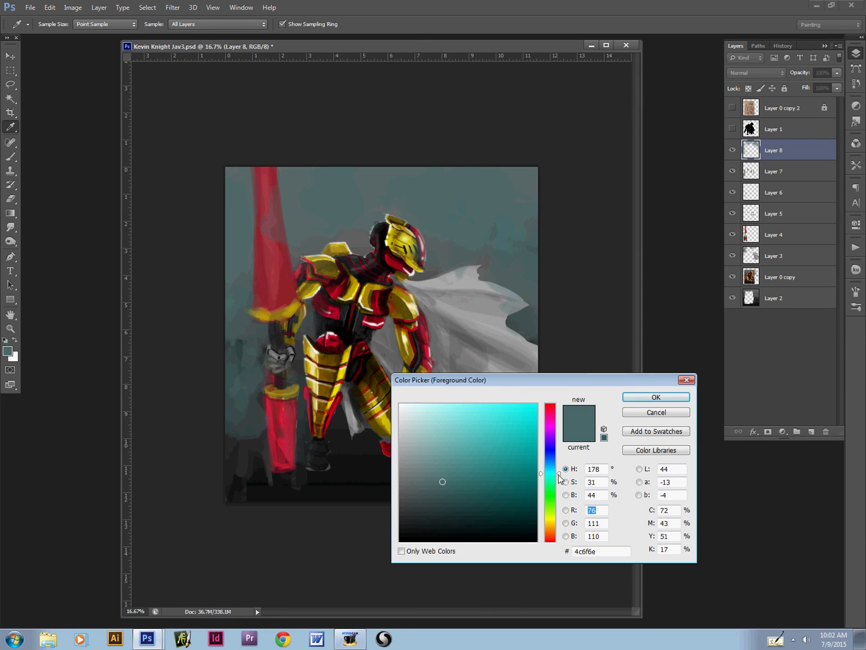
drag(559, 474, 543, 489)
click(424, 441)
drag(425, 442, 429, 441)
drag(559, 490, 560, 511)
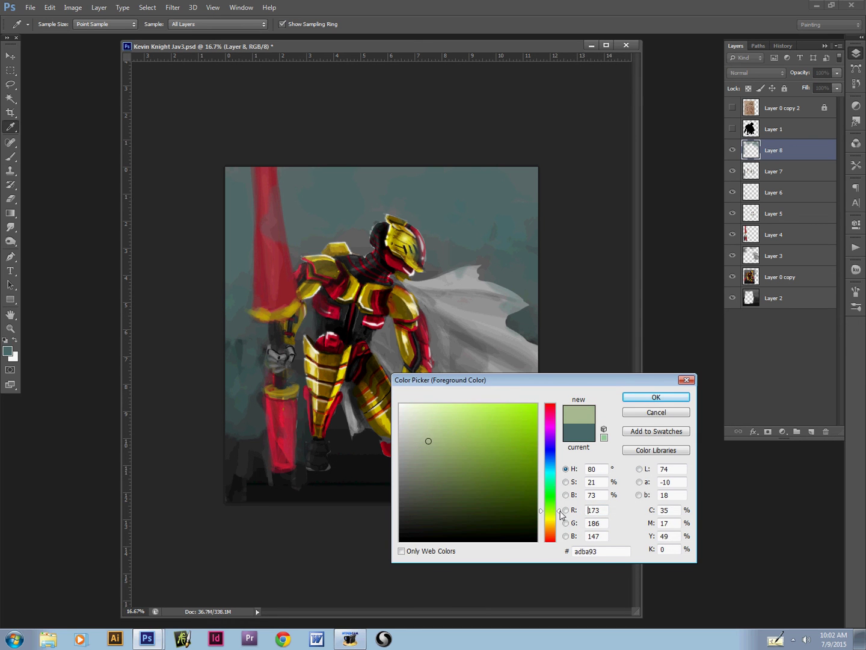
key(Return)
mouse_move(506, 124)
mouse_down()
mouse_move(474, 155)
mouse_move(463, 152)
mouse_up()
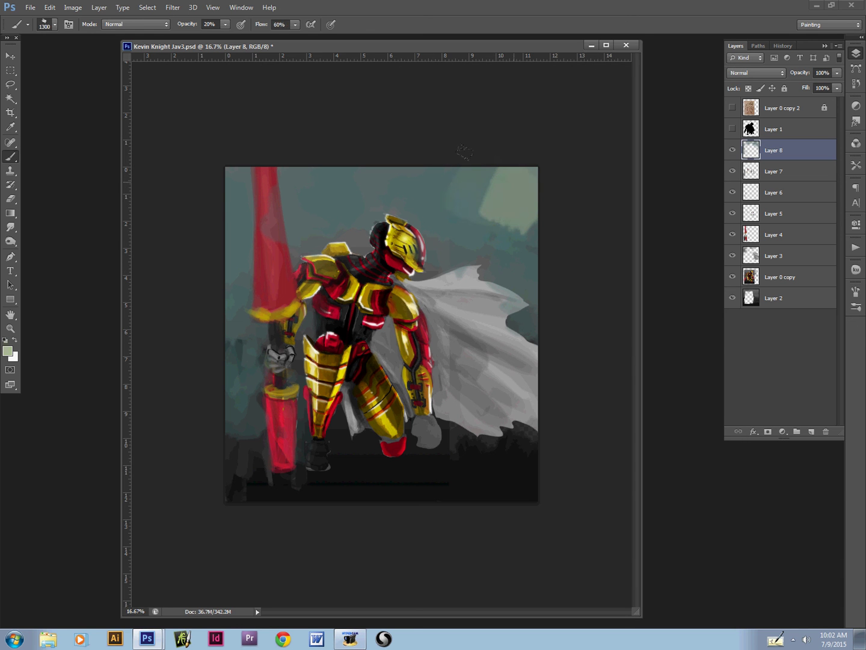
drag(436, 192, 451, 173)
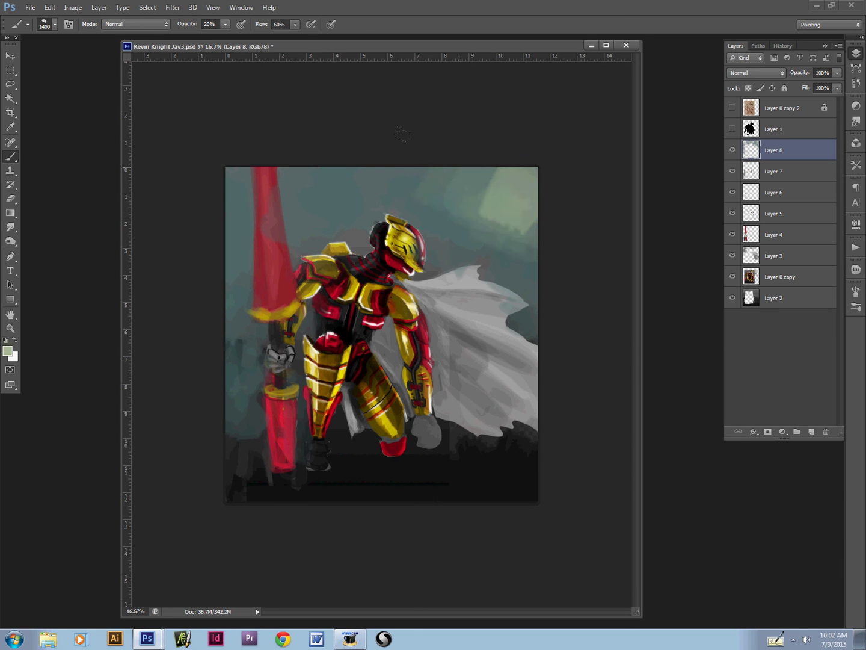
alt+click(423, 182)
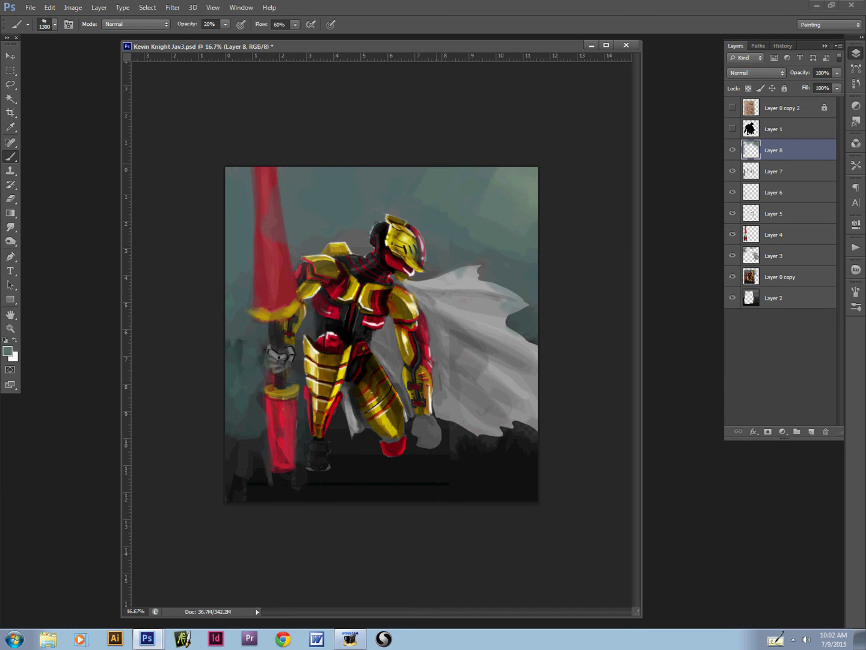
Step: Sample the sky's light area and lighten it to grey-green #889a8c as the brush colour
alt+click(509, 171)
key(n)
drag(434, 444, 415, 459)
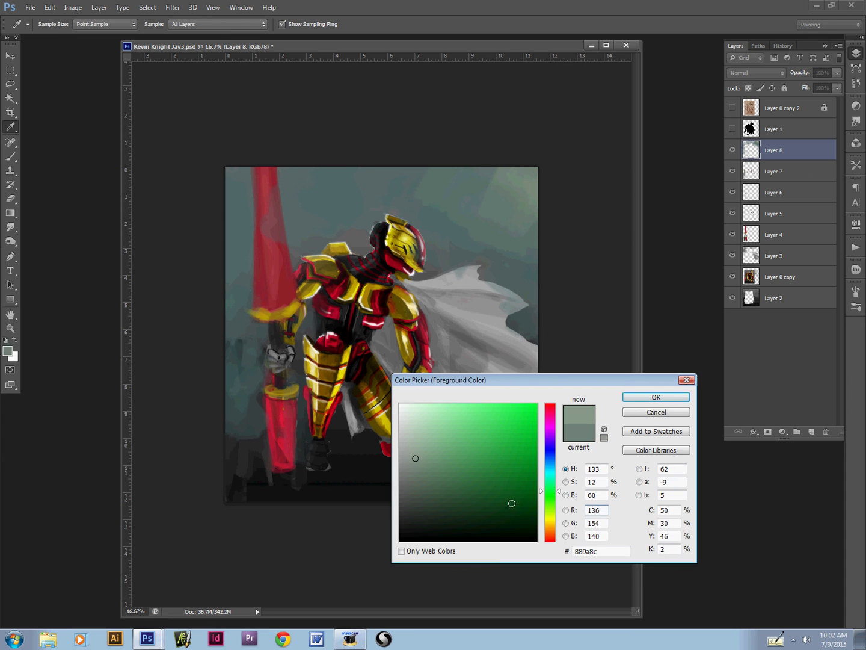
key(Return)
key(b)
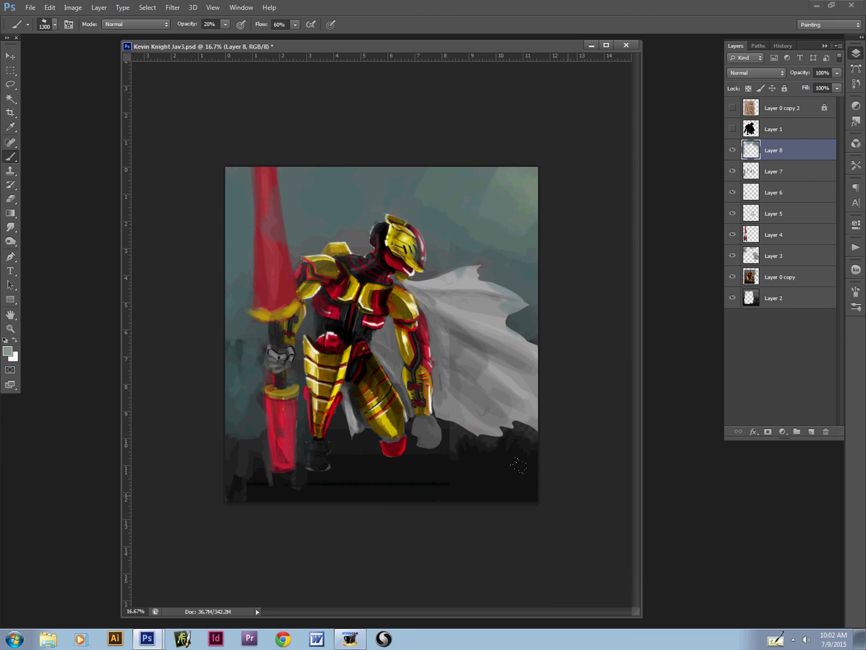
Step: Switch to a speckled brush tip and paint cloud texture over the upper-right sky at 20% opacity, around 1000 to 1200 px
right_click(398, 290)
click(462, 364)
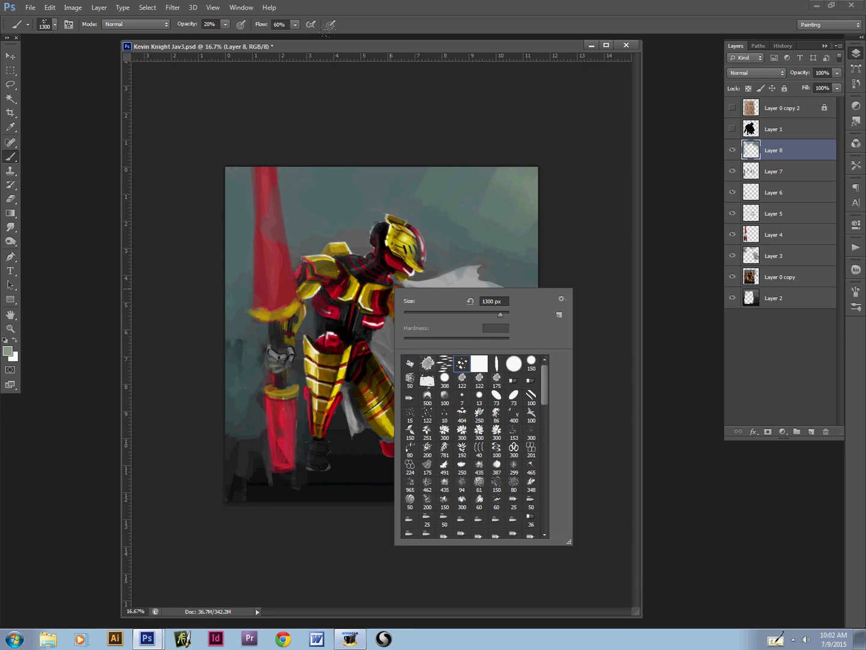
click(383, 74)
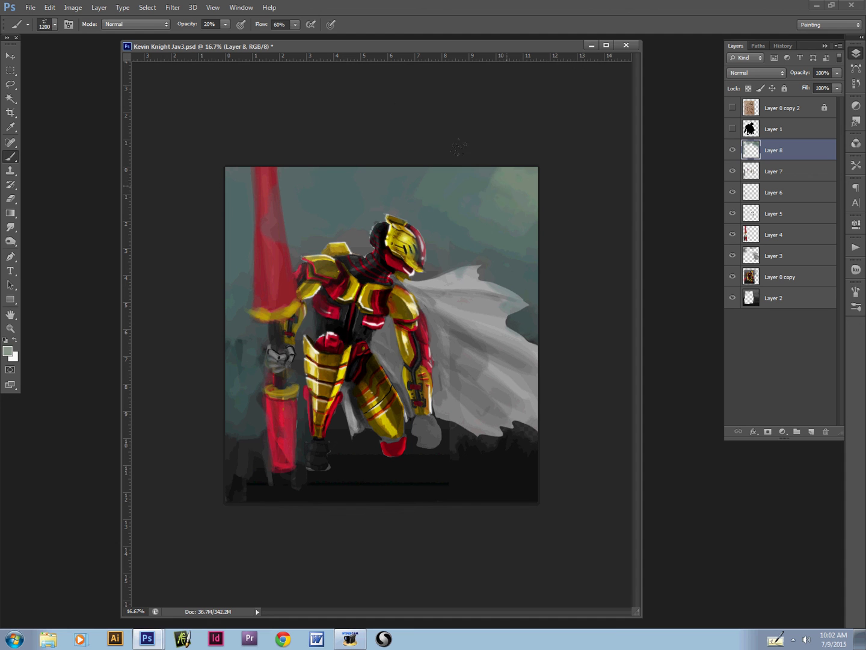
key(bracketright)
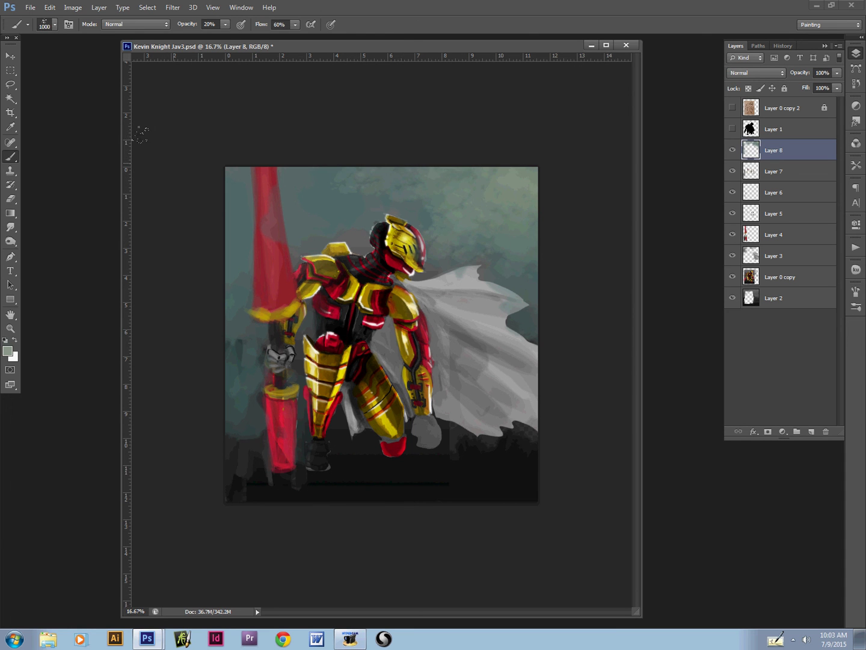
right_click(257, 307)
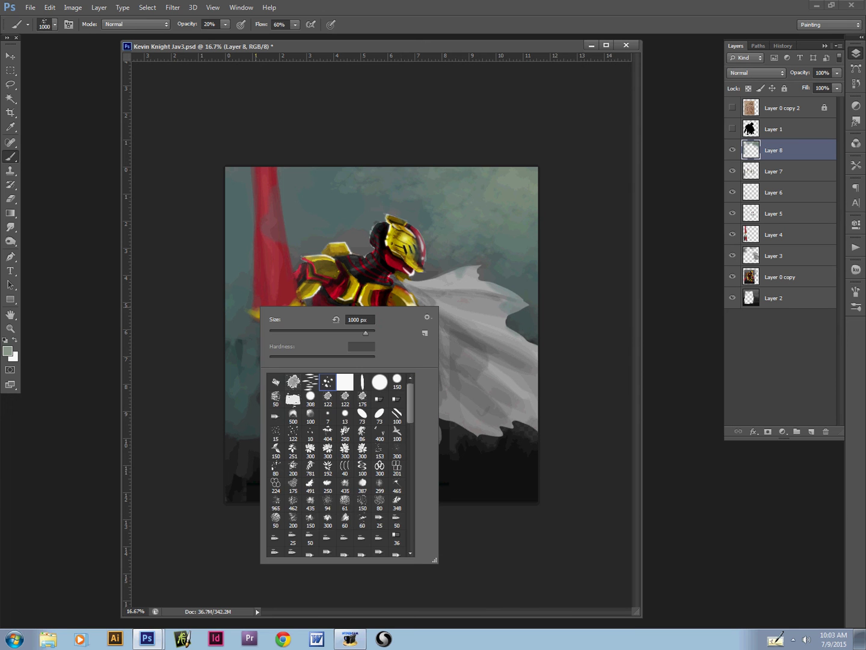
click(225, 29)
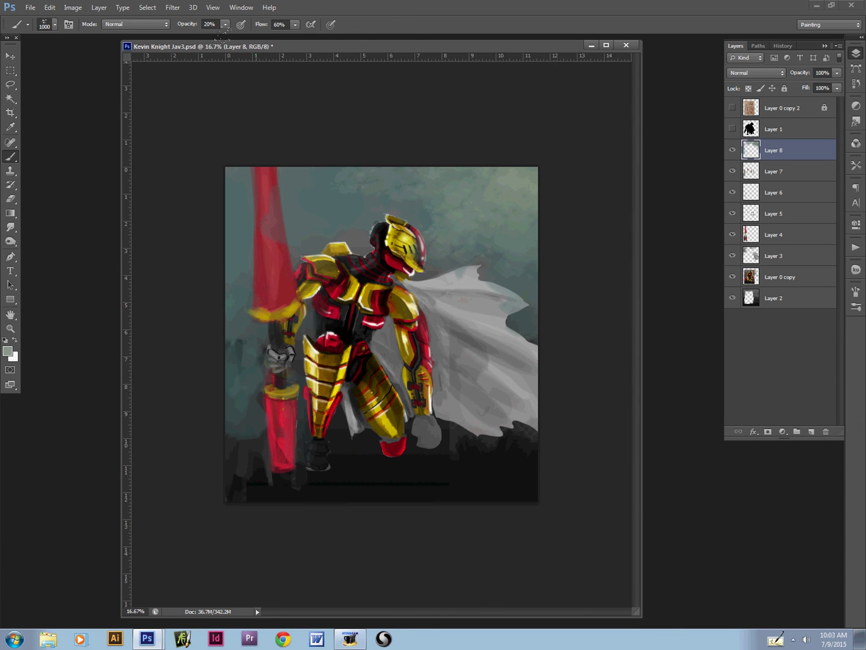
Step: Sample dark teal beside the lance and paint it between the lower legs with a much smaller brush, raising opacity to 80%
alt+click(248, 410)
key(bracketleft)
key(bracketleft)
key(bracketleft)
key(bracketleft)
key(bracketleft)
key(bracketleft)
key(bracketleft)
key(bracketleft)
drag(344, 414, 350, 438)
key(shift+0)
key(8)
Step: Brush the dark teal along the ground's edge from the front leg to beneath the cape, using 200 and 300 px sizes
key(bracketright)
key(bracketright)
key(bracketright)
key(bracketright)
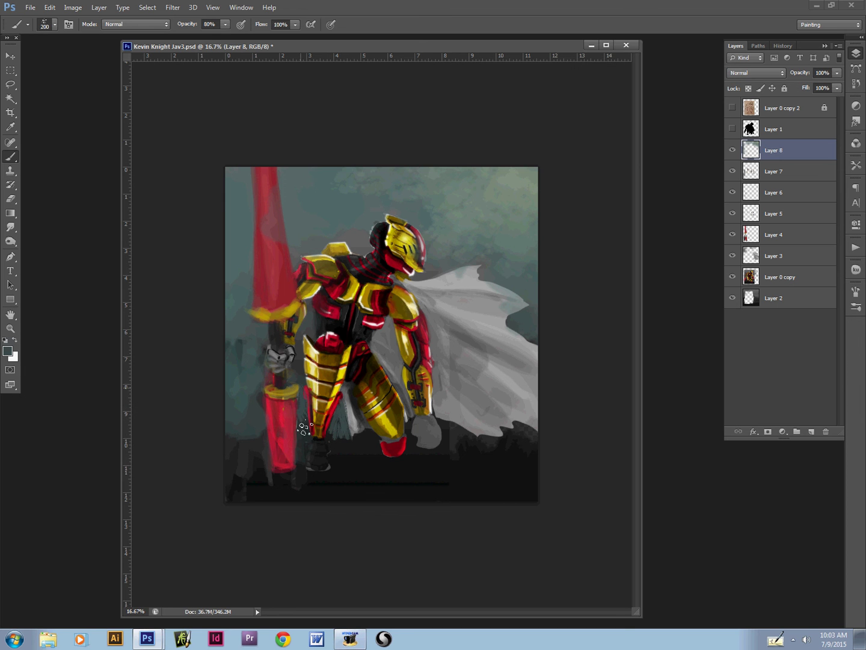
key(bracketright)
key(bracketright)
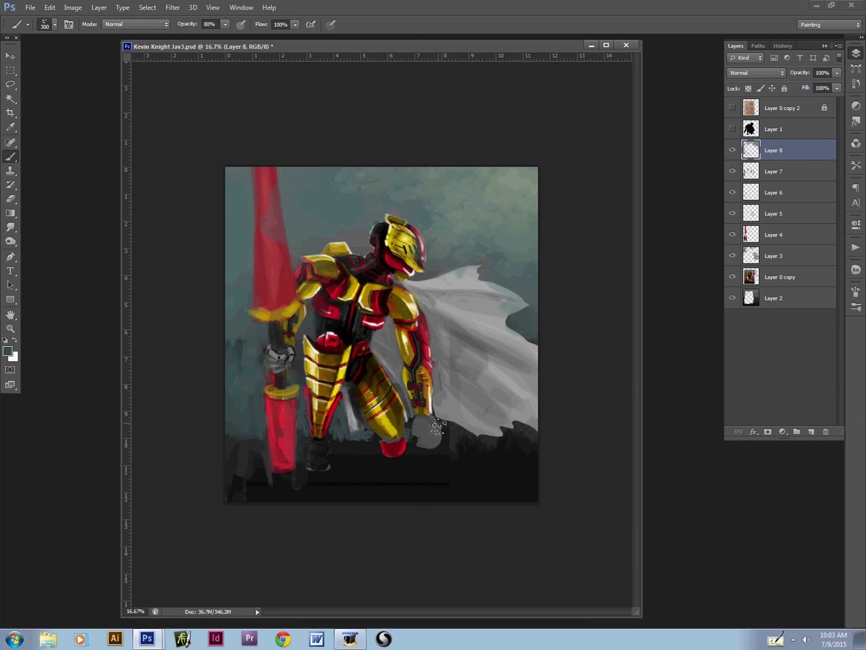
click(503, 428)
drag(519, 433, 489, 444)
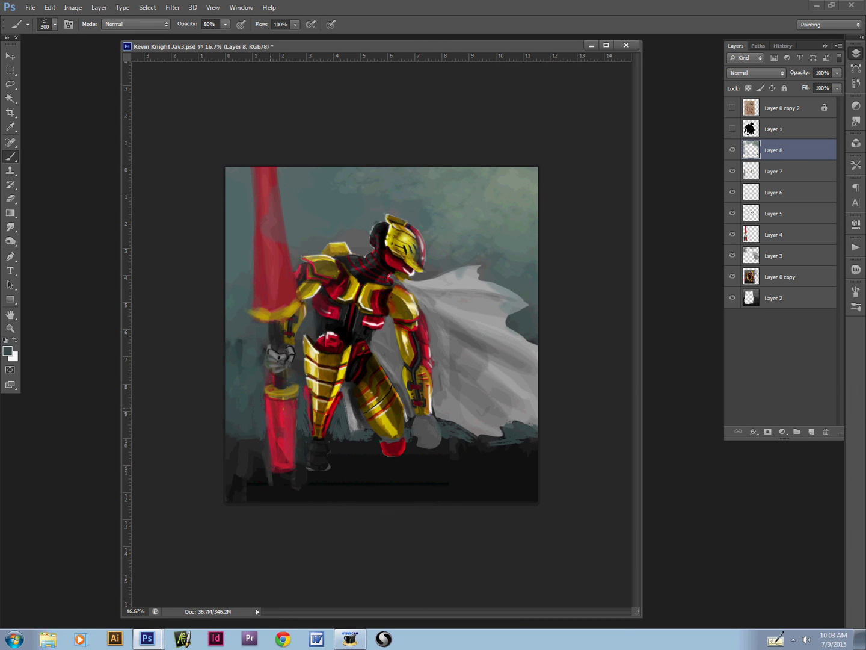
Step: Sample the near-black of the ground beside the lance's lower end as the brush colour
click(7, 350)
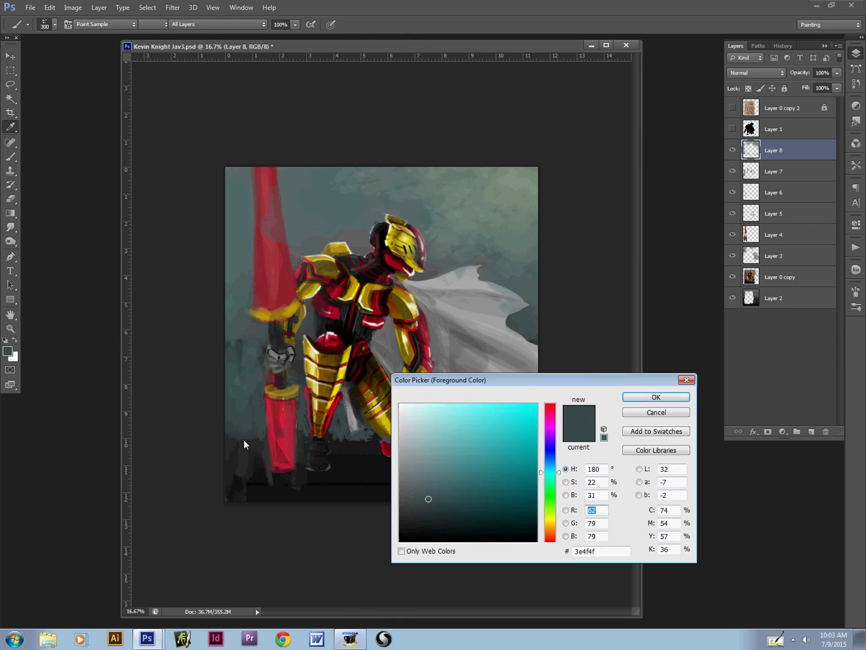
click(248, 443)
key(Return)
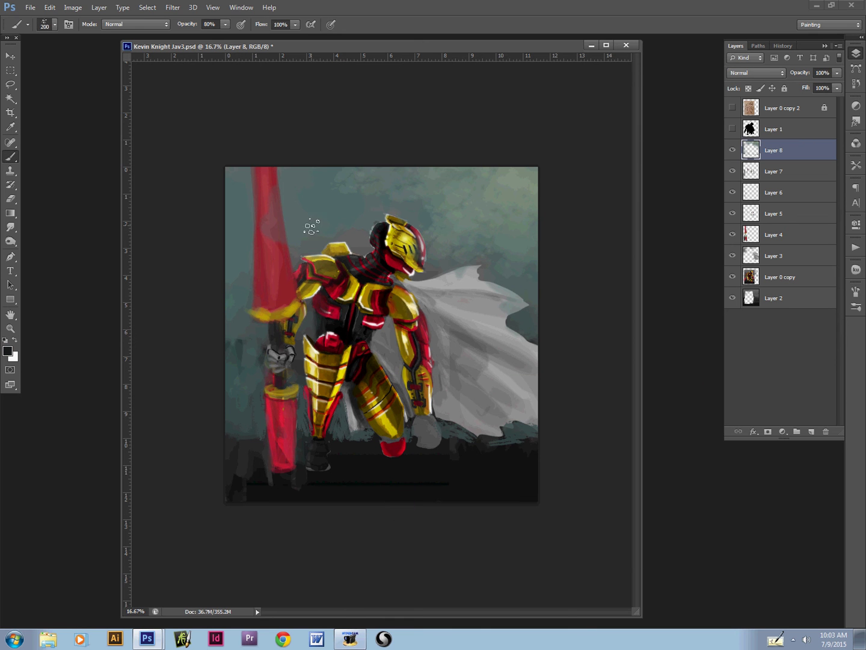
drag(317, 189, 314, 162)
key(ctrl+z)
drag(306, 147, 329, 277)
key(ctrl+z)
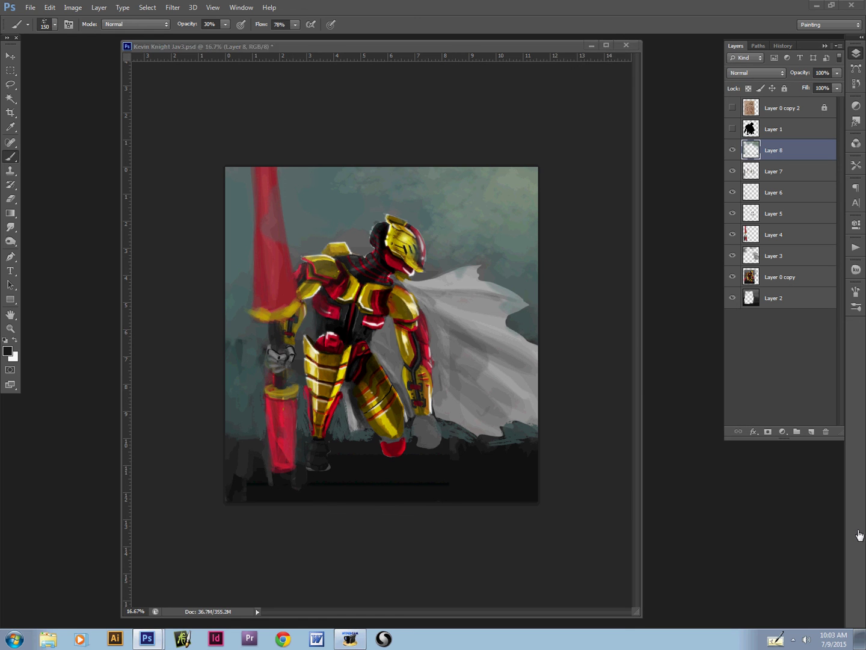
drag(300, 147, 336, 346)
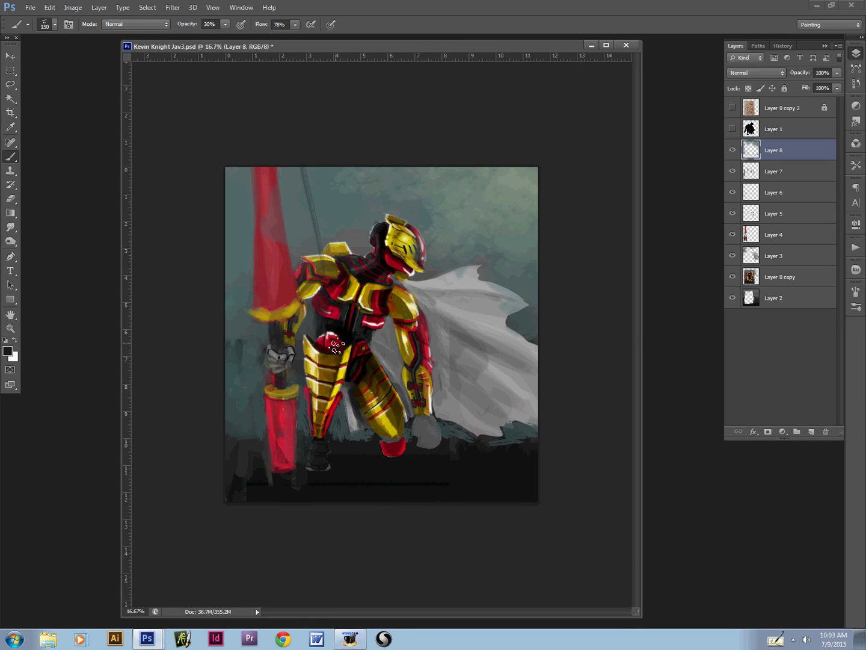
key(ctrl+z)
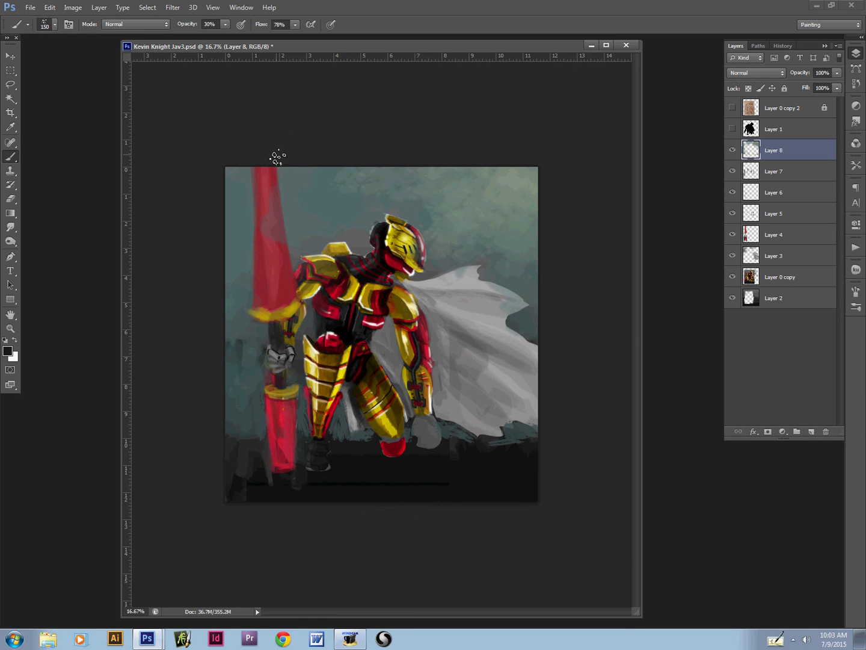
drag(279, 158, 291, 275)
drag(315, 161, 338, 280)
key(ctrl+z)
key(ctrl+z)
Step: Sketch a jagged near-black ridge line across the sky behind the lance and shoulder with a 250 px brush at 30% opacity
key(bracketright)
key(bracketright)
drag(248, 207, 227, 197)
mouse_move(241, 205)
mouse_down()
mouse_move(287, 230)
mouse_move(306, 219)
mouse_move(356, 242)
mouse_up()
key(bracketright)
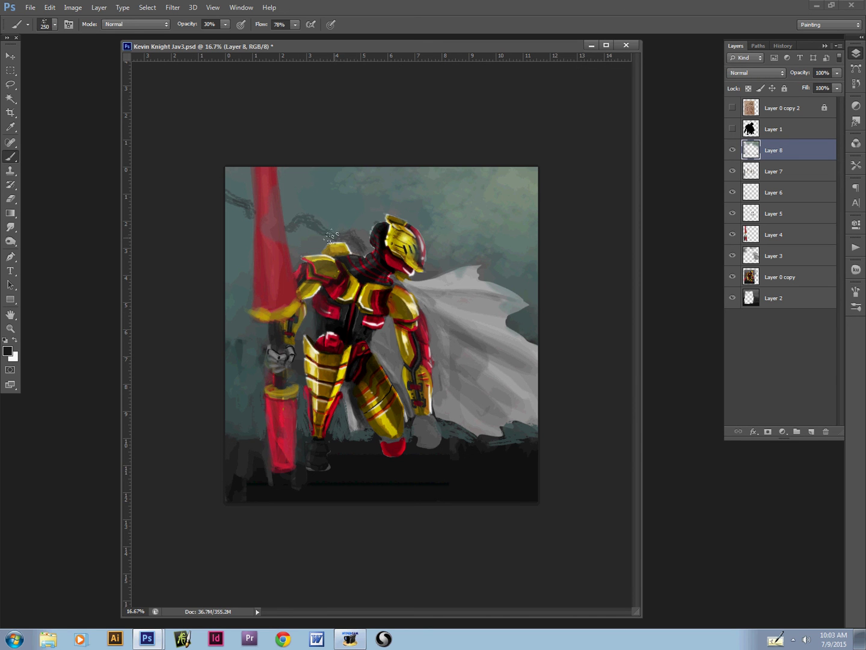
Step: Shade the area below the ridge and beside the lance in near-black with 400 to 600 px brushes at 23% opacity
key(bracketright)
key(bracketright)
drag(297, 219, 297, 257)
drag(231, 206, 242, 255)
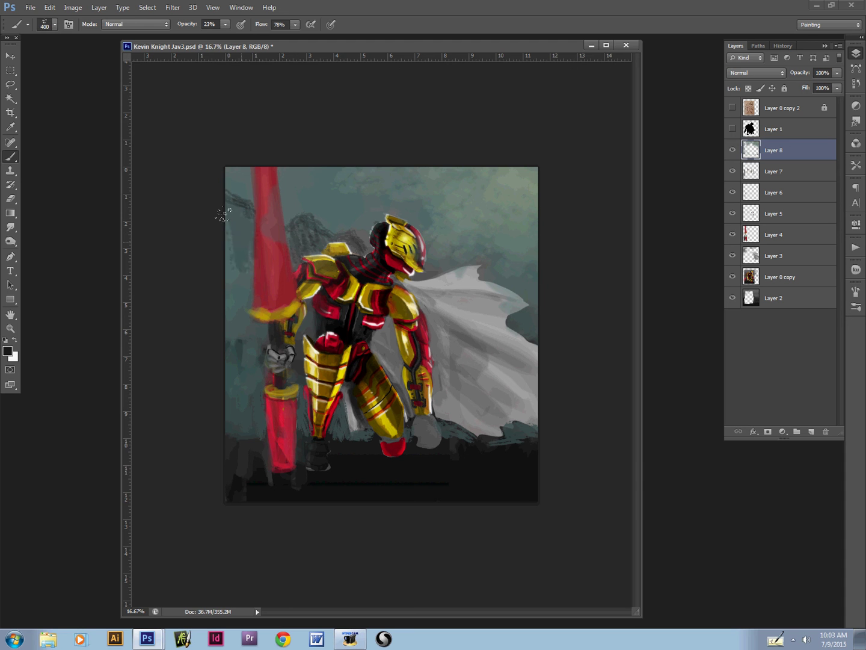
key(bracketright)
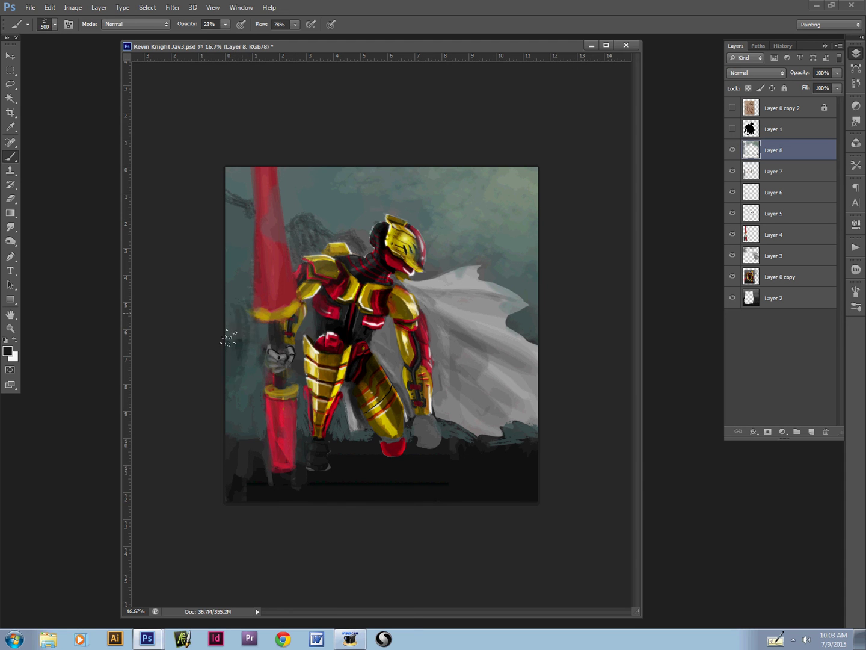
mouse_move(228, 338)
mouse_down()
mouse_move(214, 354)
mouse_move(236, 369)
mouse_move(214, 409)
mouse_up()
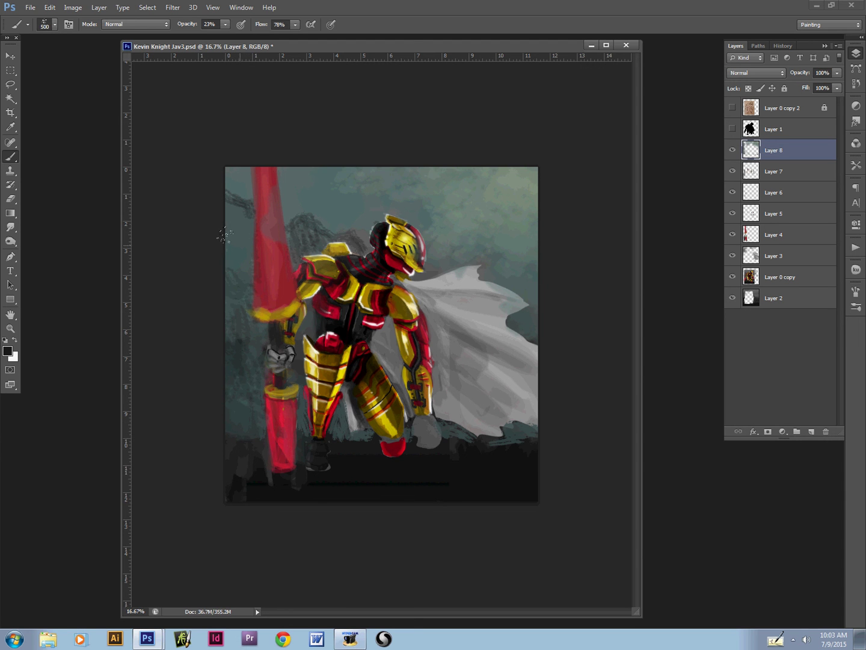
key(bracketright)
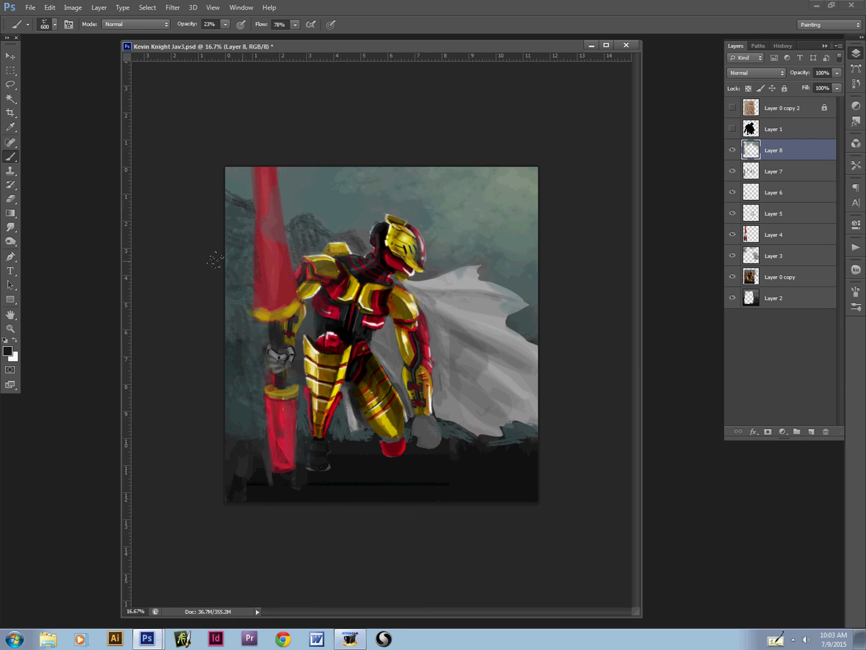
Step: Add thin dark vertical spires to the ridge between the lance and helmet with a smaller brush
key(bracketleft)
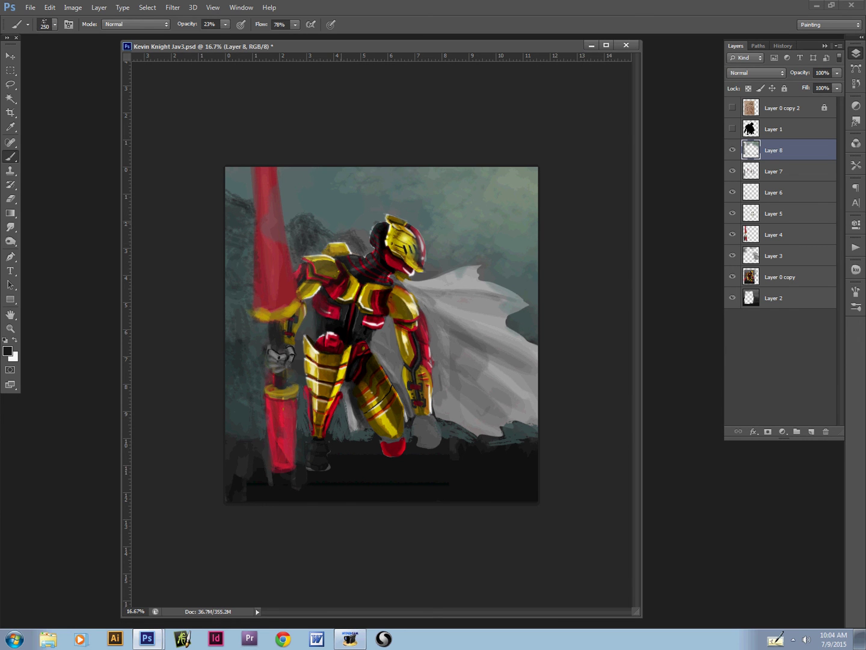
key(bracketleft)
drag(345, 213, 346, 237)
Step: Change the brush tip and darken the ground around the lance's lower end and front foot at 900 to 1000 px, 23% opacity
right_click(241, 287)
key(Return)
key(bracketright)
key(bracketright)
key(bracketright)
key(bracketright)
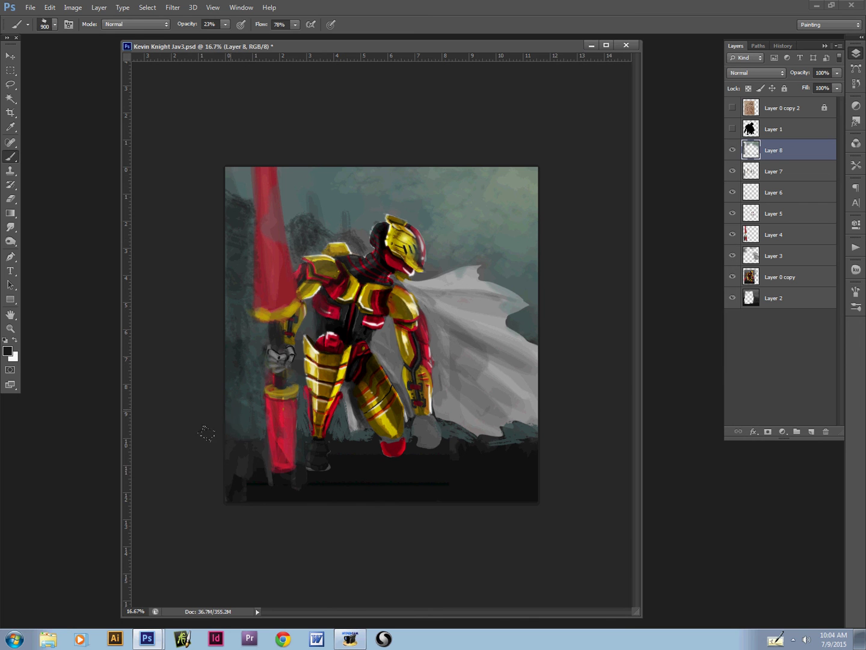
mouse_move(206, 433)
mouse_down()
mouse_move(251, 421)
mouse_move(247, 468)
mouse_up()
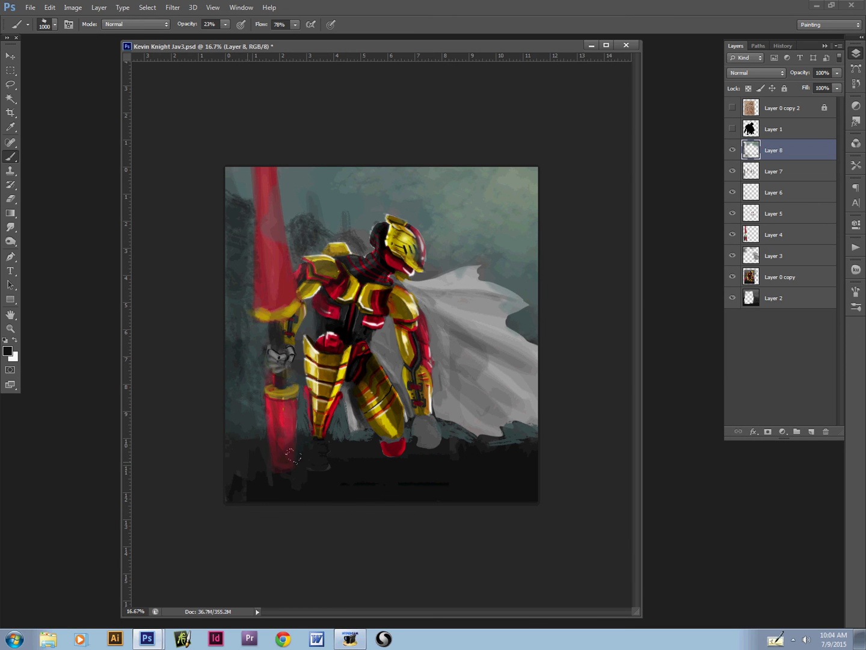
Step: Darken the ground's edge under the knee, free hand and cape hem with the 1000 px brush, raising opacity to 70%
mouse_move(349, 434)
mouse_down()
mouse_move(425, 430)
mouse_move(407, 422)
mouse_move(479, 404)
mouse_move(502, 411)
mouse_move(399, 430)
mouse_up()
drag(512, 427, 474, 406)
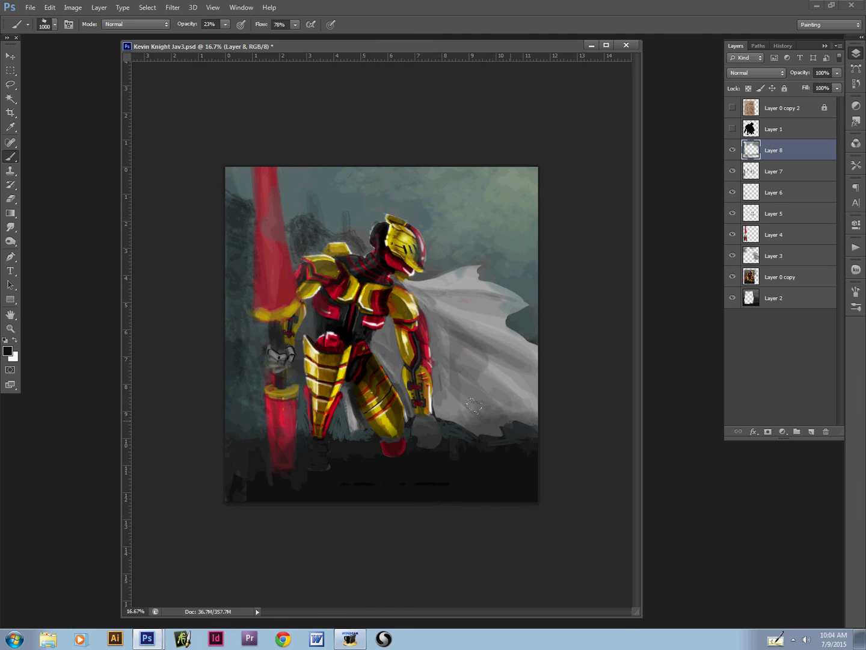
key(7)
drag(528, 422, 436, 423)
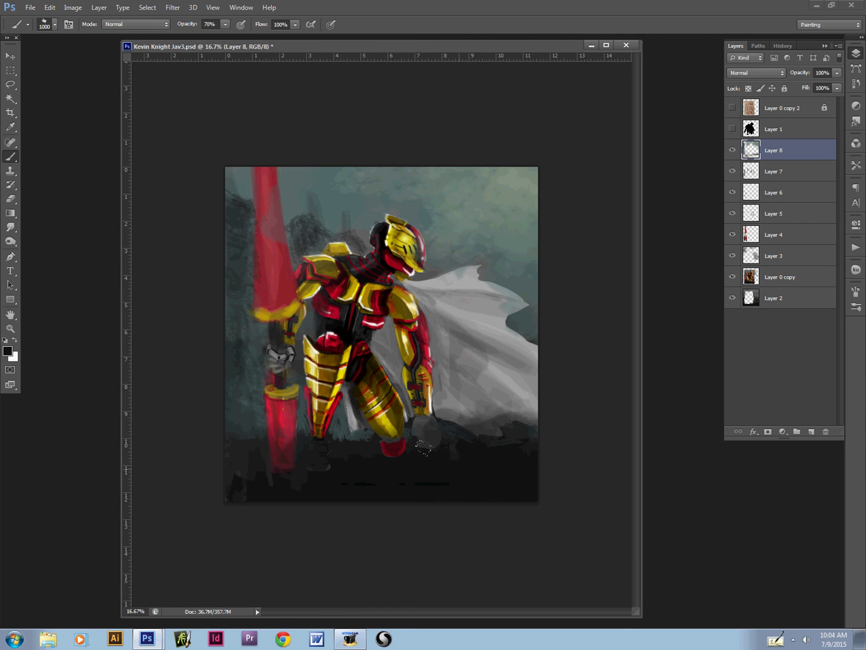
Step: Darken the backdrop beside the lance and front leg with near-black strokes, stepping the 70% opacity brush down from 1000 to 800 px
mouse_move(229, 244)
mouse_down()
mouse_move(255, 325)
mouse_move(252, 349)
mouse_up()
key(bracketleft)
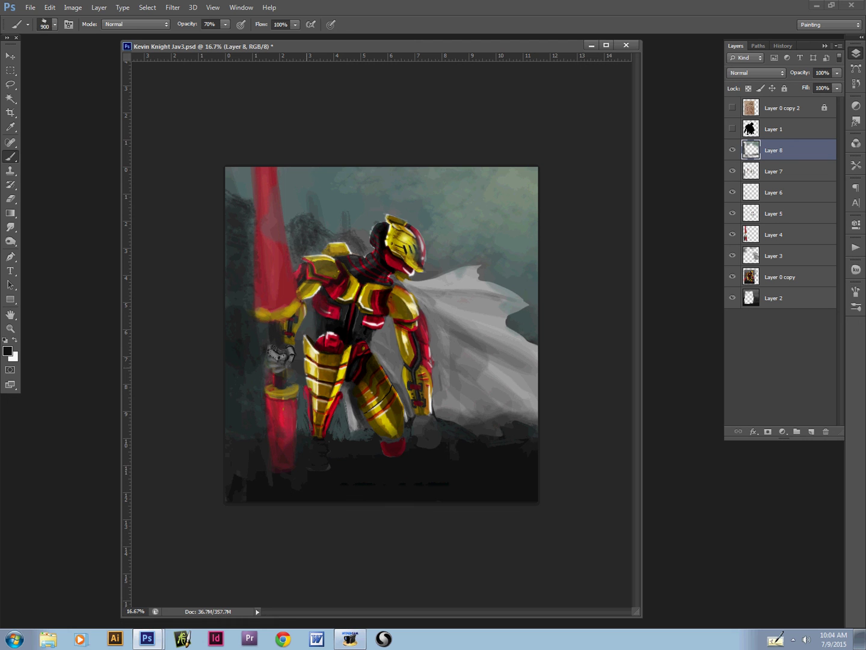
mouse_move(304, 385)
mouse_down()
mouse_move(348, 435)
mouse_move(349, 406)
mouse_move(331, 396)
mouse_up()
key(bracketleft)
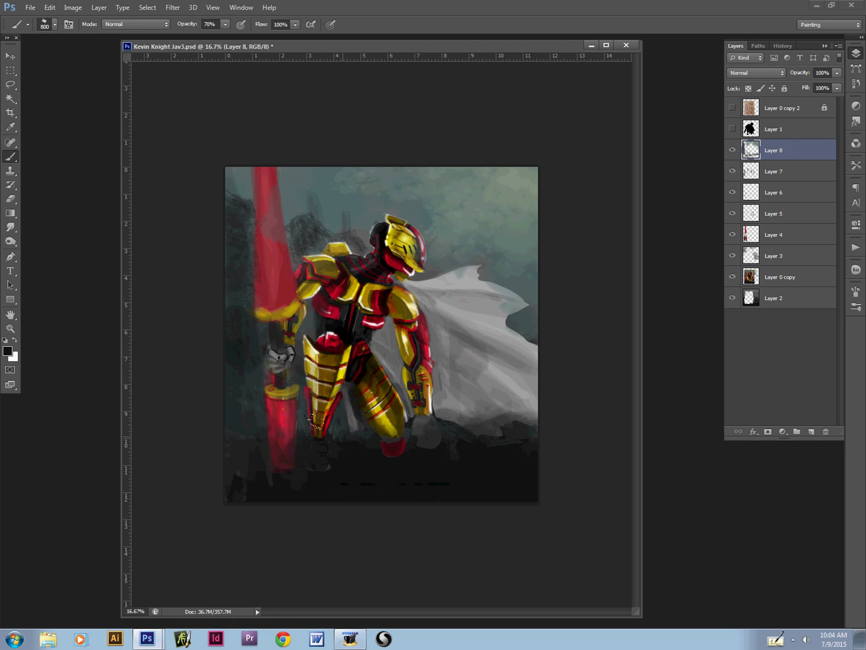
drag(258, 458, 239, 473)
key(bracketleft)
Step: Sample the lance's red and repaint the lance's lower end with a much smaller brush
alt+click(289, 424)
key(bracketleft)
key(bracketleft)
key(bracketleft)
key(bracketleft)
key(bracketleft)
key(bracketleft)
key(bracketleft)
key(bracketleft)
drag(288, 433, 286, 446)
Step: Paint red plating and a pale gold toe on the front foot with a brush of about 70 px
key(bracketright)
key(bracketright)
key(bracketright)
key(bracketright)
key(bracketleft)
key(bracketleft)
drag(328, 461, 317, 461)
key(bracketright)
key(bracketleft)
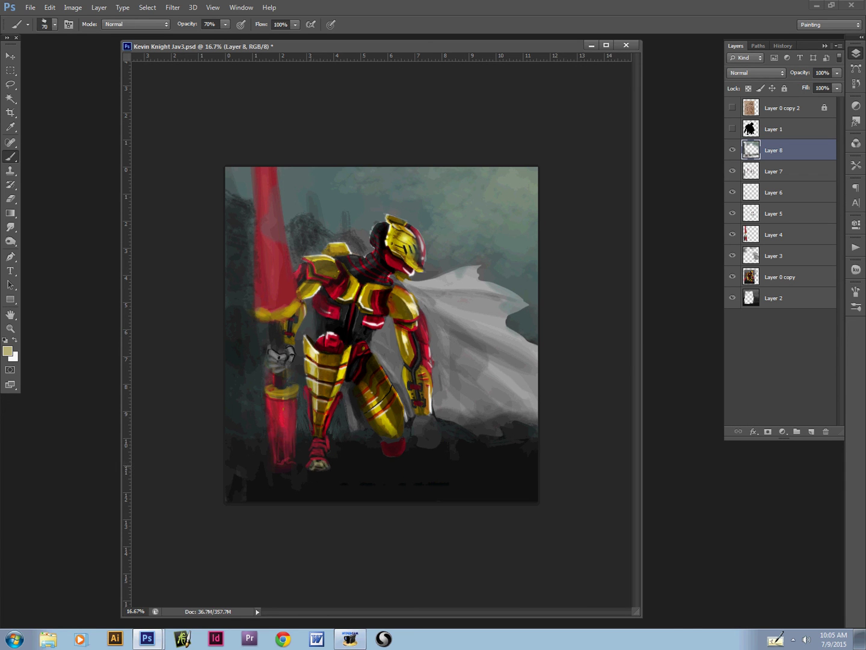
Step: Refine the front foot and ankle with highlights and red shading, using newly picked colours and tones sampled from the painting
click(7, 351)
click(445, 421)
click(656, 398)
alt+click(281, 294)
click(8, 350)
click(460, 403)
click(656, 397)
alt+click(307, 438)
key(shift+7)
key(bracketright)
alt+click(290, 437)
key(bracketright)
key(bracketright)
key(bracketright)
key(bracketright)
key(bracketright)
alt+click(316, 447)
key(bracketright)
Step: Copy the lassoed helmet from Layer 0 copy to a new layer and place that layer above Layer 8
key(l)
mouse_move(387, 209)
mouse_down()
mouse_move(388, 270)
mouse_move(435, 250)
mouse_move(379, 202)
mouse_up()
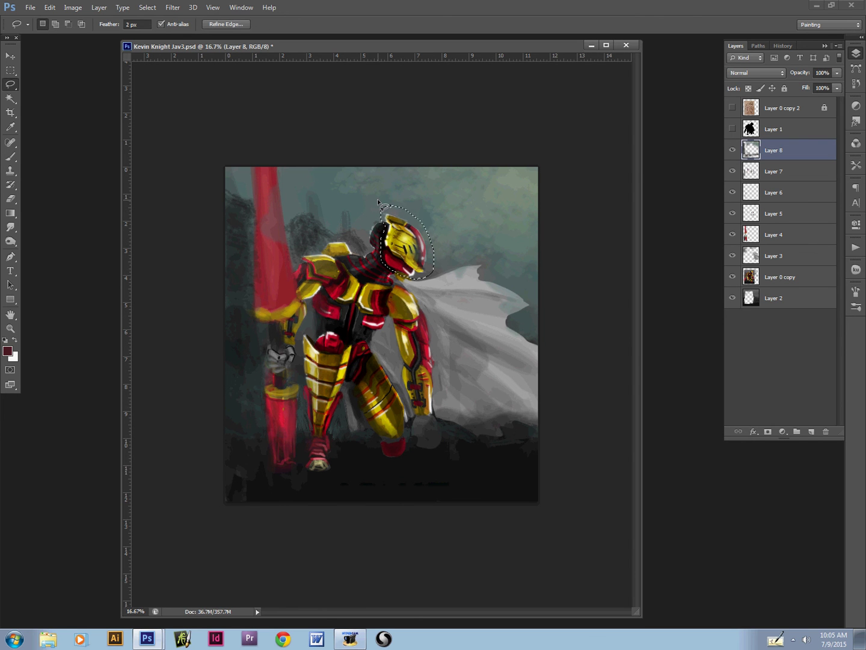
click(740, 282)
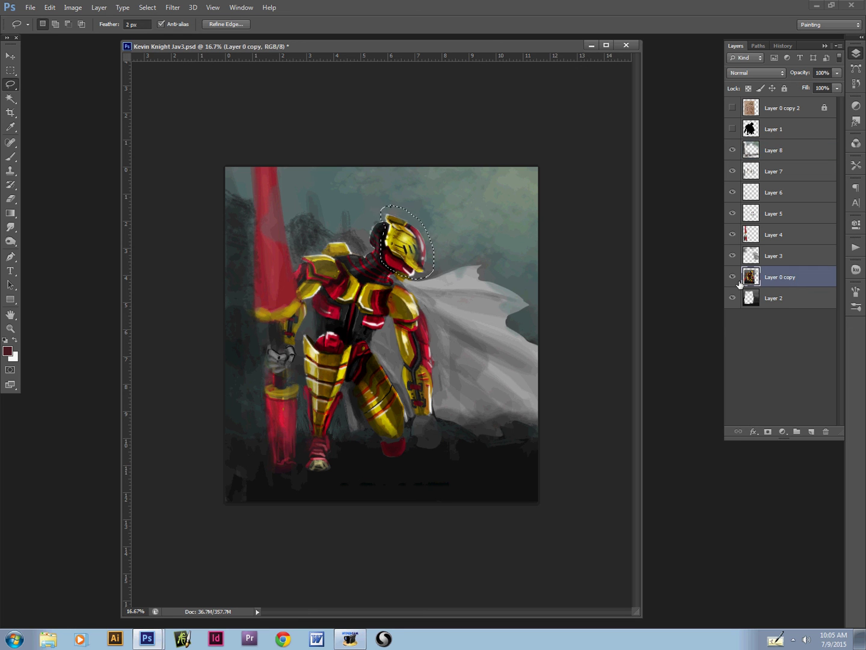
key(ctrl+j)
drag(740, 283, 758, 143)
Step: Move the helmet copy onto the dark ground below the cape and rotate it so it lies crest upward, facing the knight
key(v)
mouse_move(388, 230)
mouse_down()
mouse_move(280, 295)
mouse_move(414, 435)
mouse_move(475, 448)
mouse_up()
key(ctrl+t)
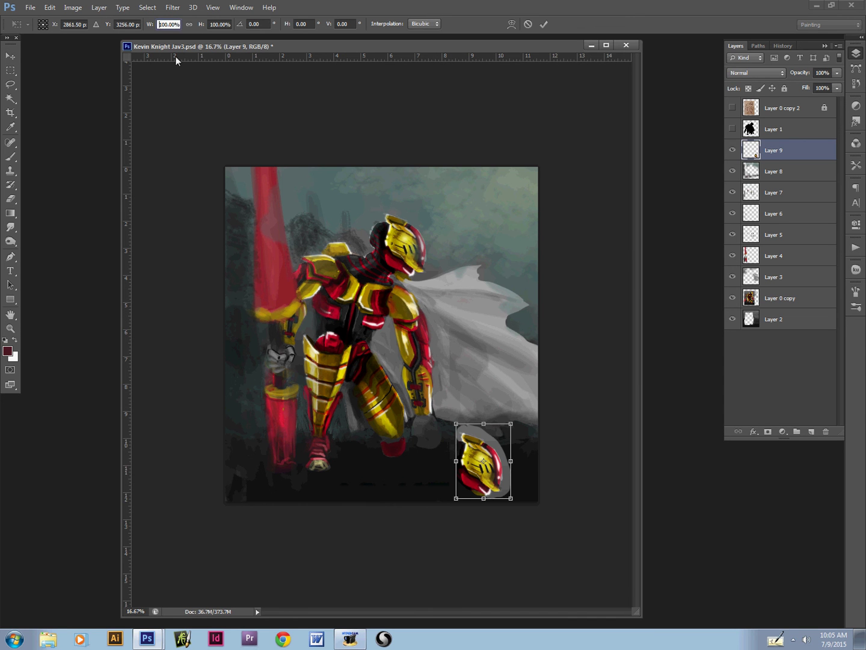
text(-)
drag(424, 430, 471, 389)
key(Return)
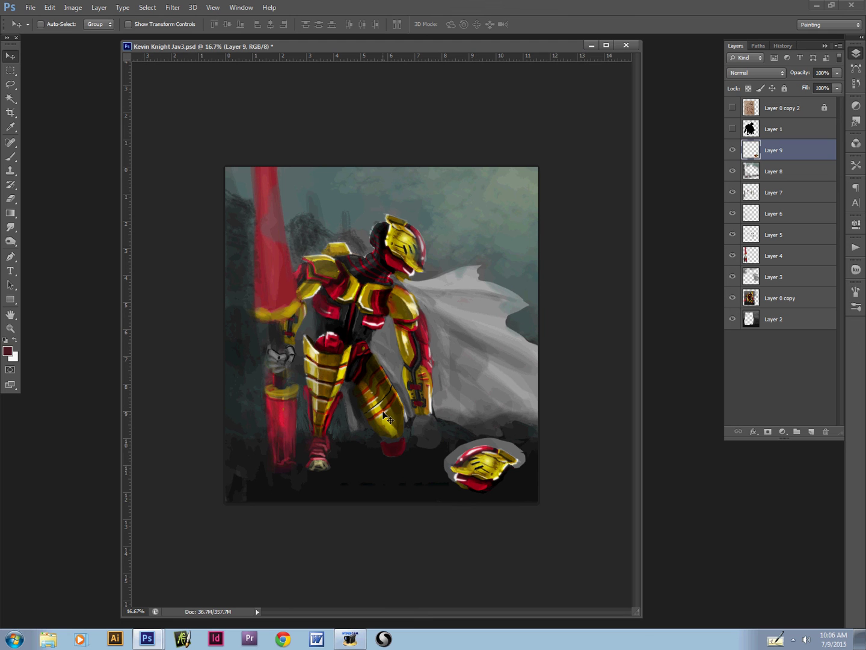
Step: Erase the grey fringe around the helmet copy at 100% opacity, enlarging the eraser to 150 px
key(e)
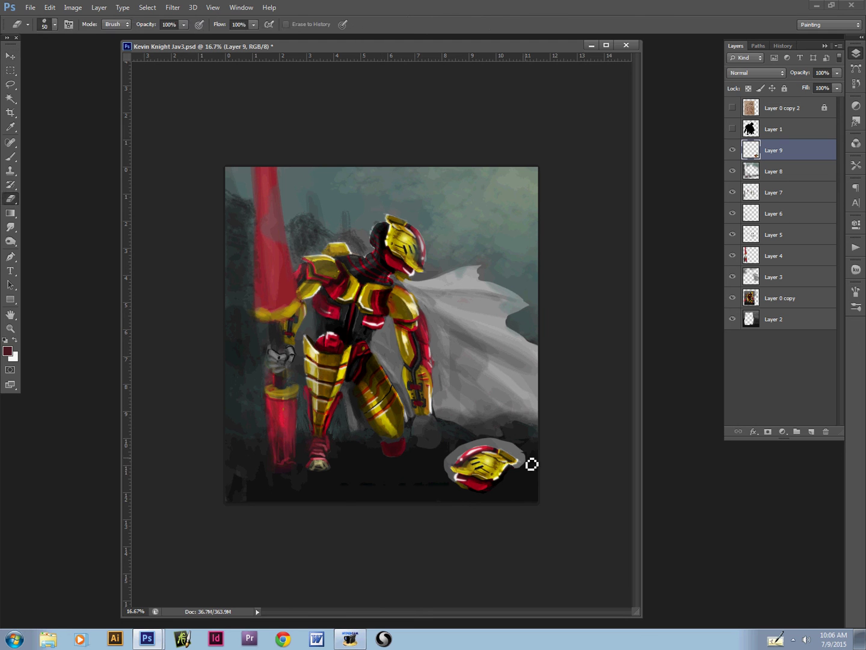
key(])
mouse_move(528, 464)
mouse_down()
mouse_move(511, 447)
mouse_move(525, 462)
mouse_move(502, 445)
mouse_move(463, 450)
mouse_move(494, 442)
mouse_move(457, 458)
mouse_move(465, 491)
mouse_up()
key(])
key(])
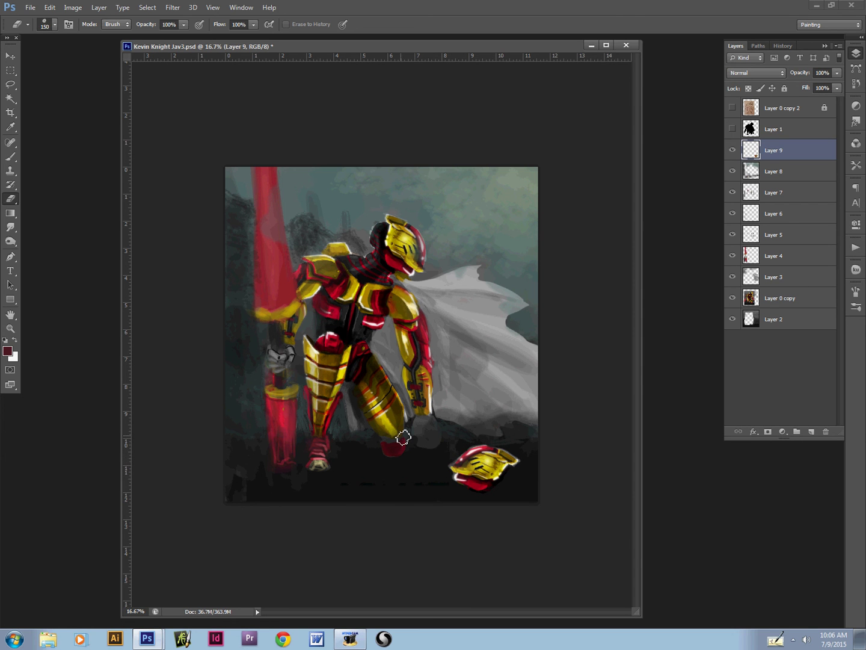
Step: Repaint the fallen helmet's red crest and gold front rim with sampled colours and a 60 px brush at 78% opacity
key(b)
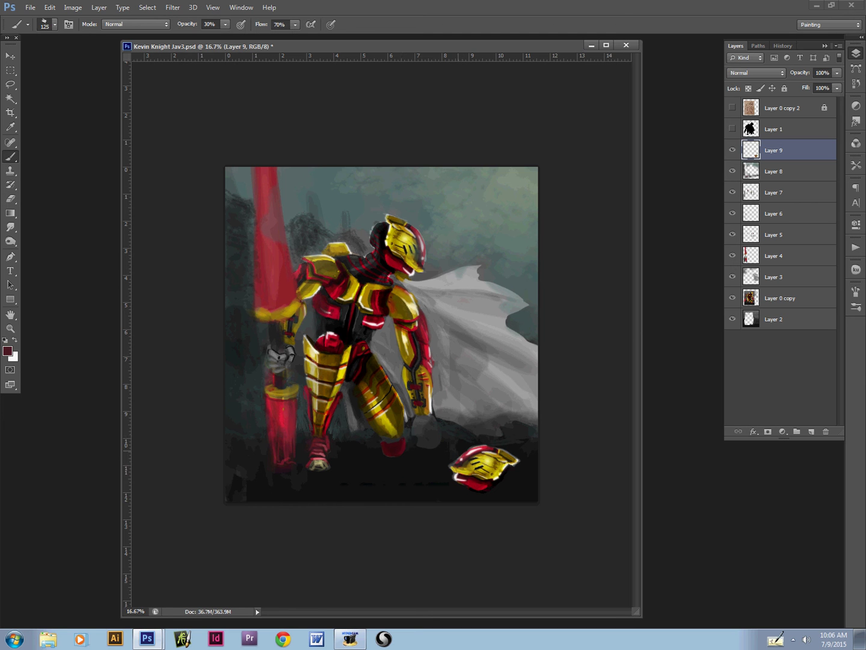
key(ctrl+plus)
key(bracketleft)
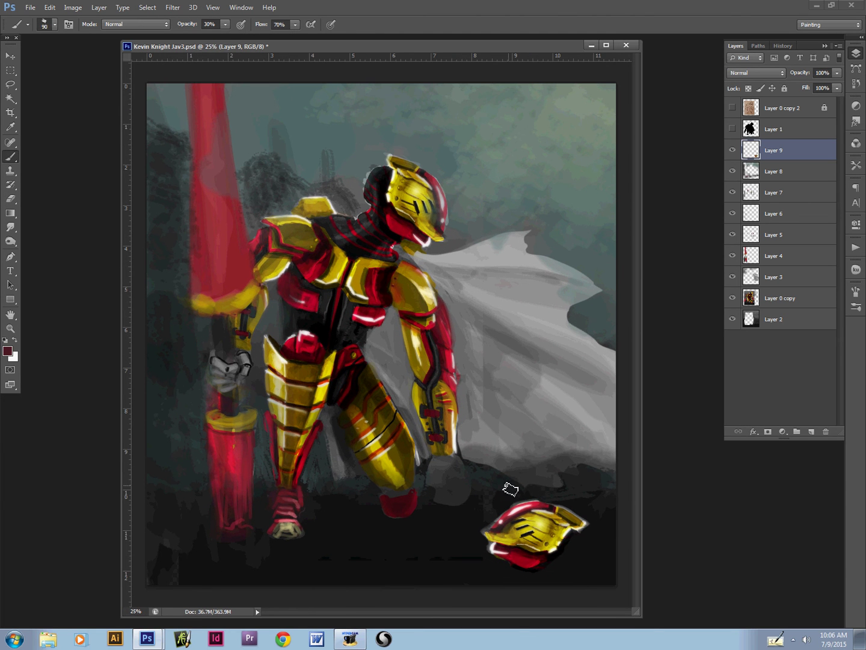
alt+click(539, 498)
key(bracketleft)
key(bracketleft)
key(shift+0)
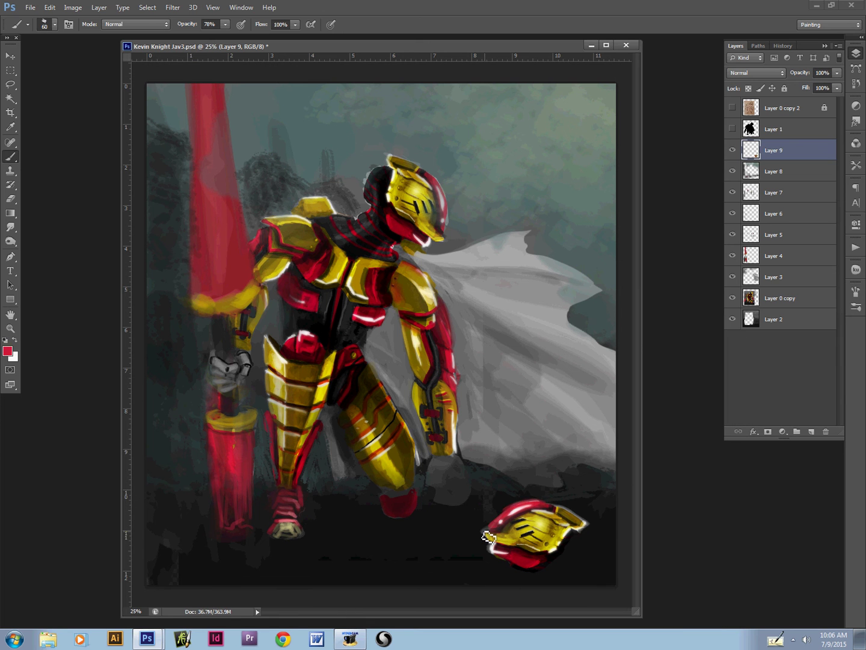
alt+click(493, 533)
mouse_move(523, 506)
mouse_down()
mouse_move(489, 519)
mouse_move(486, 532)
mouse_move(534, 504)
mouse_move(489, 529)
mouse_up()
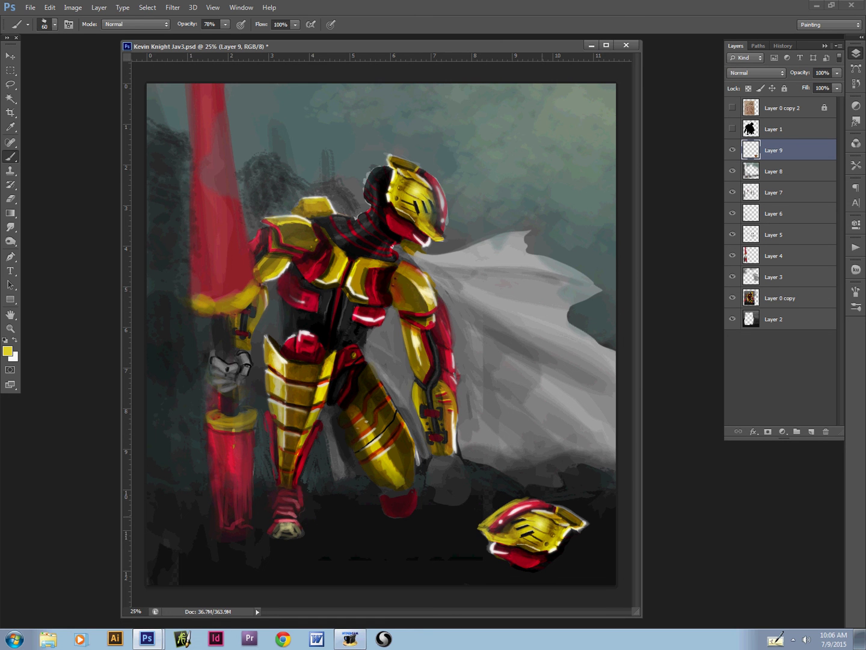
alt+click(492, 527)
drag(506, 522, 532, 507)
key(alt)
Step: Select the fallen helmet and warp it, pulling in its rear tip and reshaping the lower corners
key(l)
click(573, 504)
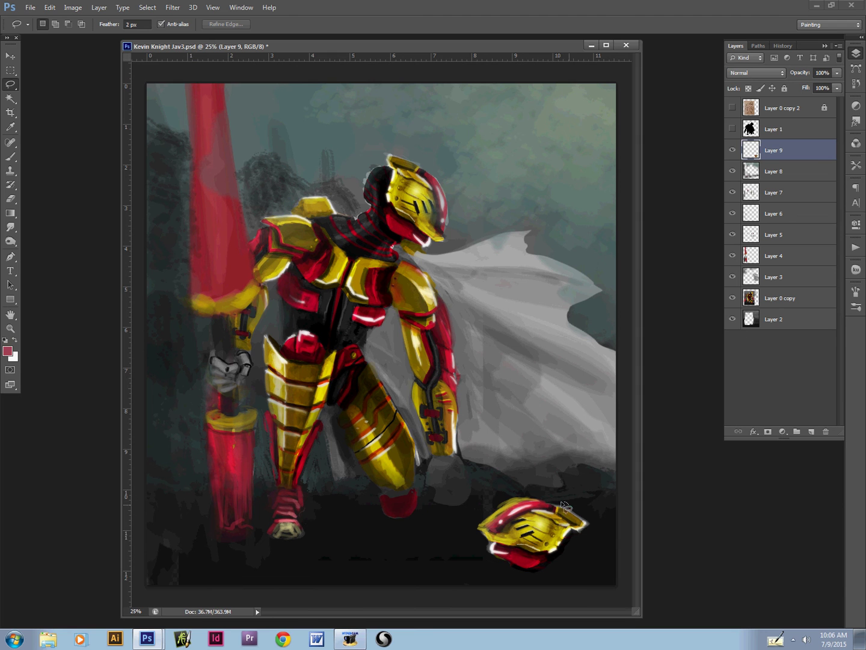
mouse_move(565, 506)
mouse_down()
mouse_move(510, 506)
mouse_move(466, 539)
mouse_move(552, 574)
mouse_move(610, 531)
mouse_move(571, 498)
mouse_up()
key(ctrl+t)
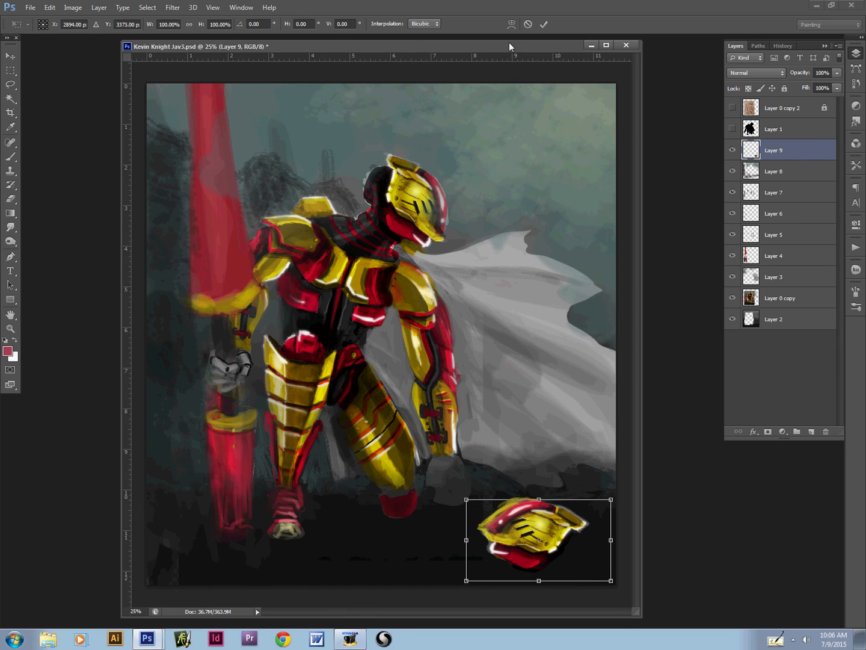
click(512, 24)
drag(592, 539, 588, 496)
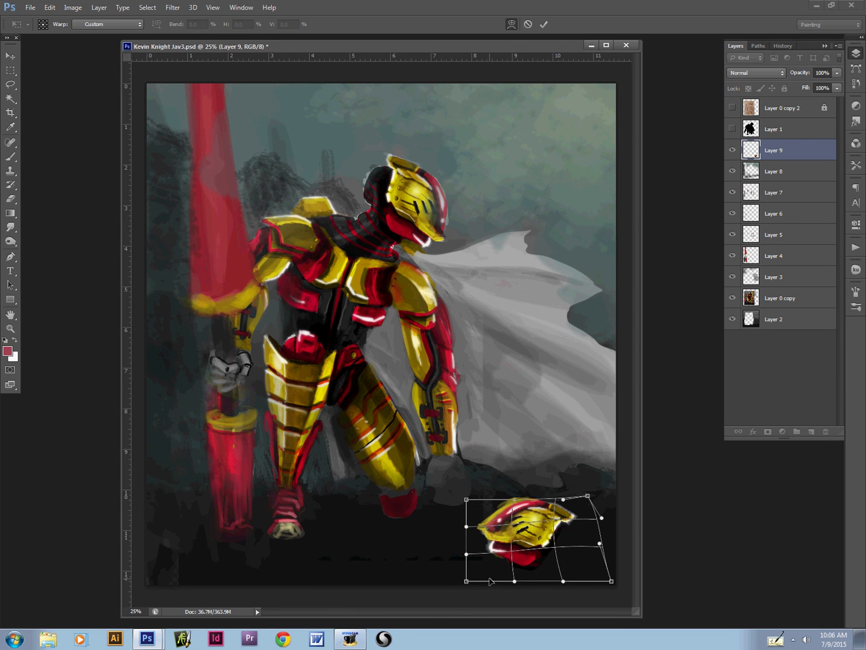
drag(490, 581, 458, 570)
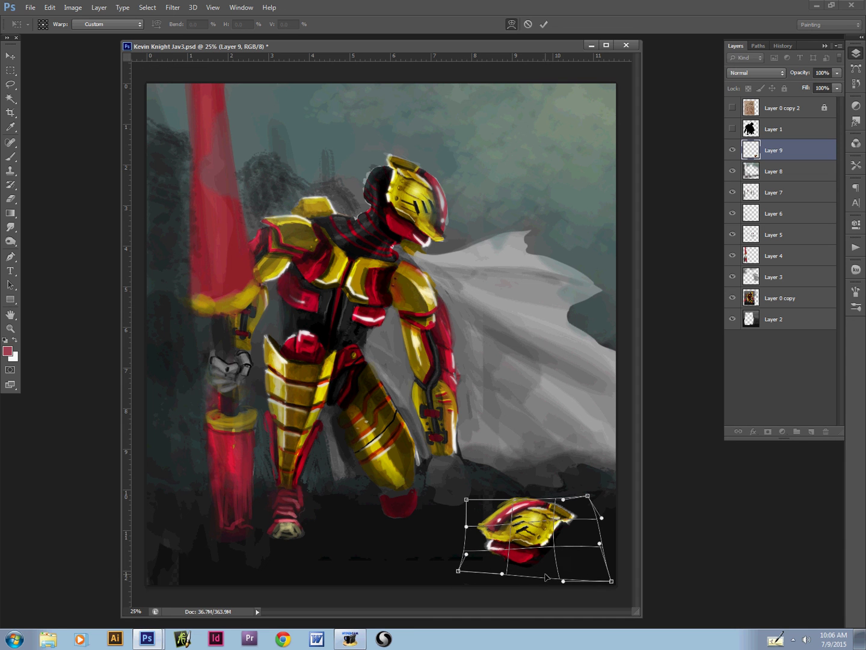
drag(611, 582, 597, 576)
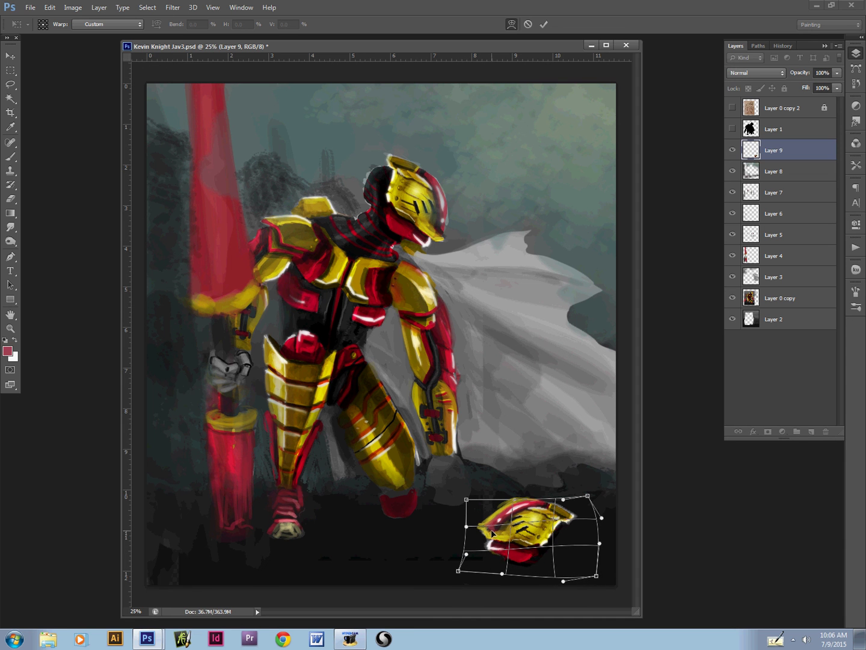
key(Return)
Step: Extend the fallen helmet's gold front rim and reshape its rear edge with a 45 to 50 px Luminosity brush at 80% opacity
key(l)
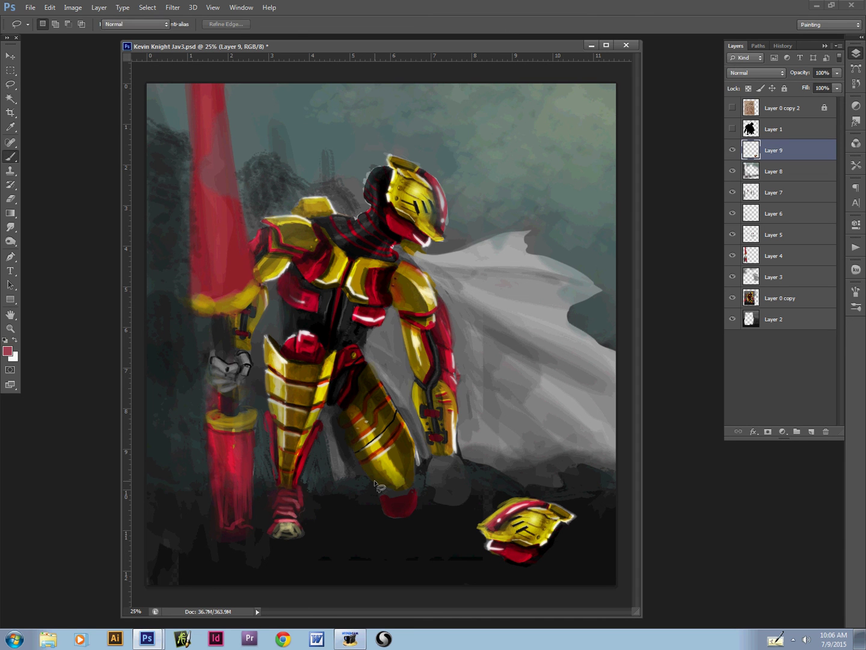
key(b)
alt+click(500, 534)
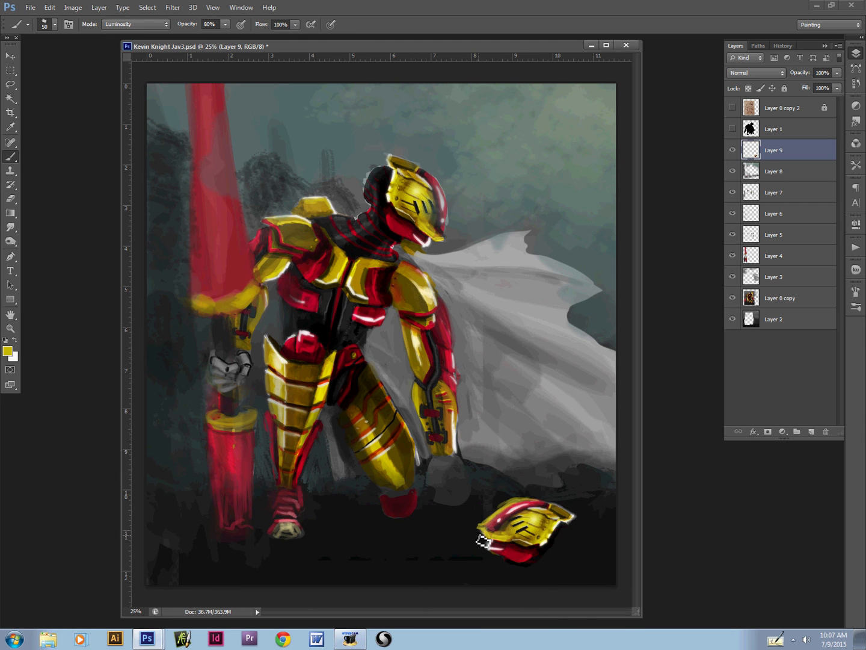
key(bracketleft)
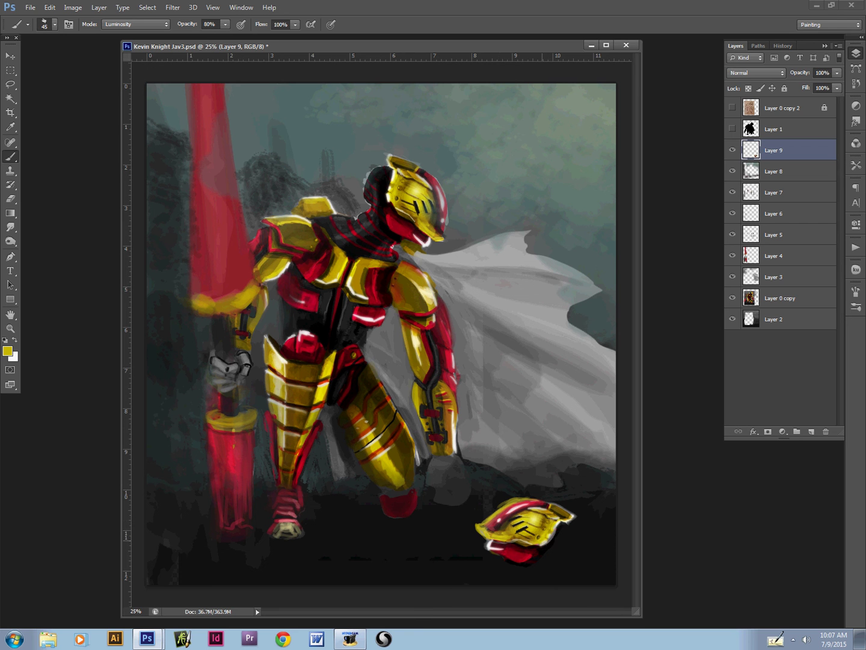
drag(559, 527, 548, 545)
alt+click(550, 534)
alt+click(563, 515)
drag(564, 515, 573, 522)
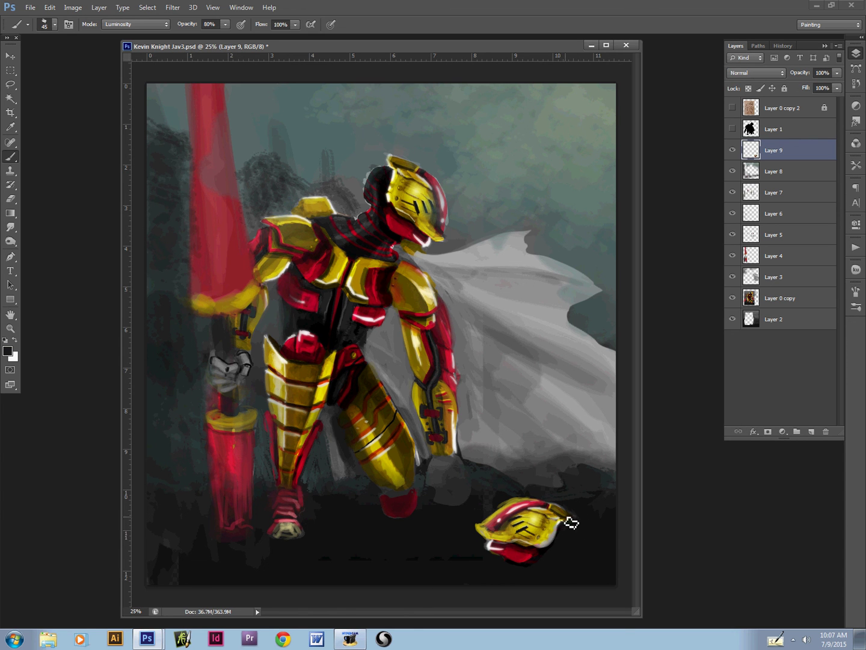
Step: Repaint the fallen helmet's red jaw piece with sampled colours and return the brush to Normal mode
alt+click(512, 548)
alt+click(491, 547)
key(bracketleft)
drag(481, 540, 492, 548)
alt+click(504, 549)
key(bracketright)
key(bracketright)
drag(488, 545, 503, 554)
click(137, 25)
click(121, 33)
key(bracketright)
key(bracketleft)
Step: Reduce the fallen helmet's saturation to -41 with Hue/Saturation
key(ctrl+u)
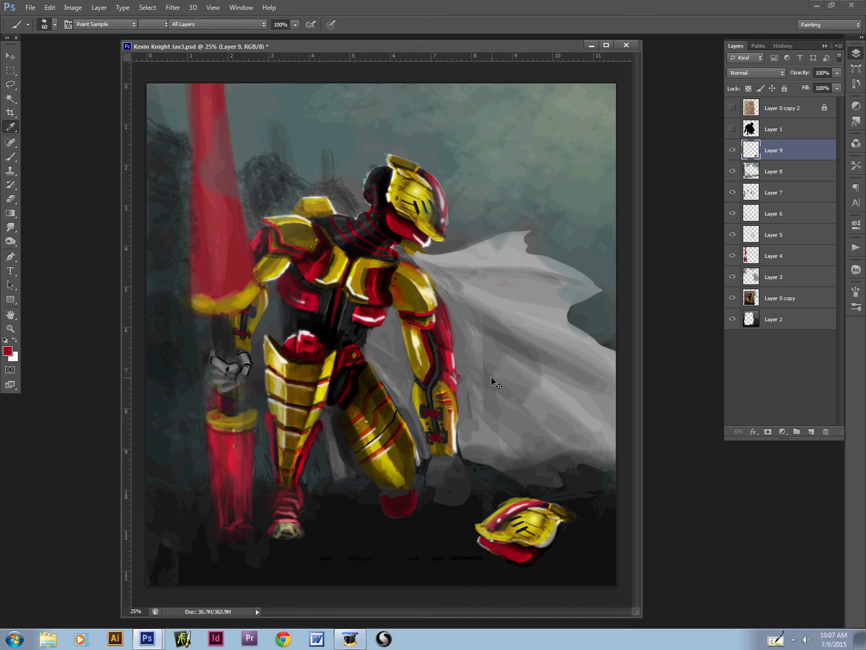
drag(453, 361, 287, 187)
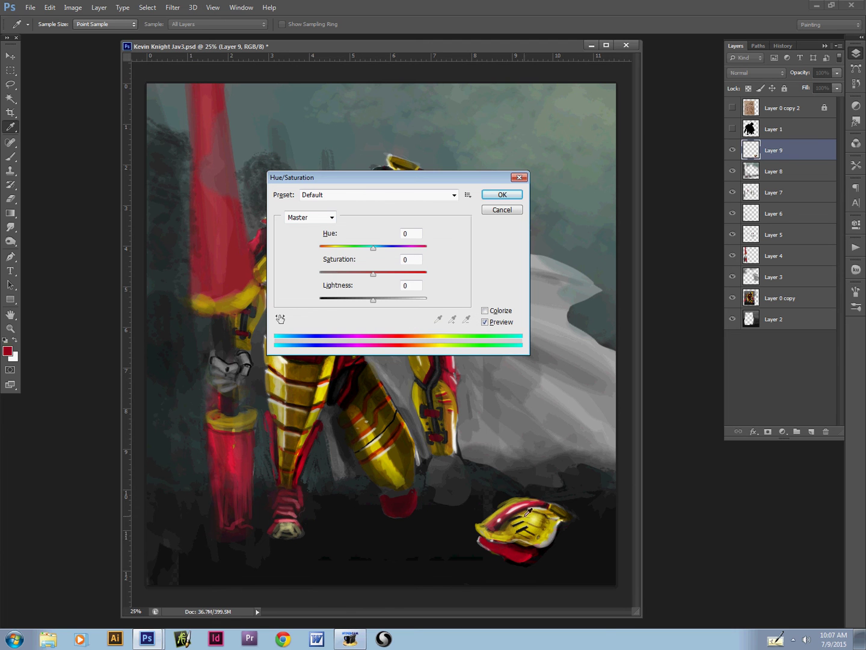
mouse_move(373, 273)
mouse_down()
mouse_move(355, 277)
mouse_move(375, 251)
mouse_up()
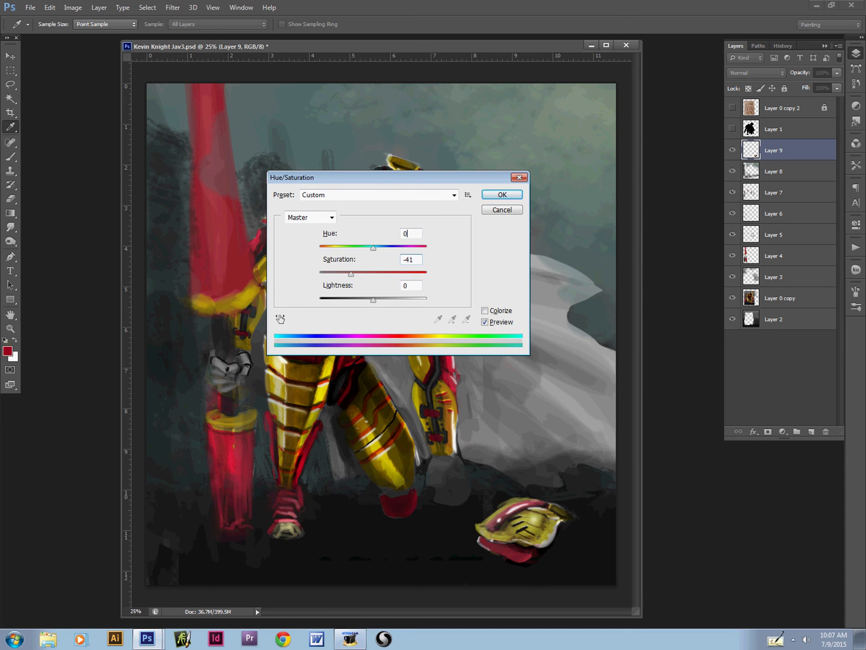
key(Return)
key(b)
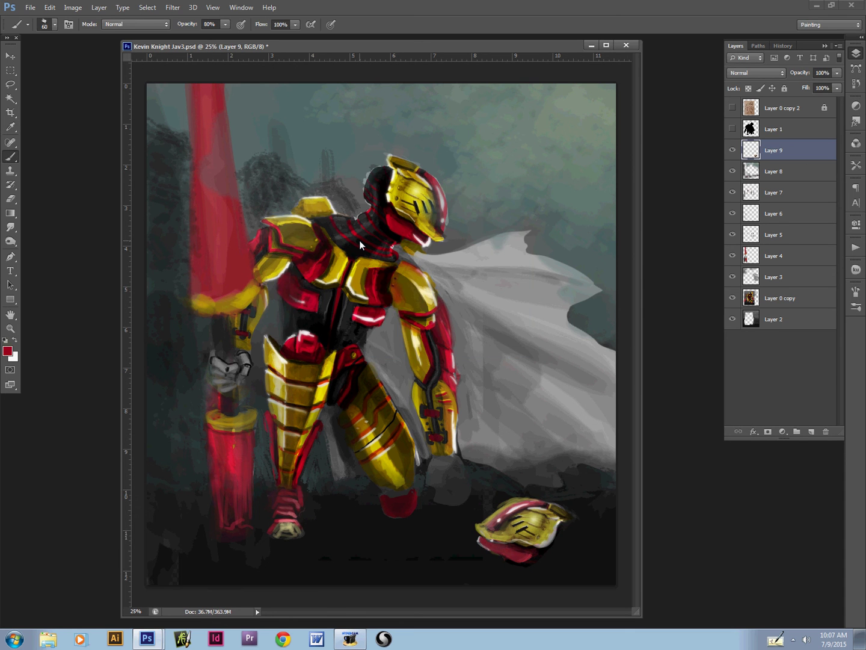
Step: Darken the fallen helmet with Levels by raising the black input level
key(ctrl+l)
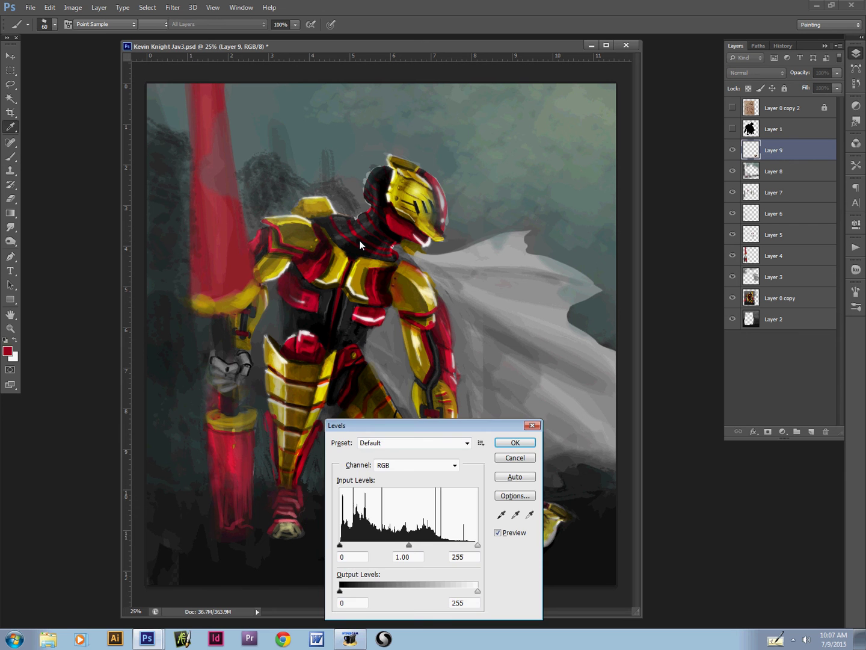
drag(365, 426, 272, 250)
drag(333, 365, 354, 364)
key(Return)
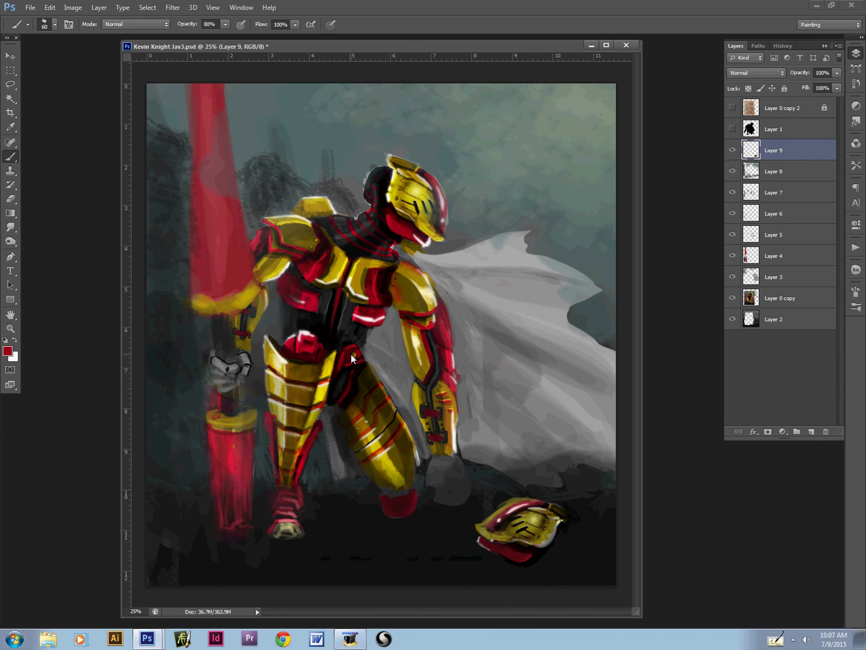
Step: Add a new layer above the helmet copy and shade the helmet's underside and rear in black at 78% opacity, 70 to 125 px
click(813, 432)
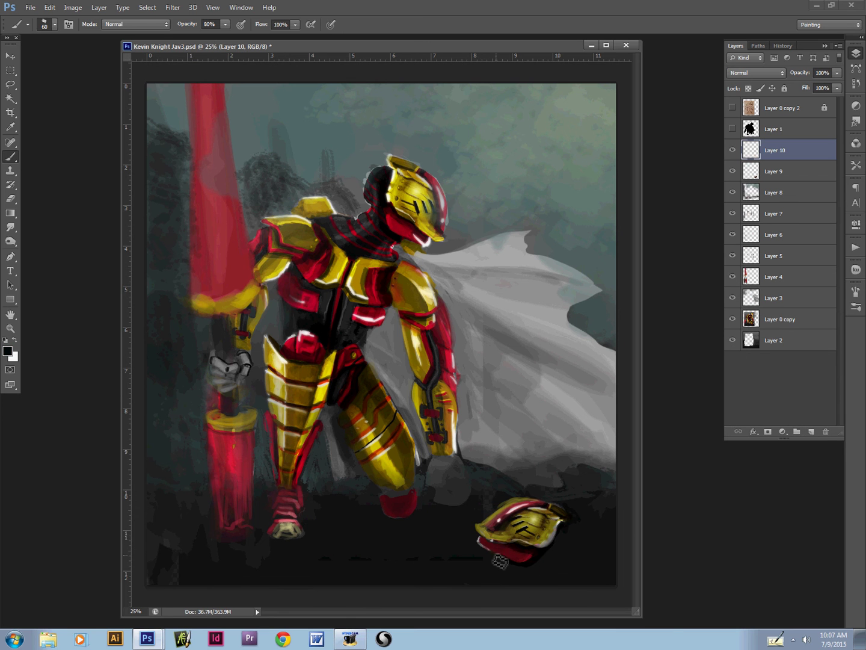
key(7)
key(8)
key(bracketright)
drag(491, 510, 497, 550)
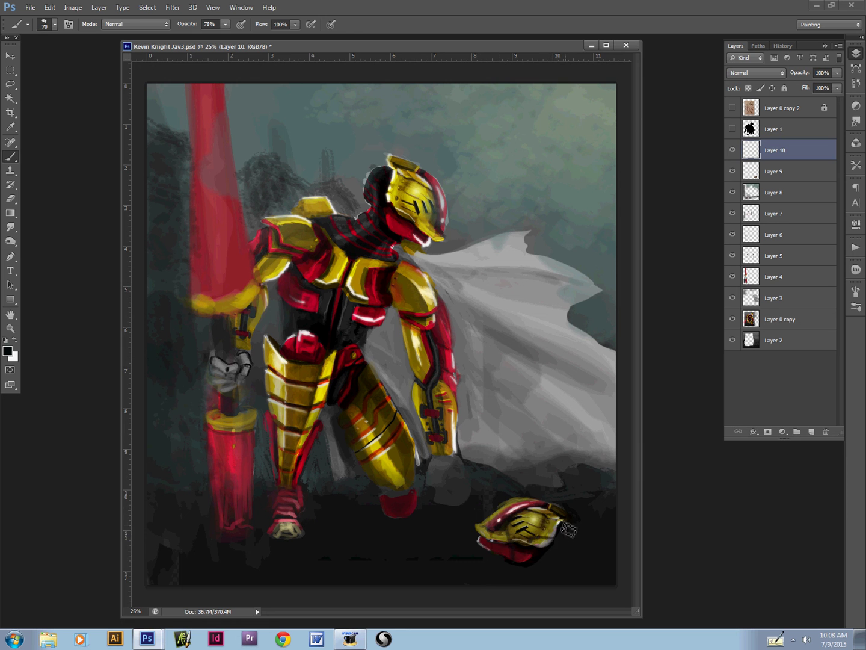
key(bracketright)
key(bracketright)
key(bracketright)
mouse_move(559, 534)
mouse_down()
mouse_move(541, 539)
mouse_move(527, 563)
mouse_up()
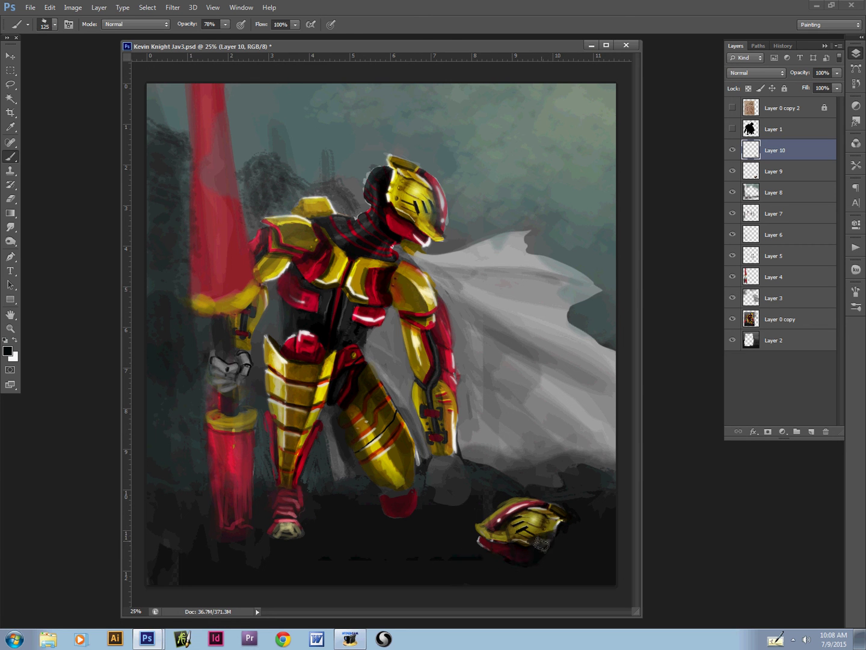
Step: Paint a thin dark vertical spike at the cape's hem behind the fallen helmet with a 100 px brush, then reduce the brush to 50 px
key(bracketleft)
drag(520, 444, 518, 480)
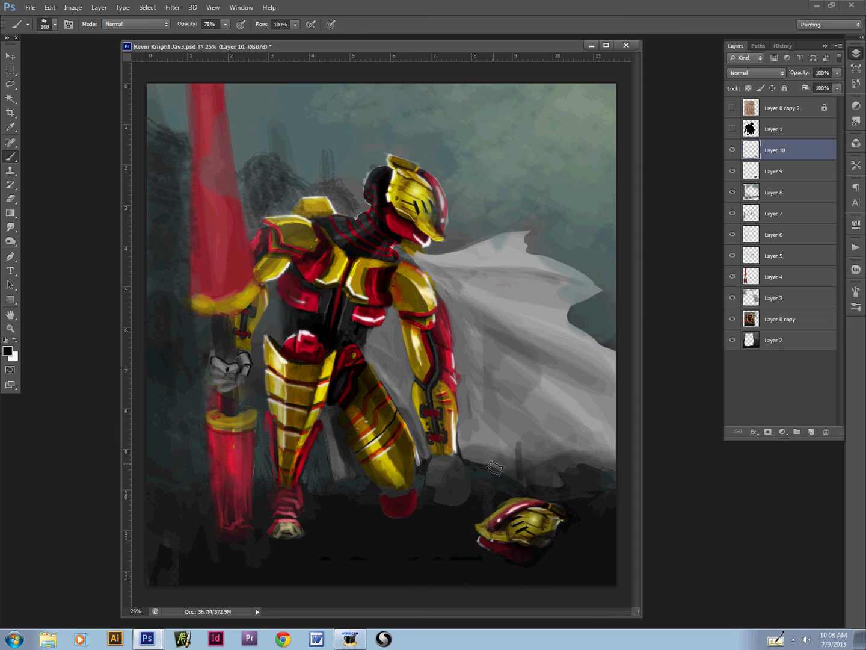
key(bracketleft)
key(bracketleft)
key(bracketleft)
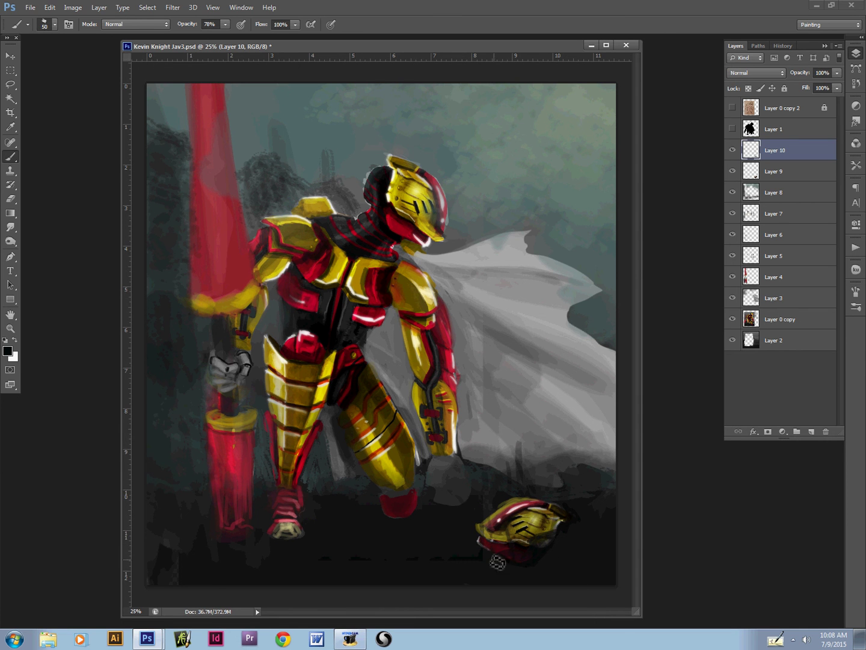
key(bracketleft)
Step: Choose a speckled brush tip, pick a dark muted brown and dab texture onto the fallen helmet's side at 30% opacity, up to 200 px
right_click(470, 457)
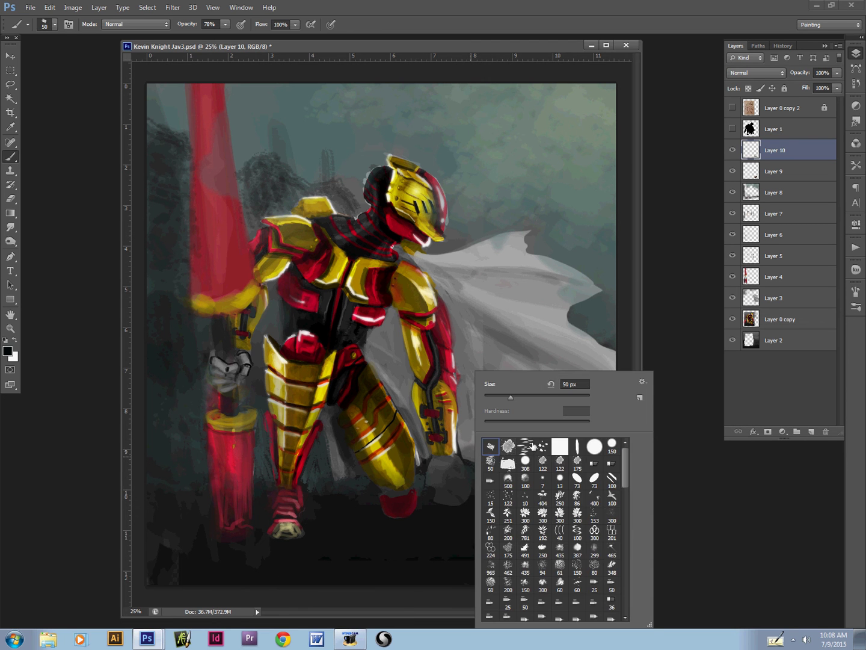
click(355, 72)
key(n)
drag(427, 457, 447, 501)
key(Return)
key(bracketright)
key(bracketright)
key(bracketright)
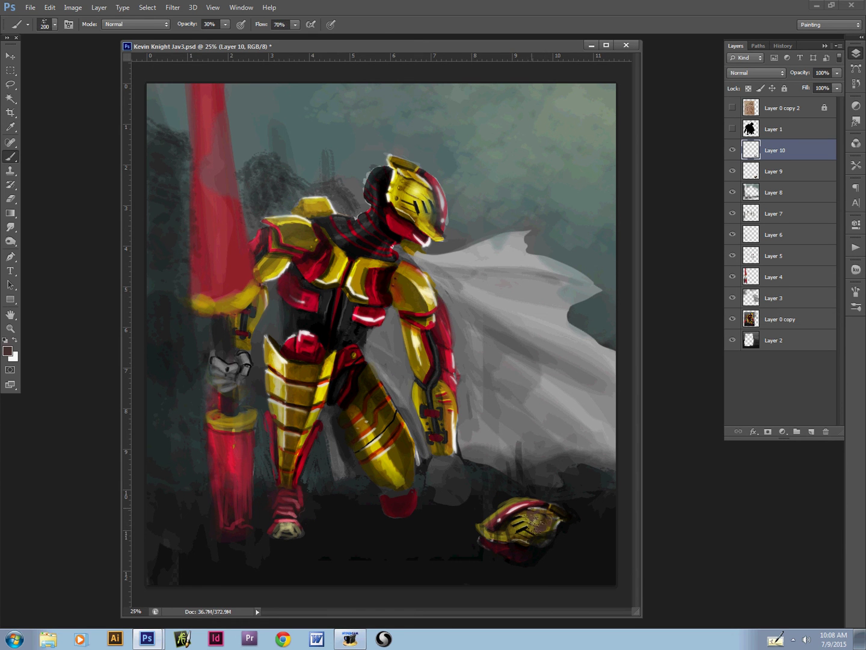
Step: Set the foreground colour to dark brown 251414, shade the fallen helmet's front with the speckled brush at 250 px, and switch back to the textured tip
key(n)
click(461, 522)
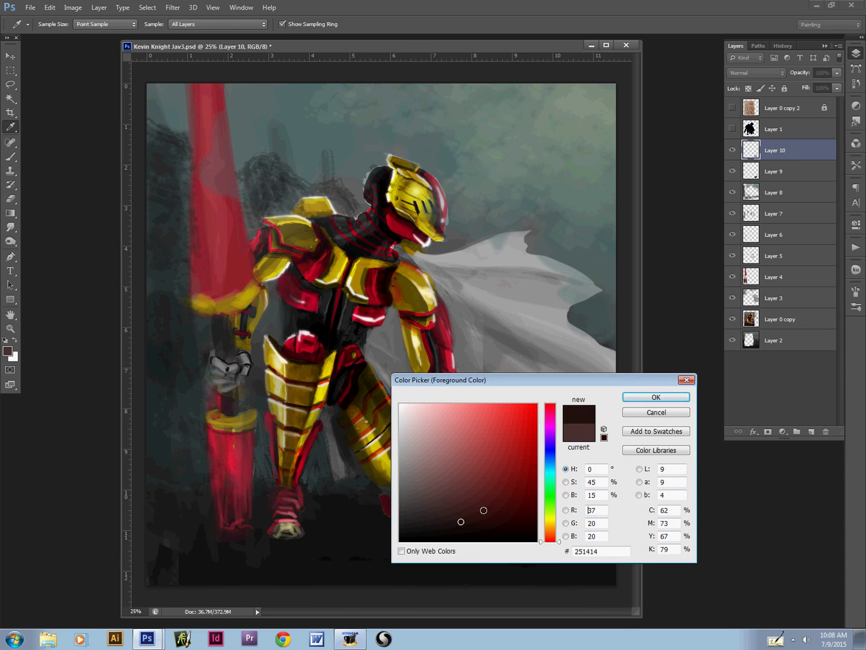
key(Return)
key(bracketright)
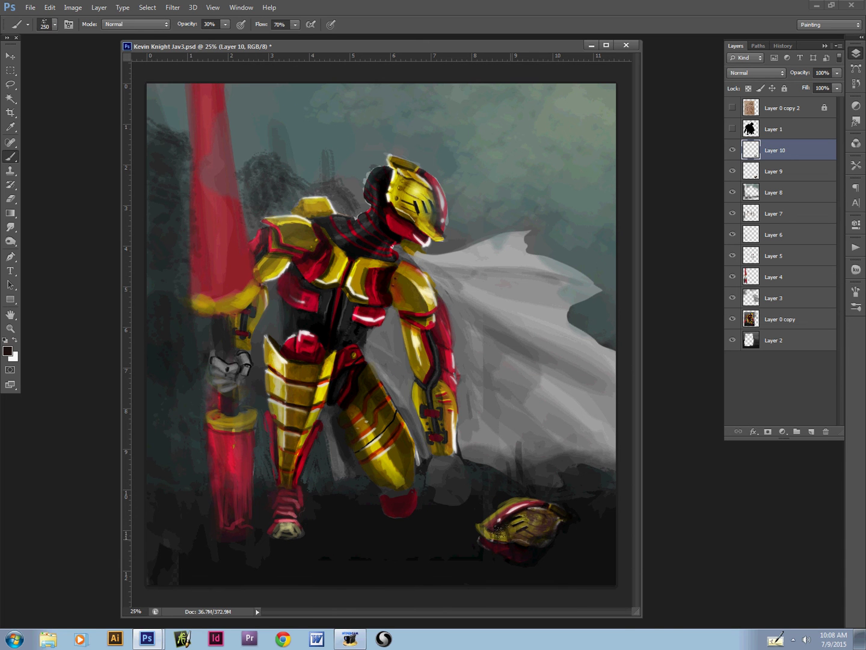
mouse_move(498, 532)
mouse_down()
mouse_move(515, 526)
mouse_move(516, 503)
mouse_up()
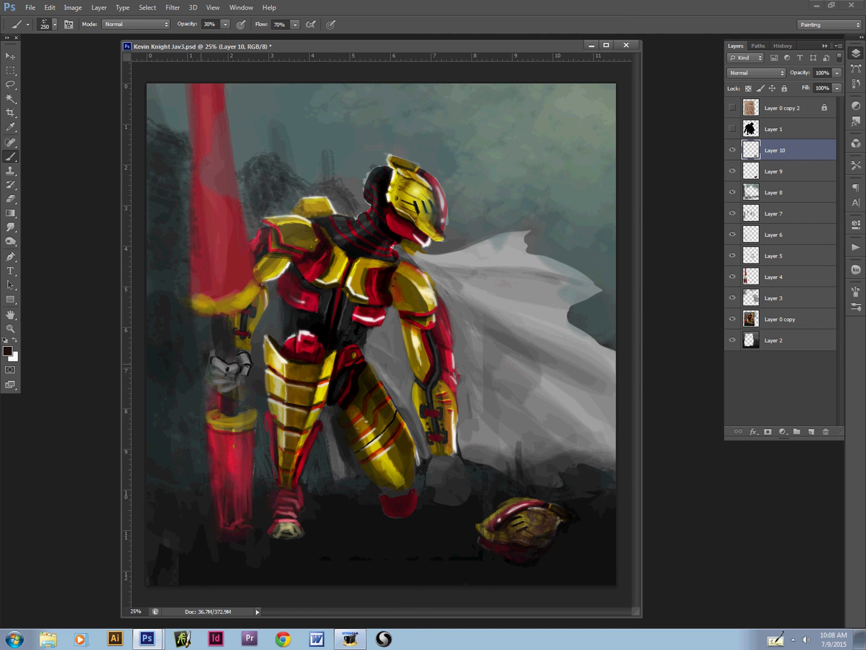
right_click(201, 365)
click(224, 442)
drag(177, 41, 176, 43)
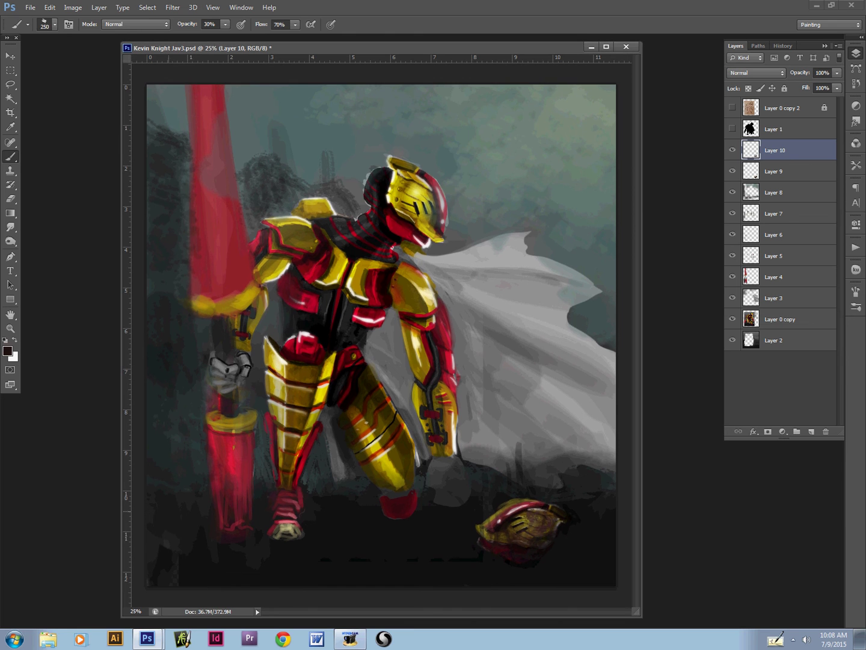
Step: Lasso a sloping, jagged-edged rock mound in the canvas's lower-left corner, below the lance
key(l)
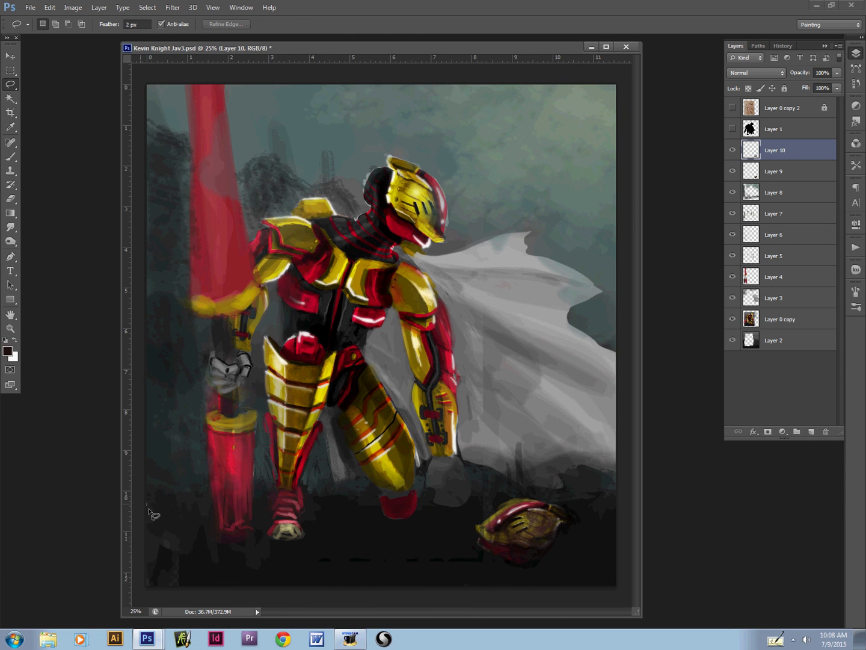
mouse_move(149, 509)
mouse_down()
mouse_move(260, 566)
mouse_move(215, 576)
mouse_move(139, 565)
mouse_move(148, 509)
mouse_up()
key(shift)
mouse_move(261, 564)
mouse_down()
mouse_move(273, 595)
mouse_move(259, 564)
mouse_move(265, 581)
mouse_move(222, 561)
mouse_move(229, 577)
mouse_up()
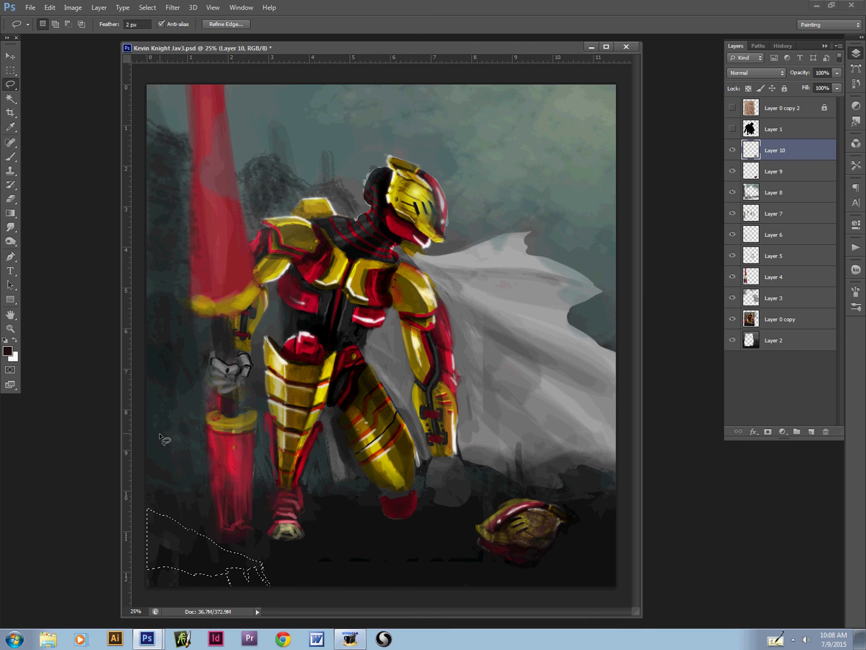
Step: Sample the dark ground inside the mound selection and change the foreground colour to olive grey 4f514c
key(i)
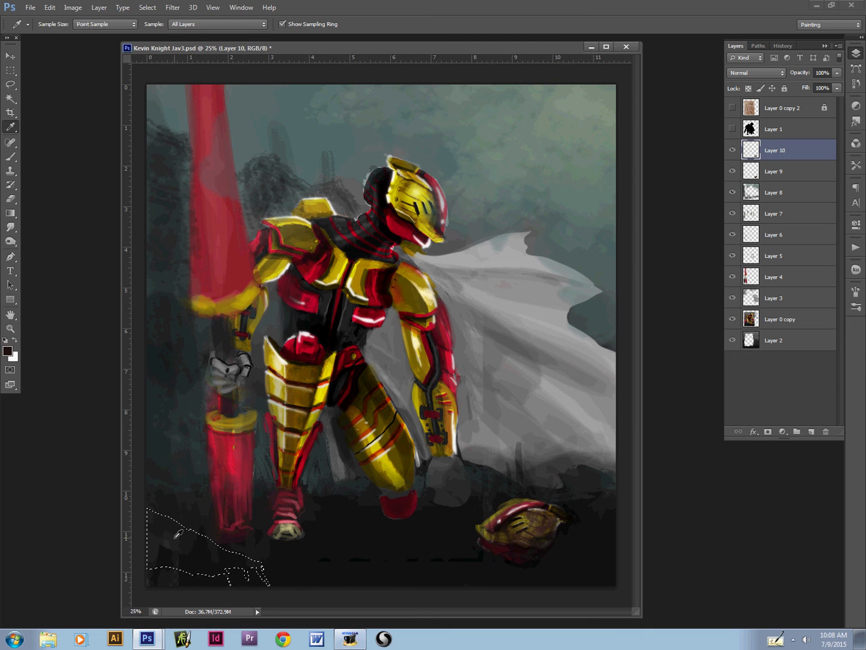
click(194, 537)
key(n)
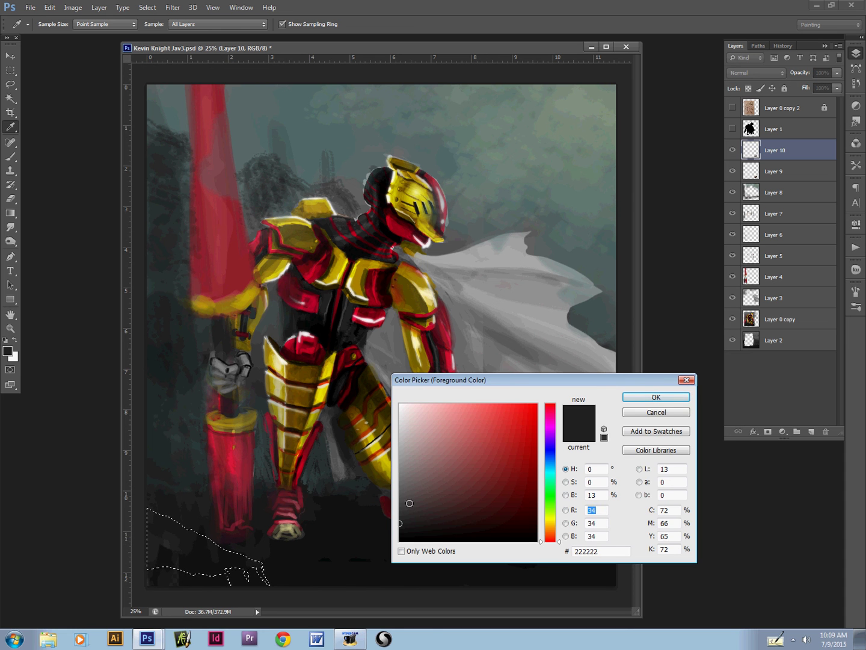
drag(408, 501, 409, 497)
click(555, 483)
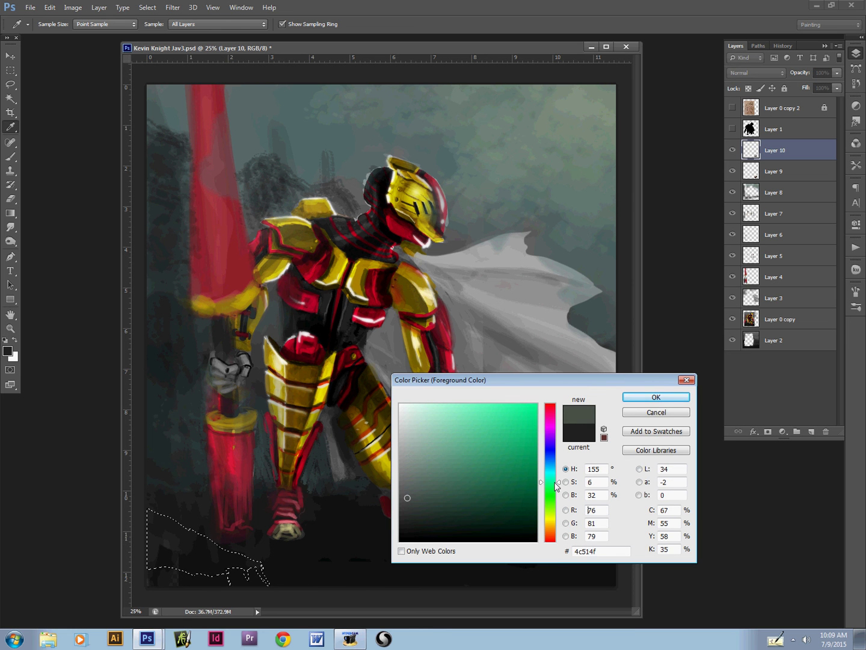
drag(555, 486, 554, 512)
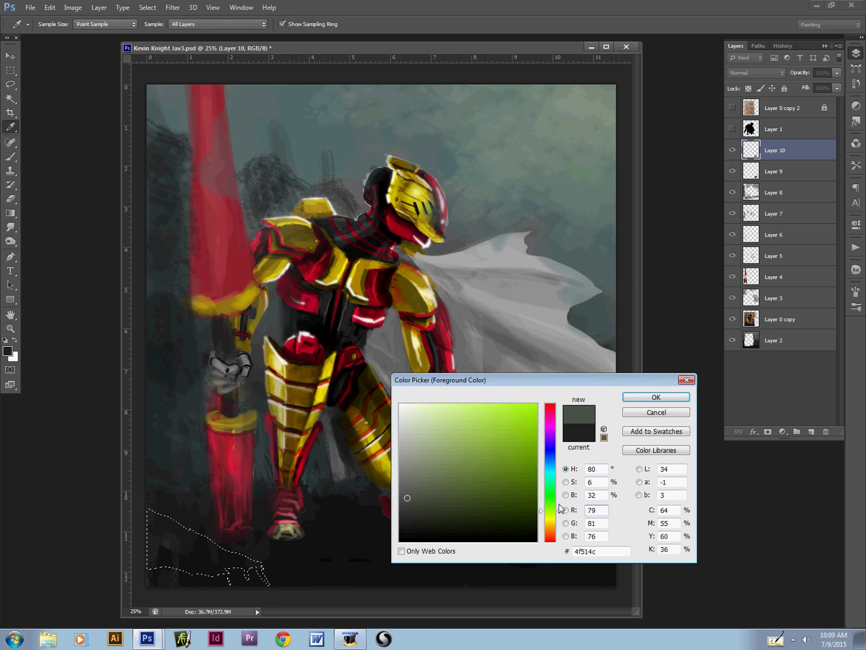
key(Return)
Step: Build up the selected mound with several grey radial gradients at 20% opacity
key(g)
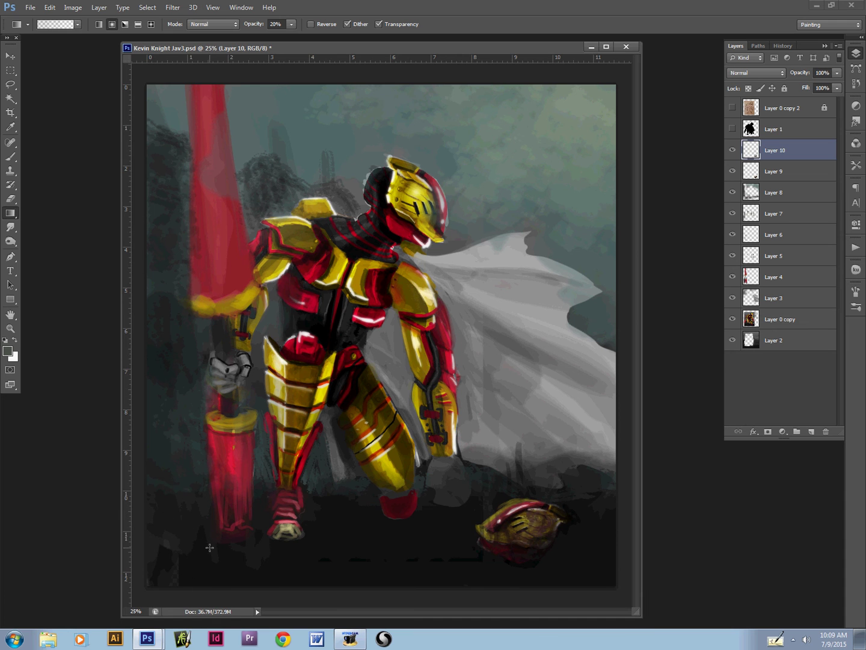
drag(214, 527, 207, 574)
drag(209, 534, 157, 573)
drag(268, 565, 189, 577)
drag(222, 527, 191, 550)
right_click(193, 514)
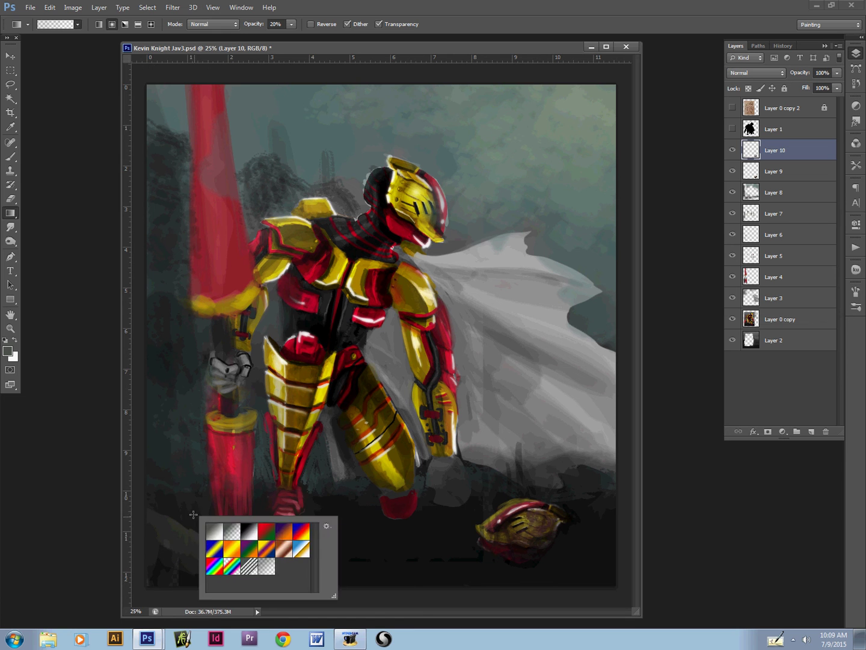
key(Escape)
Step: Stipple grainy texture over the mound in the lower-left corner with a 150 px spatter brush at 80% opacity and 100% flow
key(b)
right_click(193, 489)
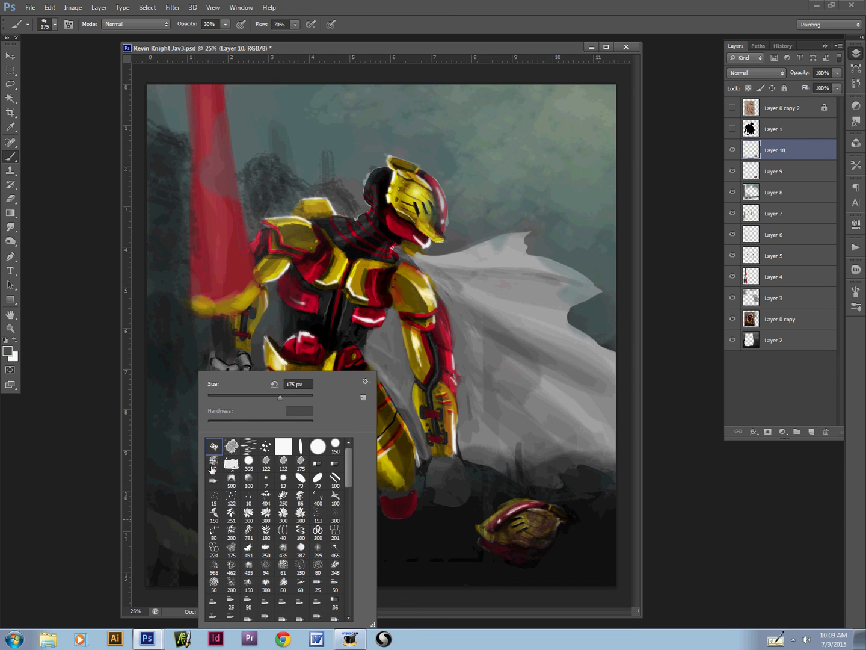
double_click(212, 466)
key(bracketright)
key(bracketright)
key(bracketright)
key(bracketright)
key(bracketright)
key(bracketright)
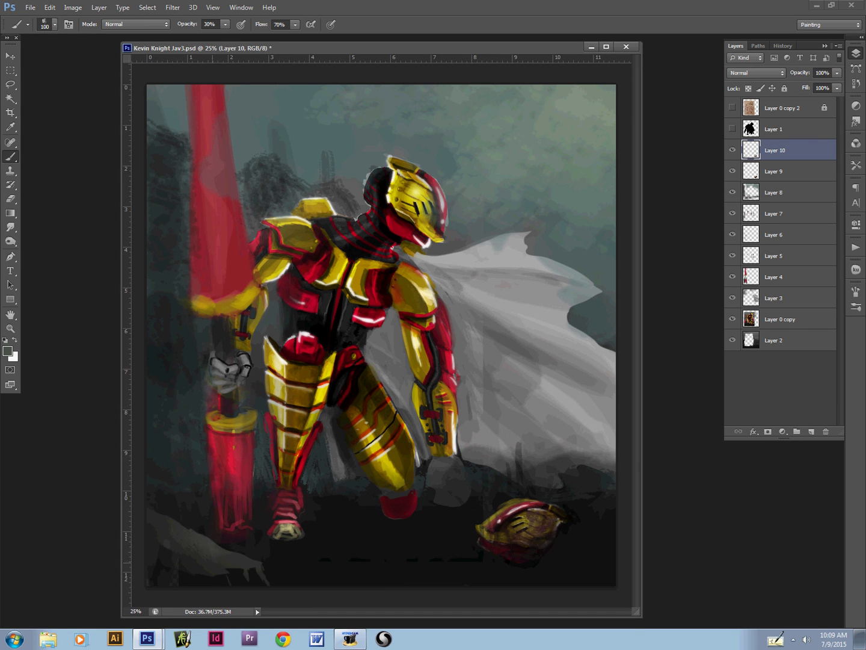
key(bracketleft)
key(bracketleft)
key(period)
drag(164, 544, 147, 536)
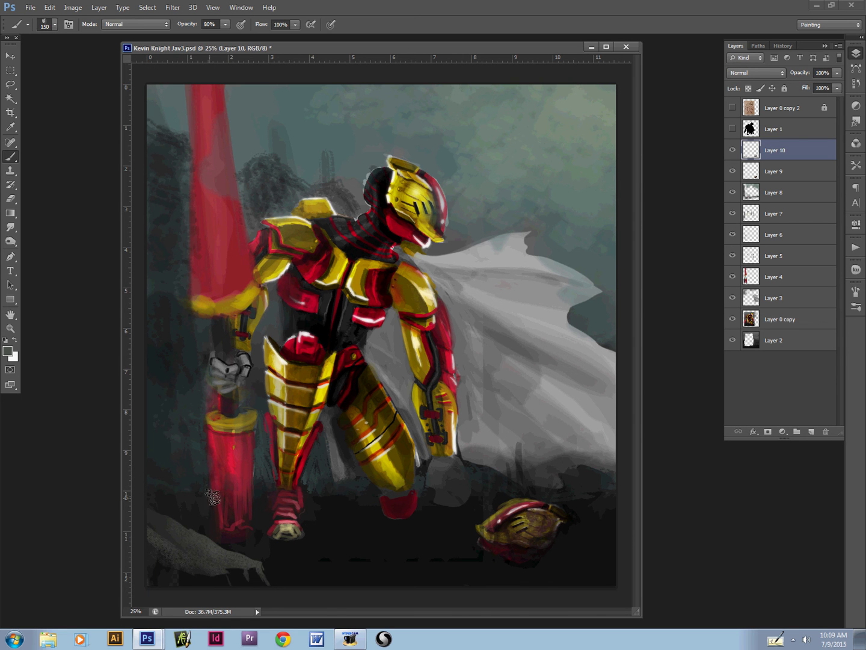
Step: Paint flat dark grey stones on the ground between the front foot and the fallen helmet with the textured brush, 125 to 175 px
right_click(197, 515)
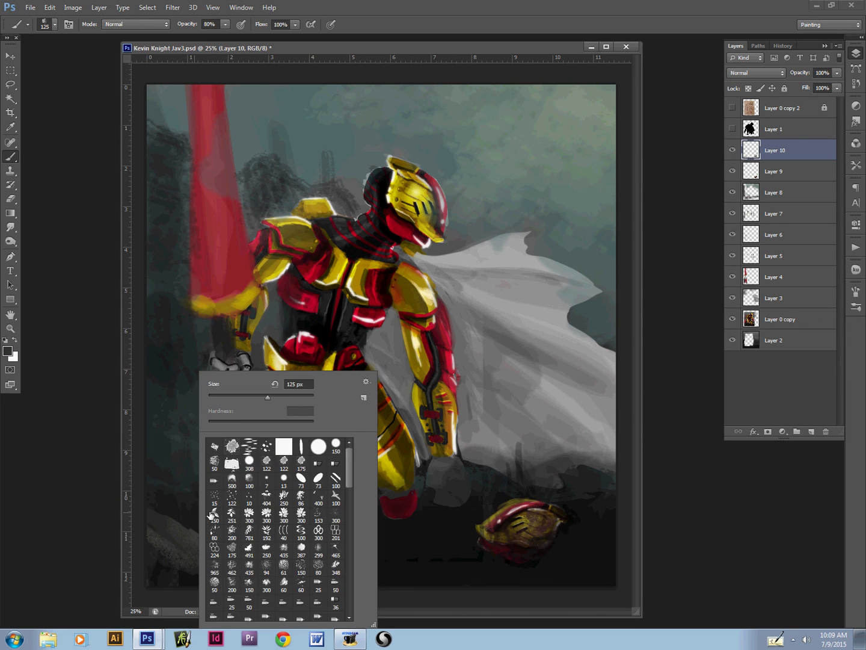
click(215, 447)
click(181, 504)
key(bracketright)
key(bracketright)
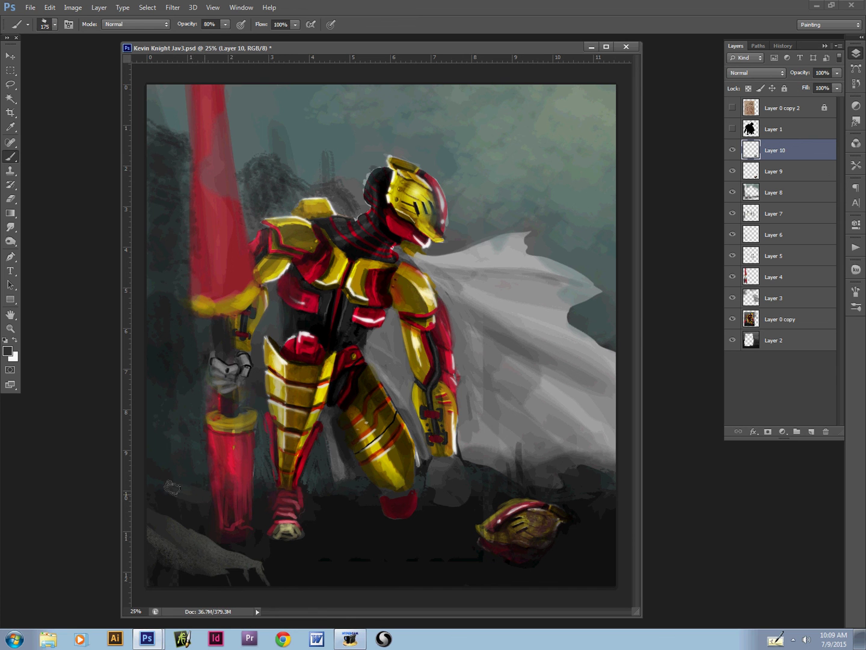
key(bracketleft)
key(bracketleft)
mouse_move(354, 567)
mouse_down()
mouse_move(335, 559)
mouse_move(368, 564)
mouse_up()
key(bracketright)
drag(346, 520, 376, 529)
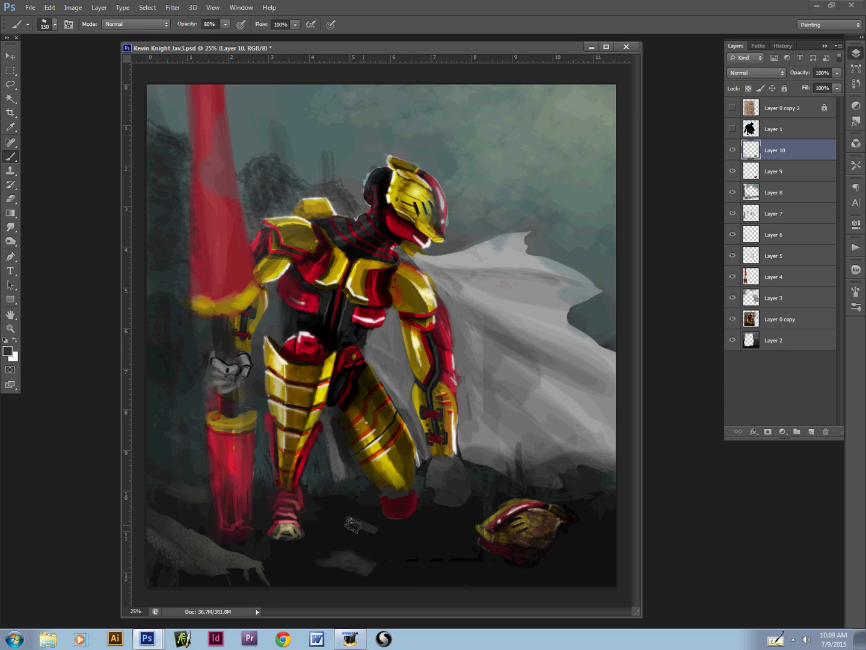
key(bracketright)
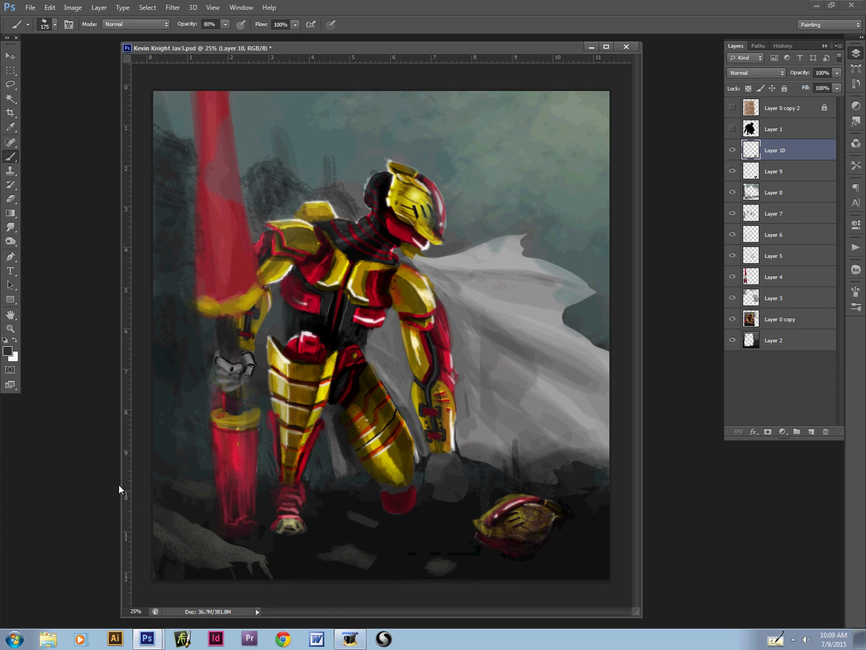
Step: Redo the stone below the fallen helmet by lassoing a small pointed shape and painting it grey
key(ctrl+minus)
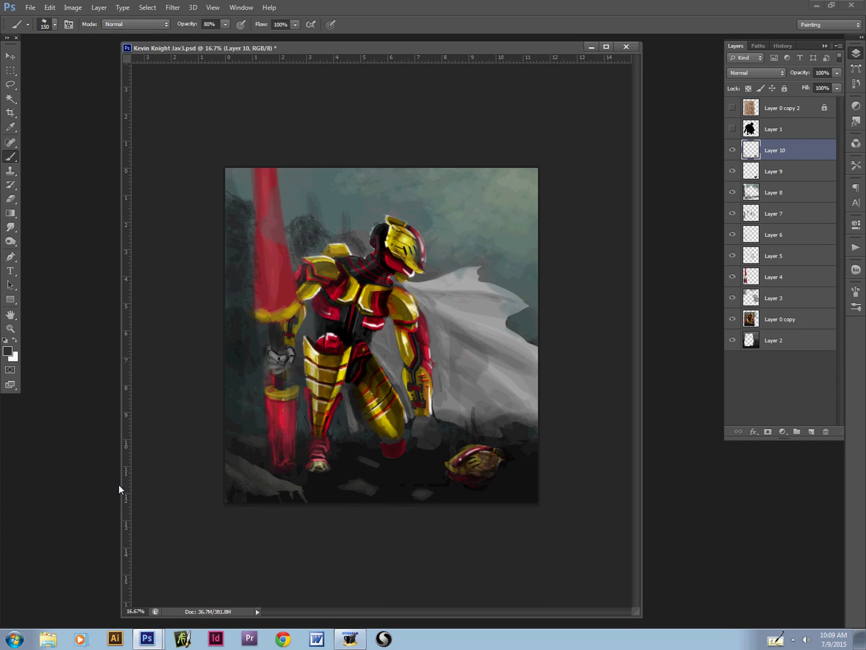
key(l)
mouse_move(434, 485)
mouse_down()
mouse_move(416, 498)
mouse_move(430, 501)
mouse_move(433, 486)
mouse_up()
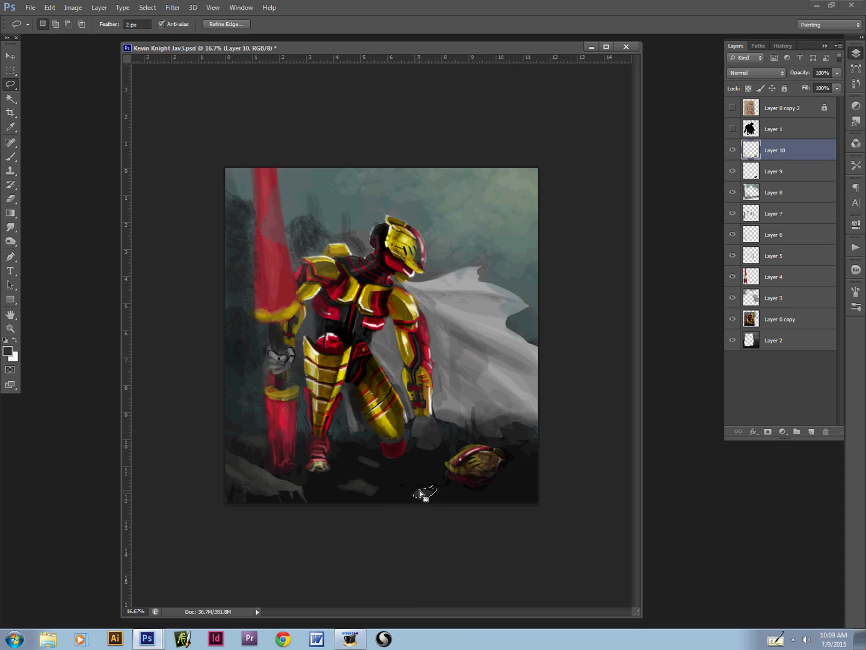
key(b)
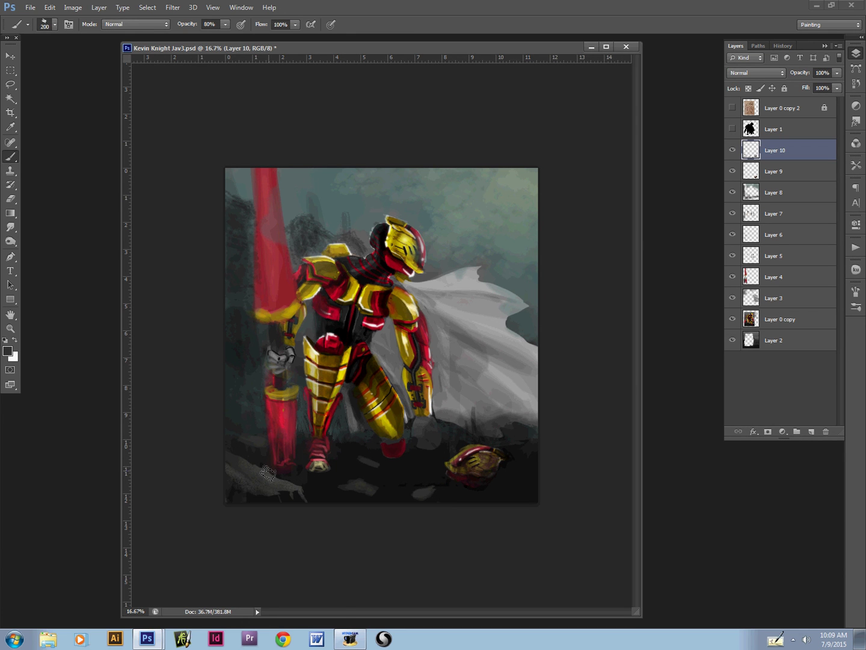
Step: Sample the dark ground beside the front foot, lighten it to a dark grey foreground colour and reduce the textured brush to 50 px
alt+click(342, 463)
key(n)
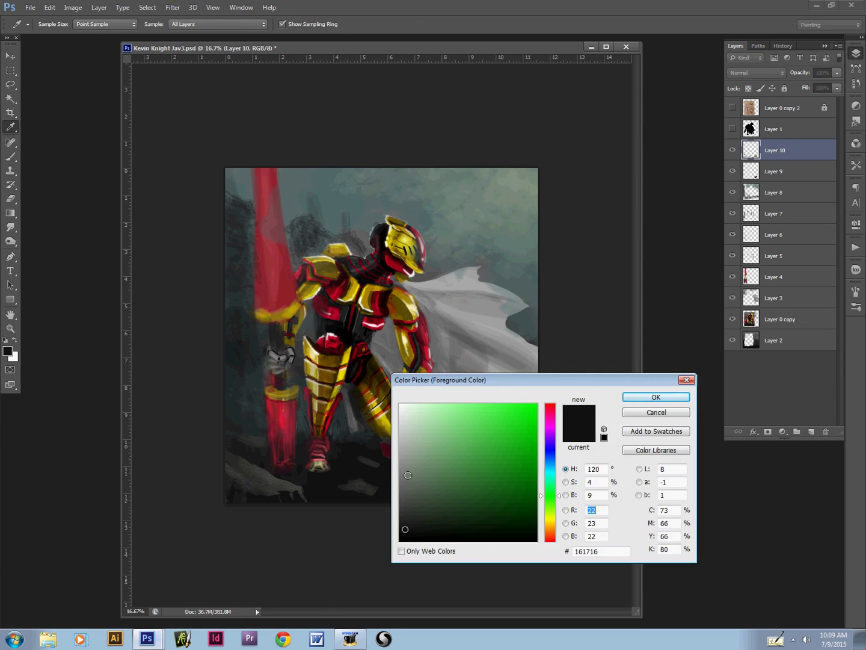
drag(412, 498, 411, 505)
key(Return)
key(bracketleft)
key(bracketleft)
key(bracketleft)
key(bracketleft)
key(bracketleft)
key(bracketleft)
key(bracketleft)
key(bracketleft)
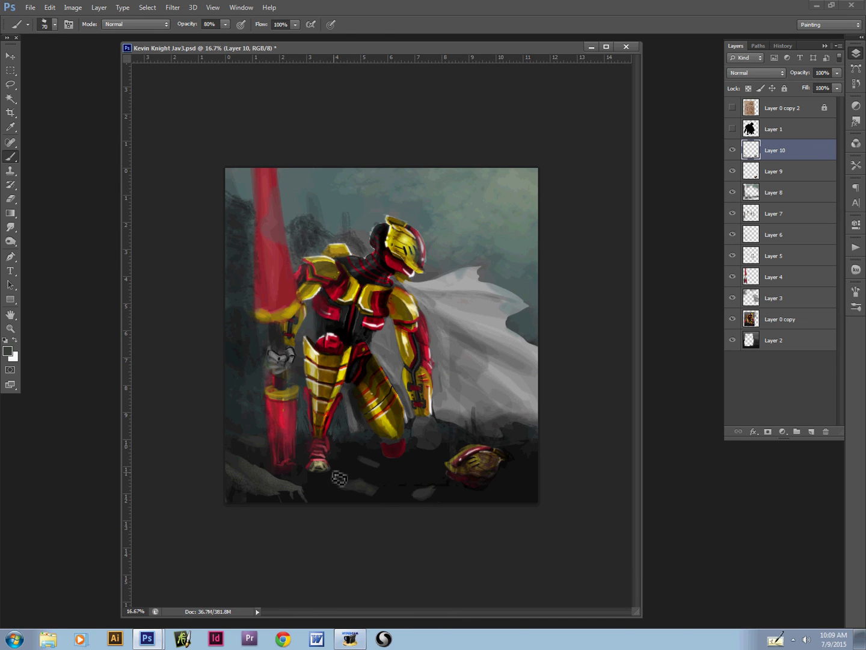
key(bracketleft)
Step: Choose the scattered-dots 10 px brush tip, enlarge it up to 100 px and paint thin grey grass strands across the ground
right_click(346, 464)
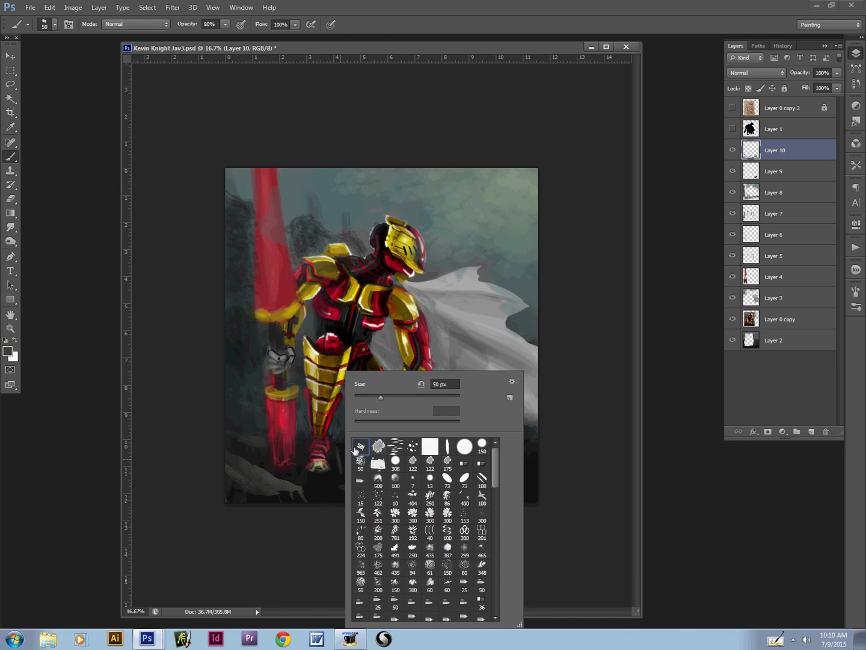
click(394, 499)
click(333, 457)
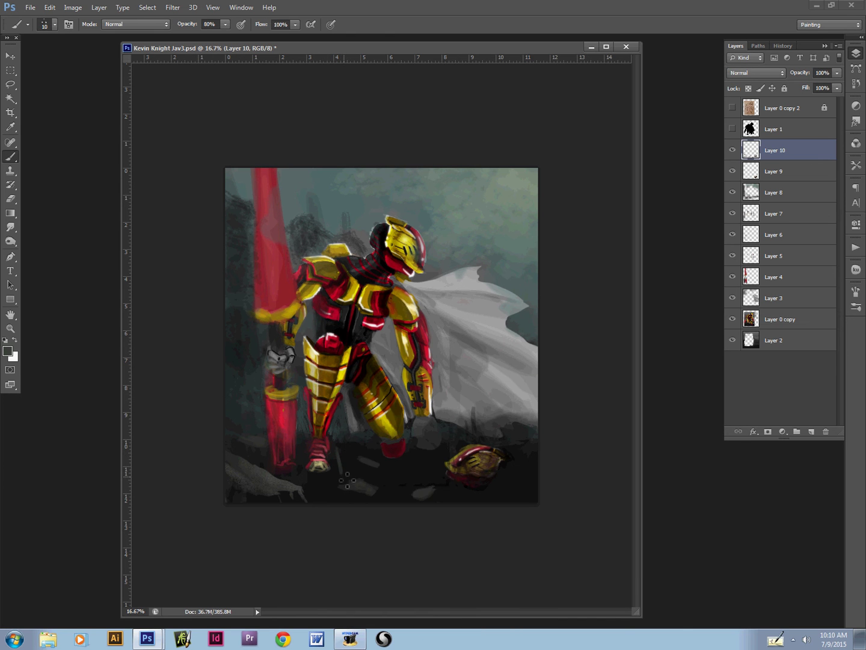
key(bracketright)
key(bracketright)
key(bracketright)
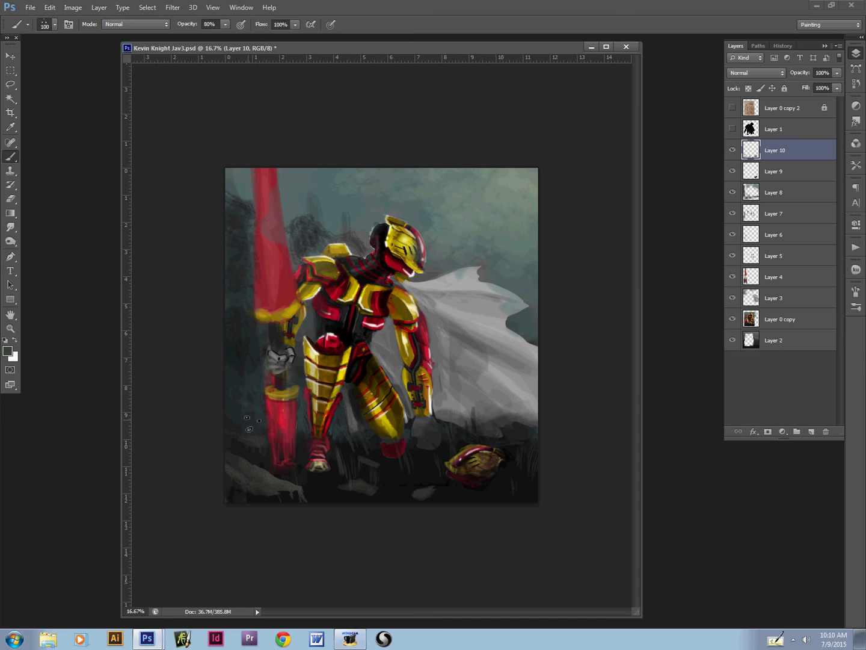
Step: Sample a near-black from the ground, reduce the brush and add dark grass strands over the ground and mound
alt+click(305, 442)
key(bracketleft)
key(bracketleft)
key(bracketleft)
Step: Add a new layer above the ground details and fill it with grey-green sampled from the sky, using the Paint Bucket at 30% opacity
click(811, 432)
key(v)
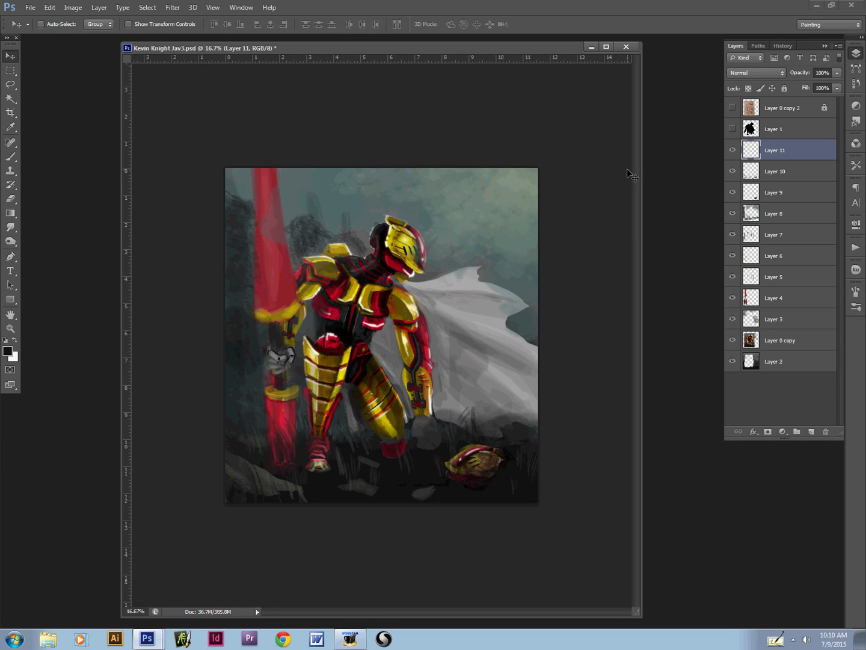
key(i)
drag(371, 203, 378, 170)
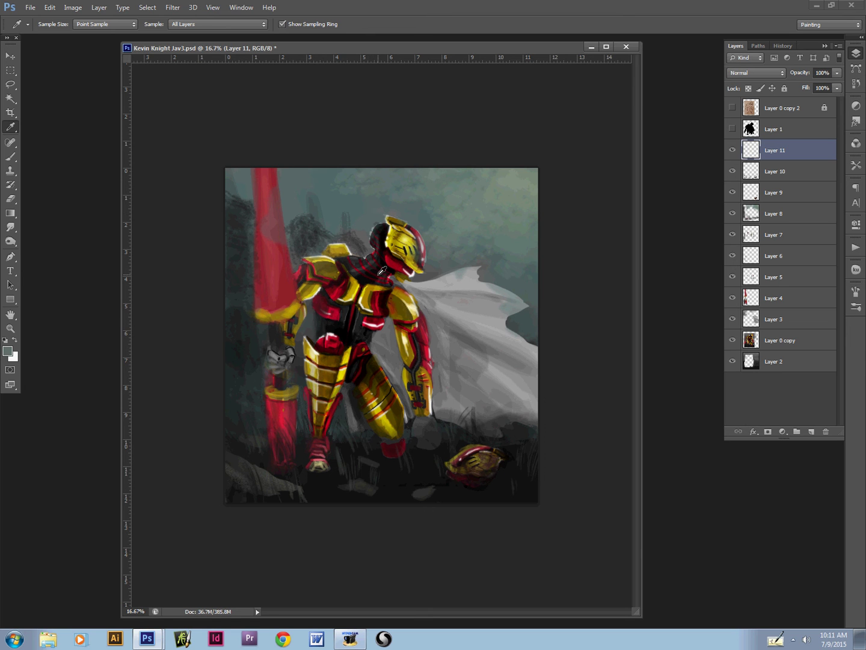
key(g)
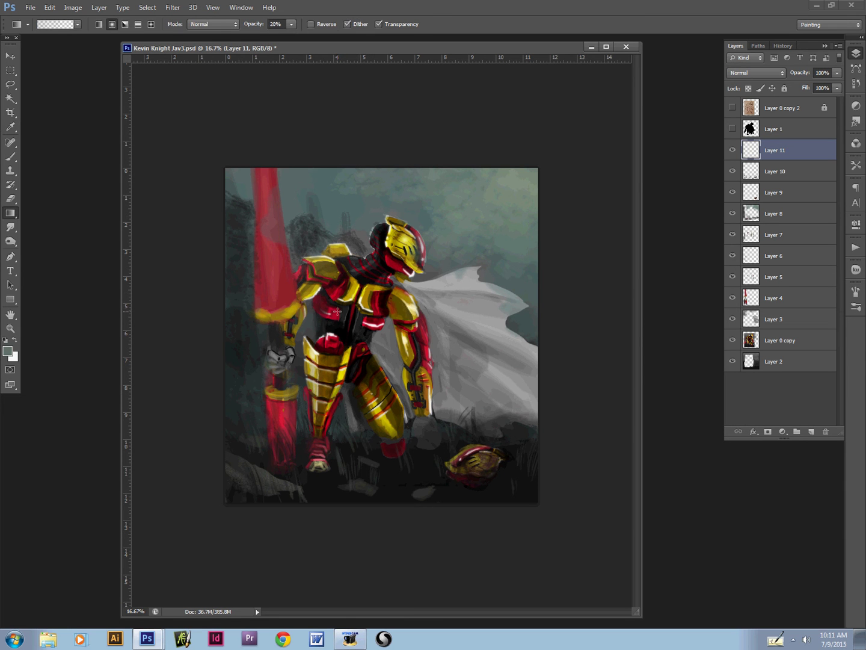
key(shift+g)
click(360, 365)
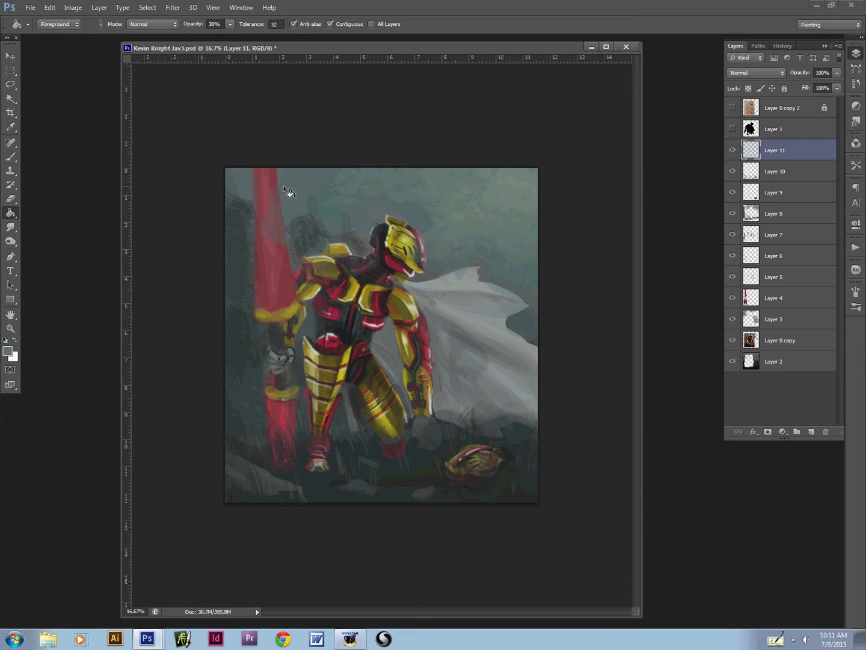
Step: Refill the grey-green layer at 100% opacity, set its blend mode to Soft Light and compare the painting with and without it
key(0)
click(527, 358)
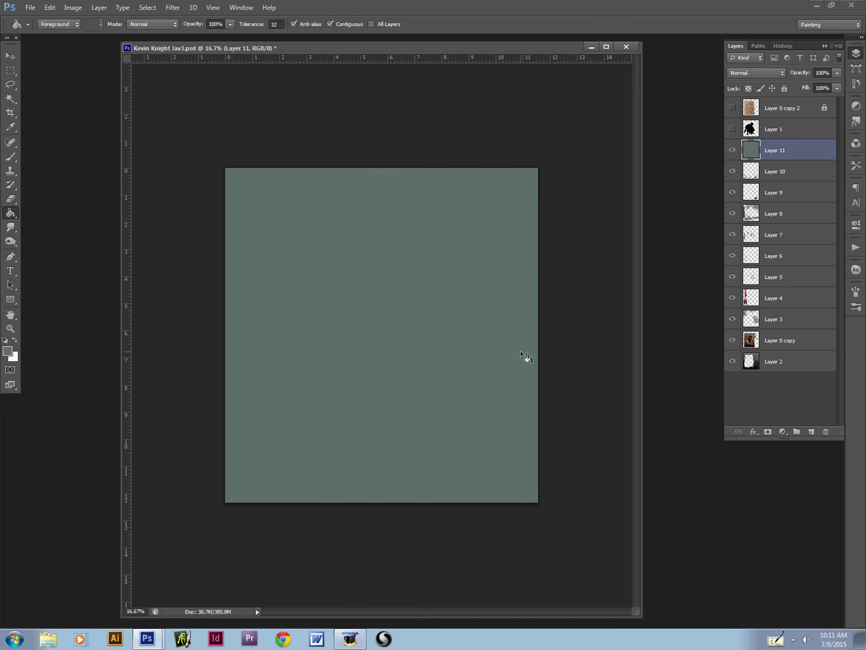
click(733, 74)
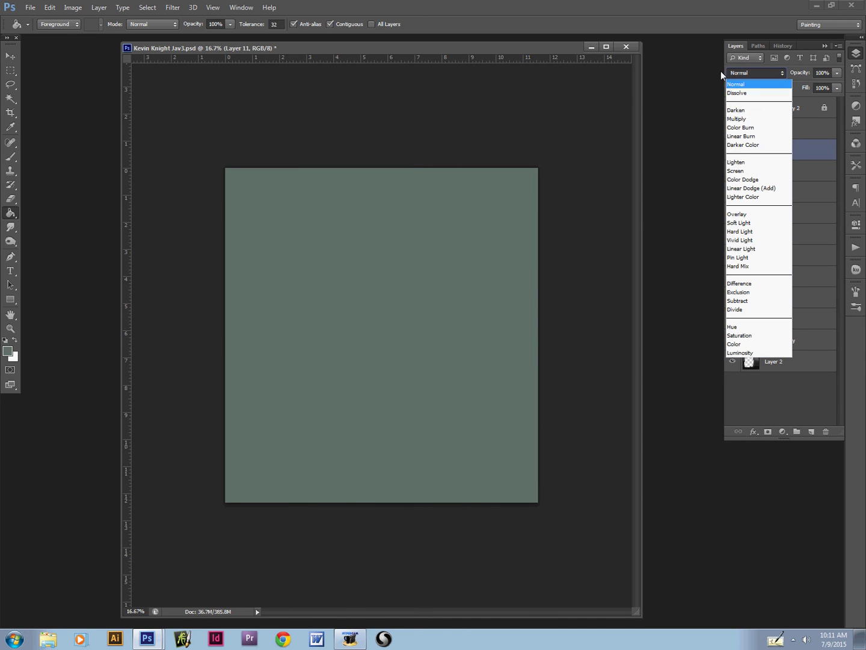
click(729, 223)
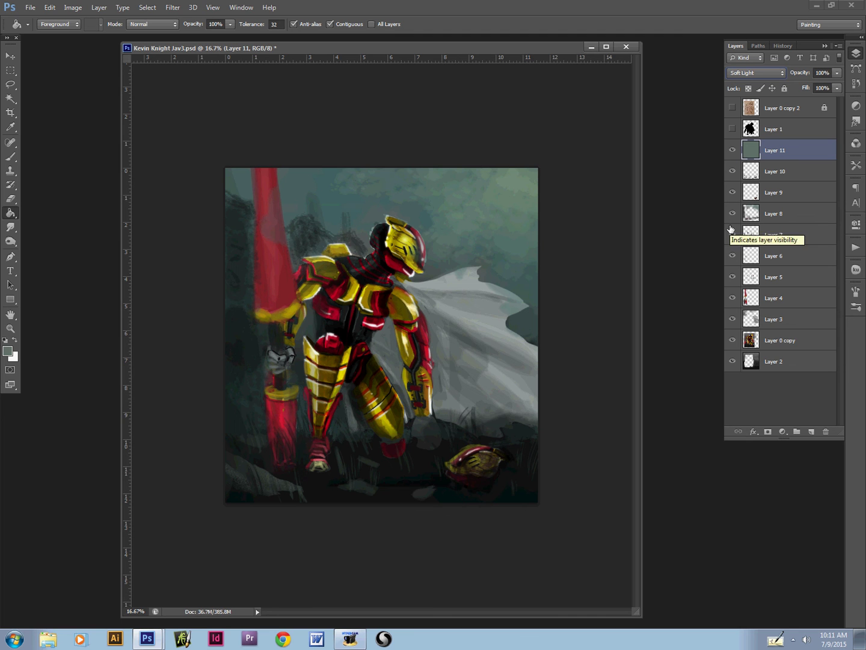
click(733, 150)
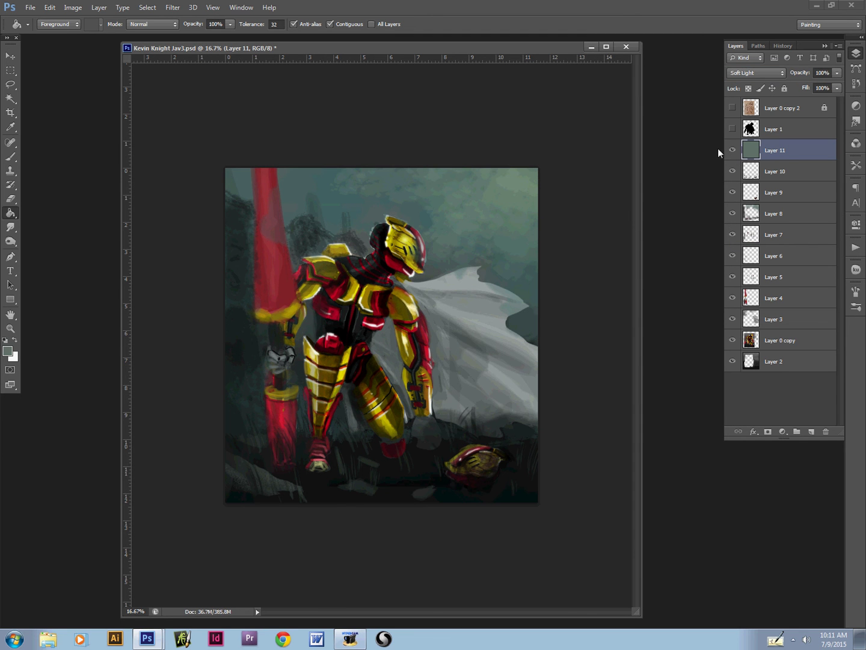
click(732, 150)
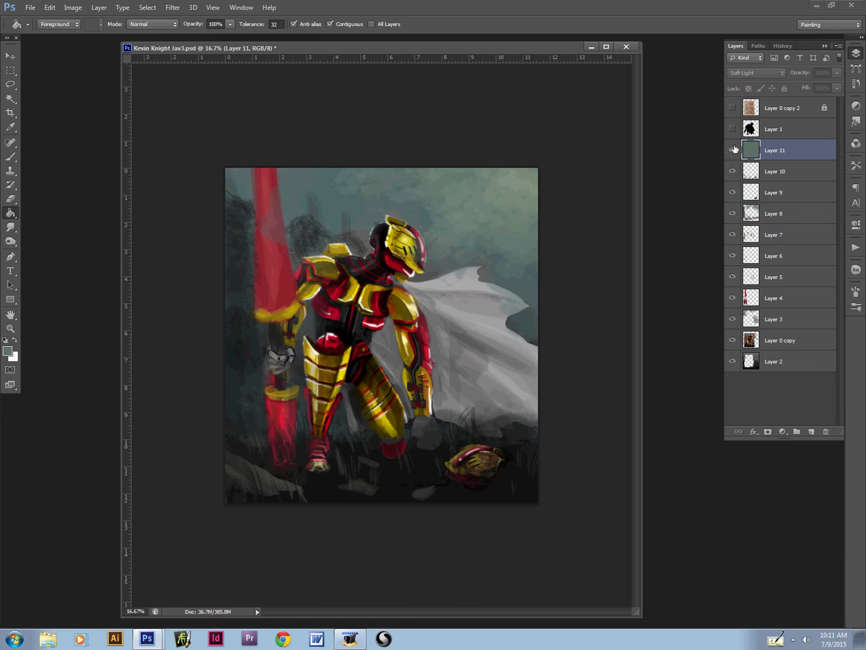
click(733, 149)
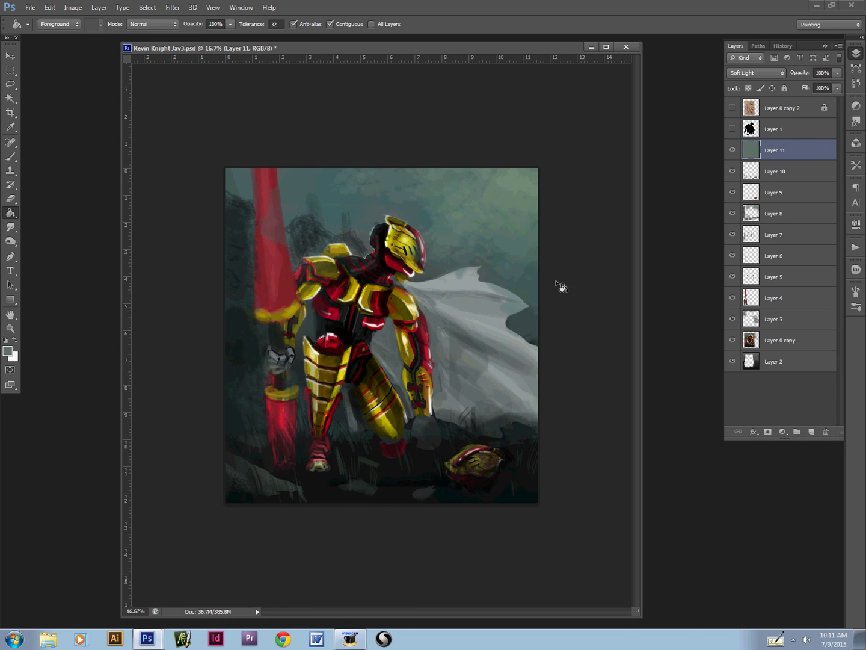
Step: Darken the foreground colour to 465855 and brush shading over the knight with a large textured brush, reducing it from 600 to 400 px
key(b)
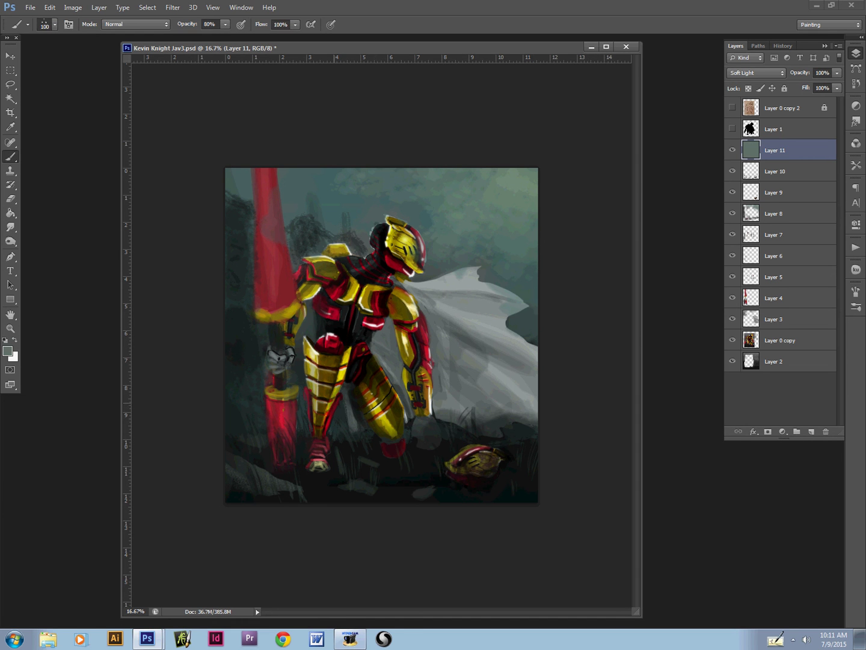
click(8, 351)
click(428, 488)
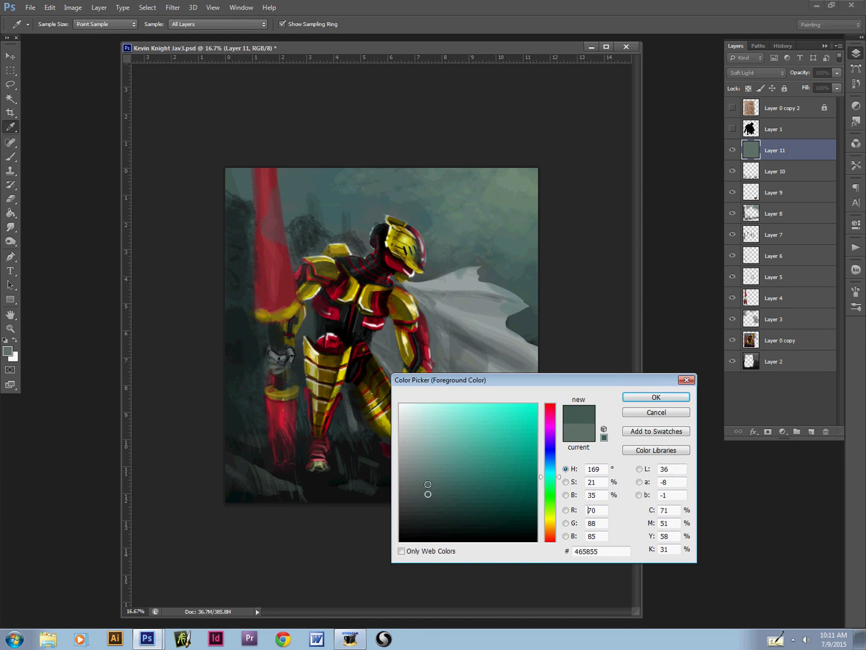
key(Return)
key(g)
key(b)
right_click(354, 405)
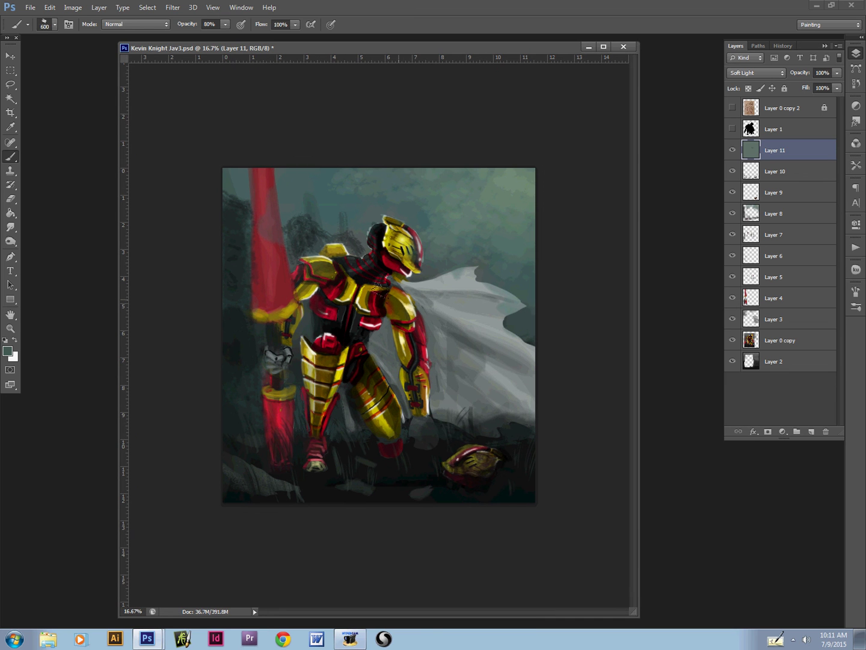
key(bracketleft)
key(bracketleft)
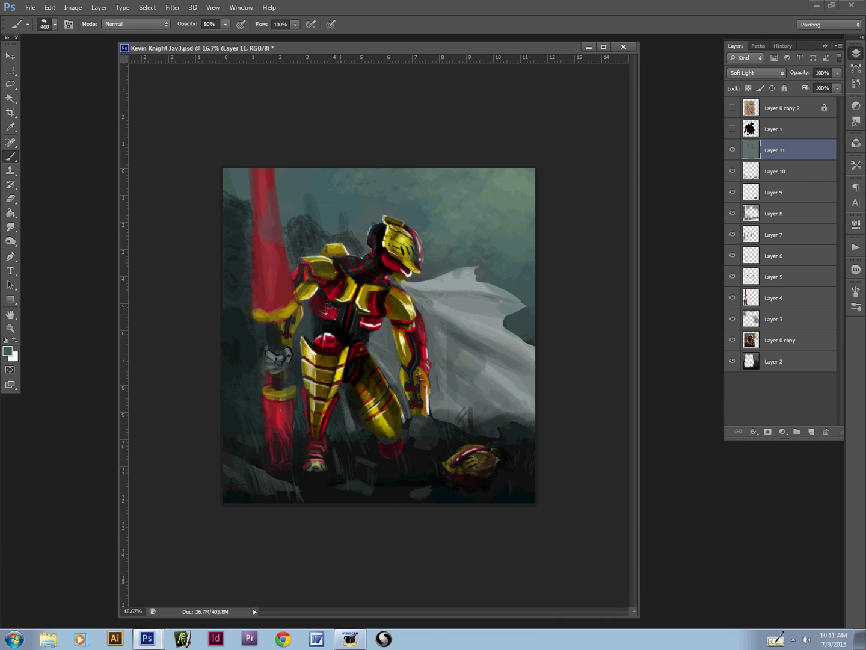
Step: Add a new layer above the soft-light fill, set it to Overlay and shade the knight's helmet, chest and shoulder
click(811, 431)
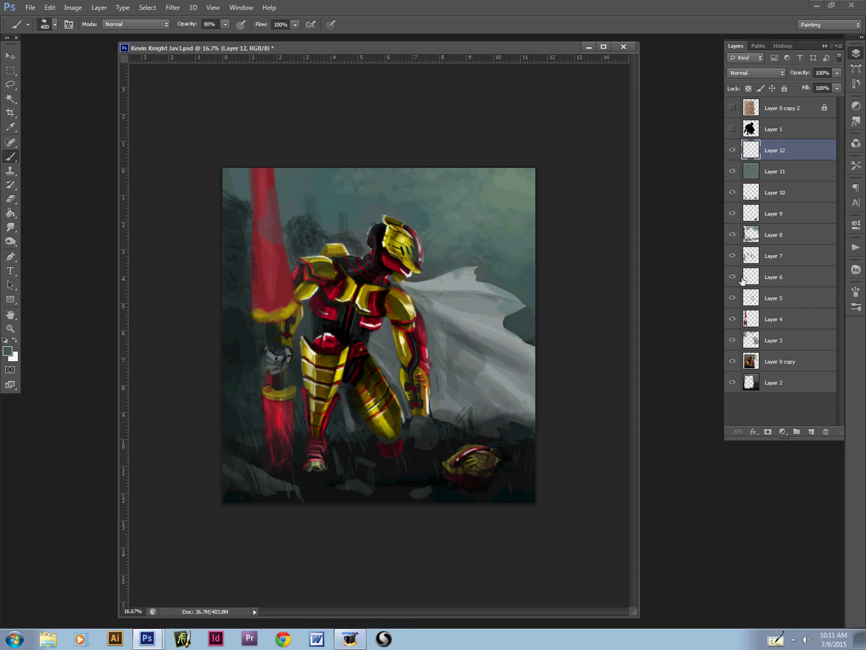
click(730, 72)
click(728, 215)
key(bracketleft)
key(bracketleft)
mouse_move(394, 236)
mouse_down()
mouse_move(385, 232)
mouse_move(400, 242)
mouse_up()
drag(392, 292, 404, 318)
key(bracketright)
key(bracketright)
drag(308, 254, 327, 261)
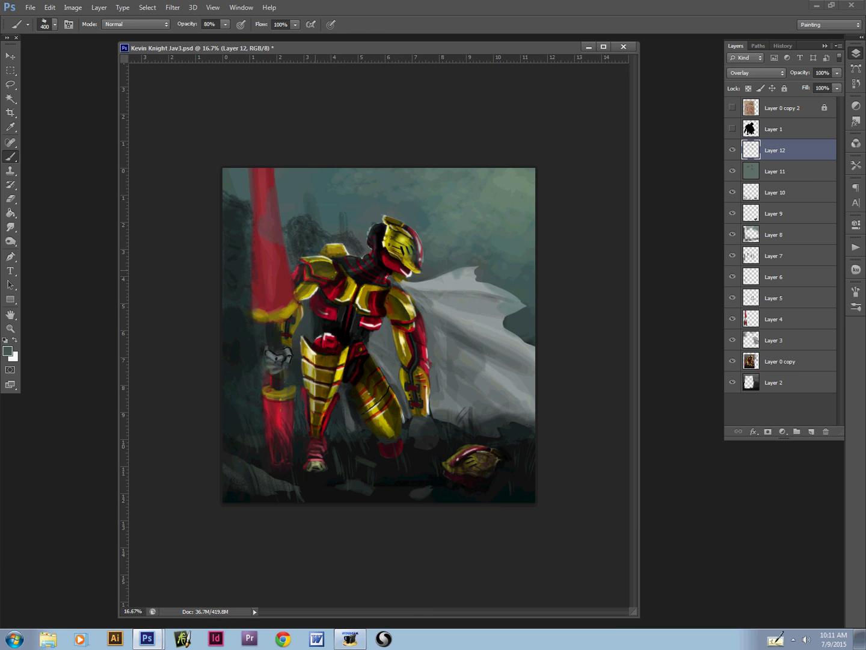
Step: Shade the lance, arm, legs and back of the helmet on the overlay layer with the textured brush at 500 px
key(bracketleft)
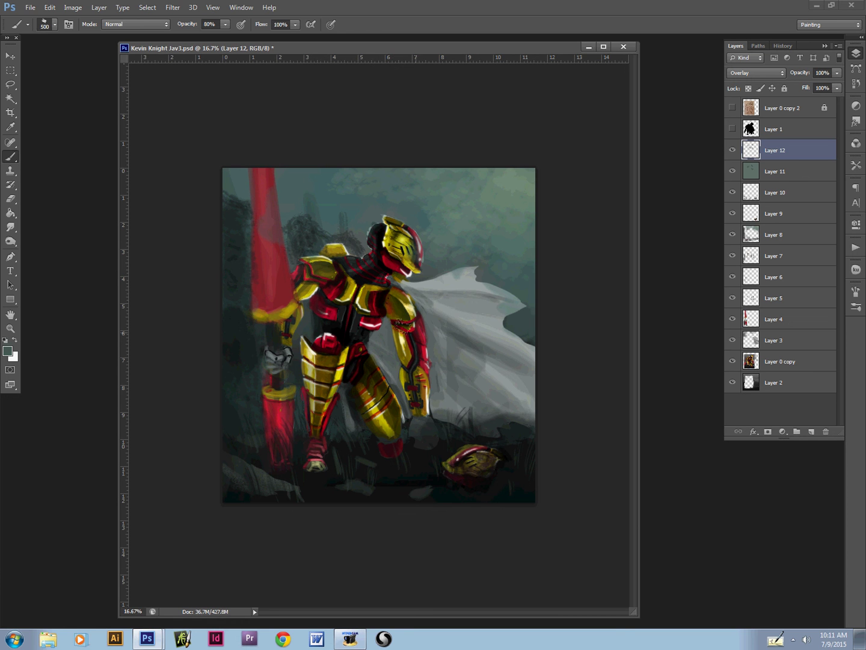
mouse_move(397, 323)
mouse_down()
mouse_move(403, 355)
mouse_move(420, 356)
mouse_move(420, 403)
mouse_up()
key(bracketleft)
key(ctrl+z)
key(bracketright)
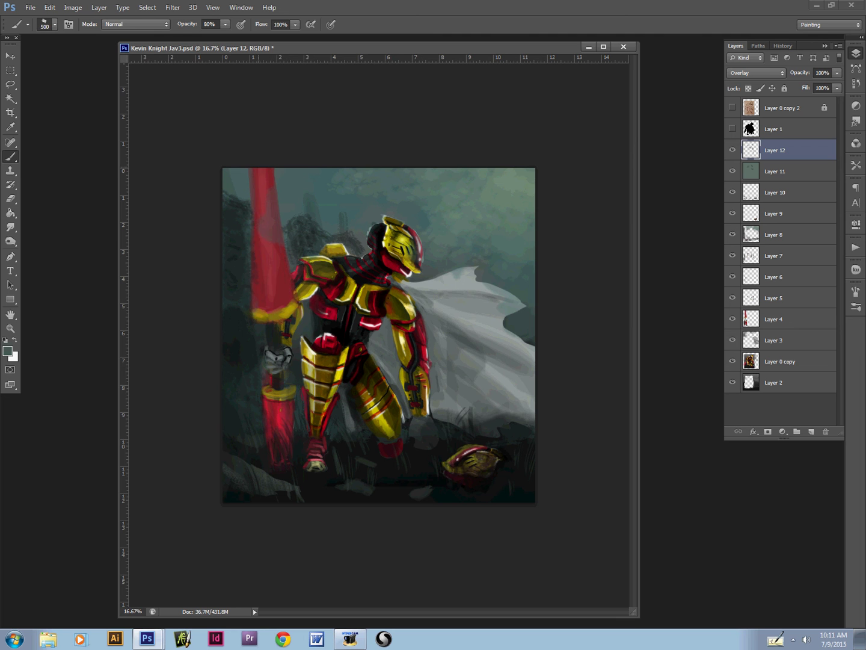
mouse_move(260, 171)
mouse_down()
mouse_move(268, 271)
mouse_move(282, 284)
mouse_move(265, 295)
mouse_move(256, 253)
mouse_up()
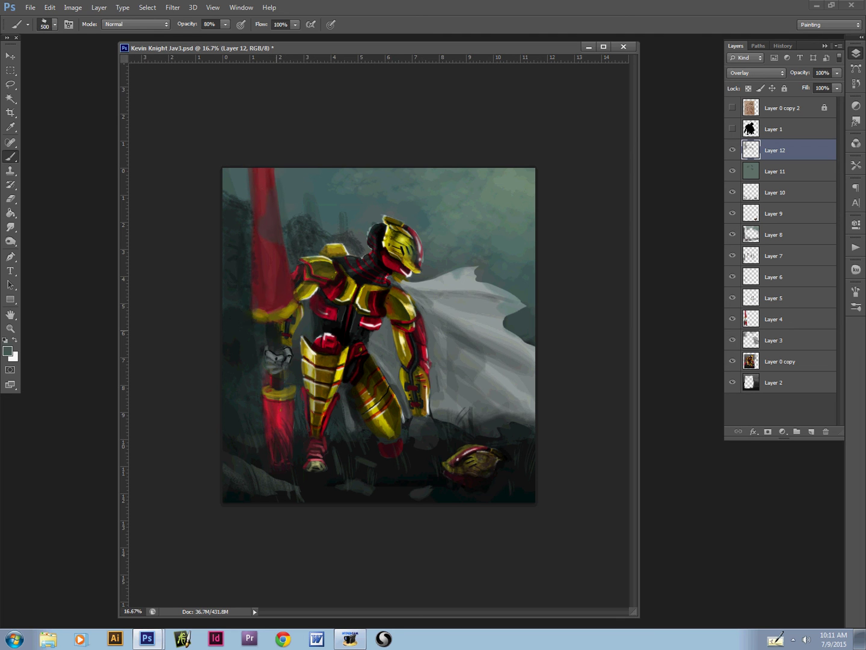
mouse_move(278, 330)
mouse_down()
mouse_move(266, 364)
mouse_move(272, 379)
mouse_move(300, 363)
mouse_move(310, 392)
mouse_up()
drag(366, 394, 384, 432)
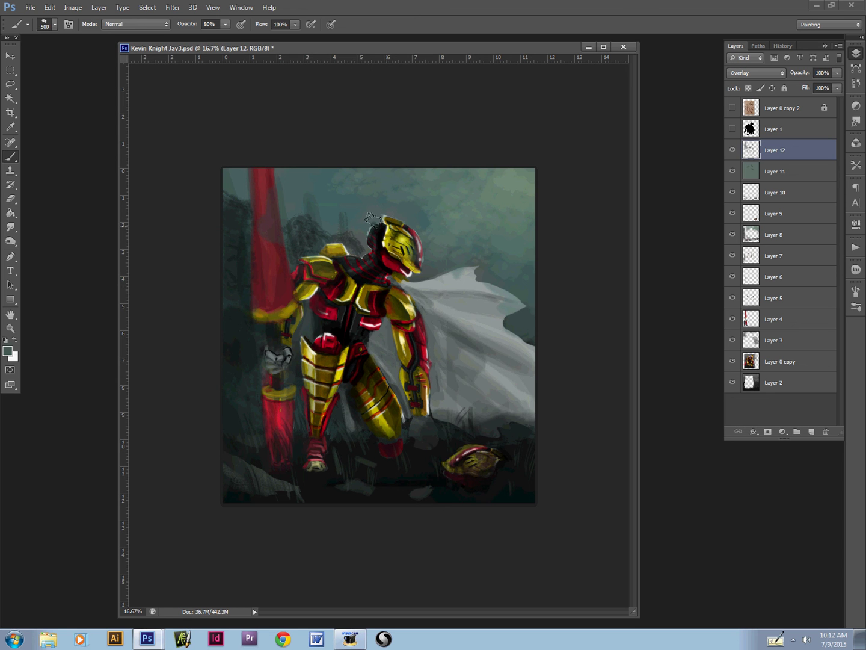
drag(371, 217, 361, 228)
key(bracketright)
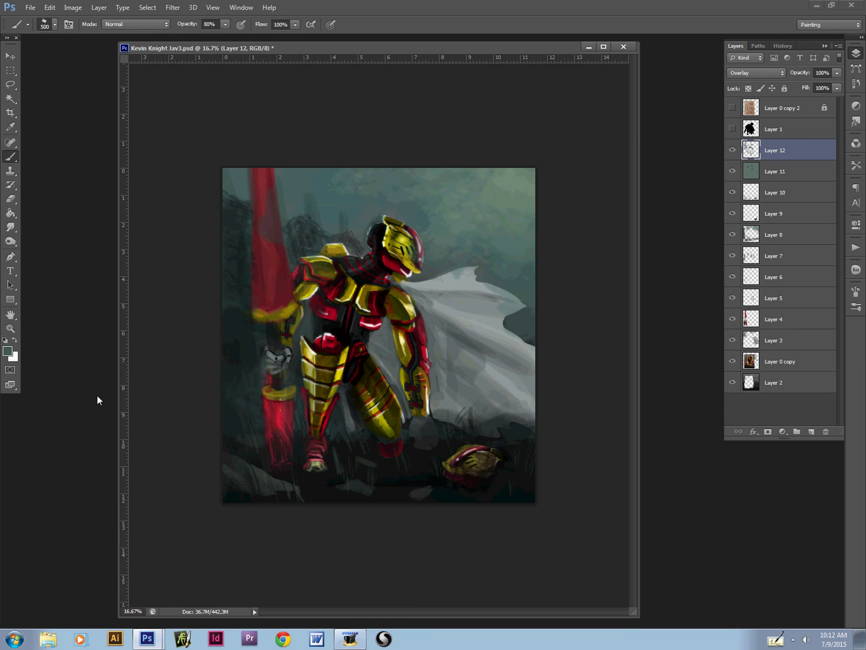
Step: Add another new layer, reduce the textured brush to about 125 px and paint ruined building silhouettes in the background beside the lance
click(811, 432)
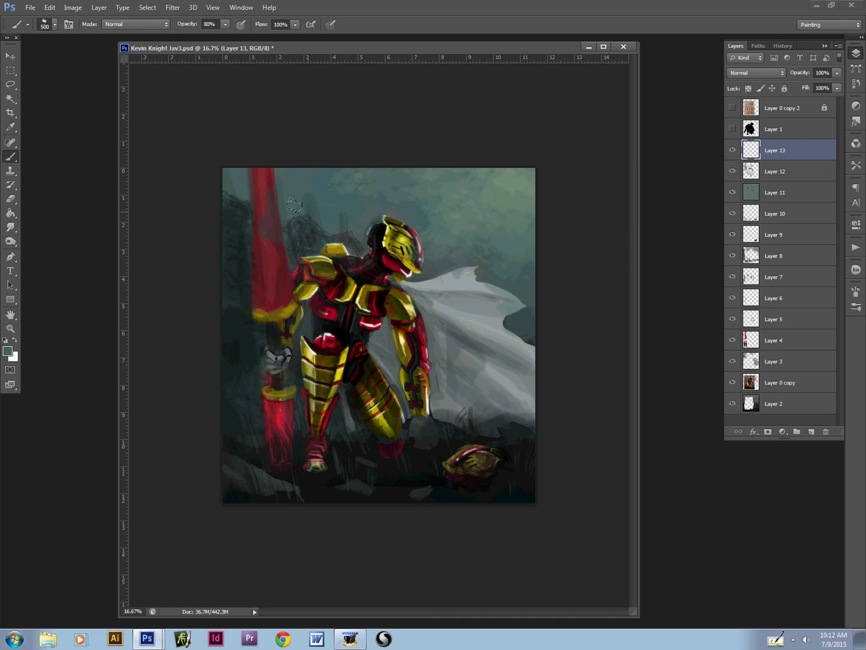
key(bracketleft)
key(bracketleft)
key(bracketleft)
key(bracketleft)
key(bracketleft)
key(bracketleft)
key(bracketleft)
key(bracketright)
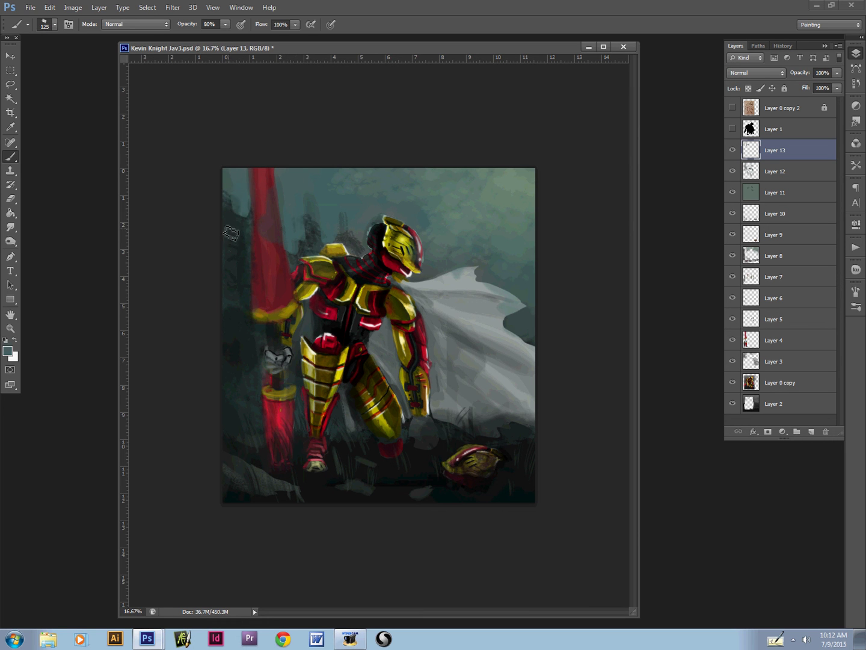
drag(230, 226, 229, 235)
Step: Sample a dark tone from the background near the lance and strengthen the ruined tower between the lance and the knight's shoulder
key(bracketleft)
key(bracketleft)
alt+click(246, 382)
key(bracketright)
drag(307, 190, 315, 236)
Step: Sample the sky tone beside the tower, set the brush to 30% opacity and 70% flow, and haze the ruins with larger strokes
alt+click(297, 207)
key(3)
key(shift+7)
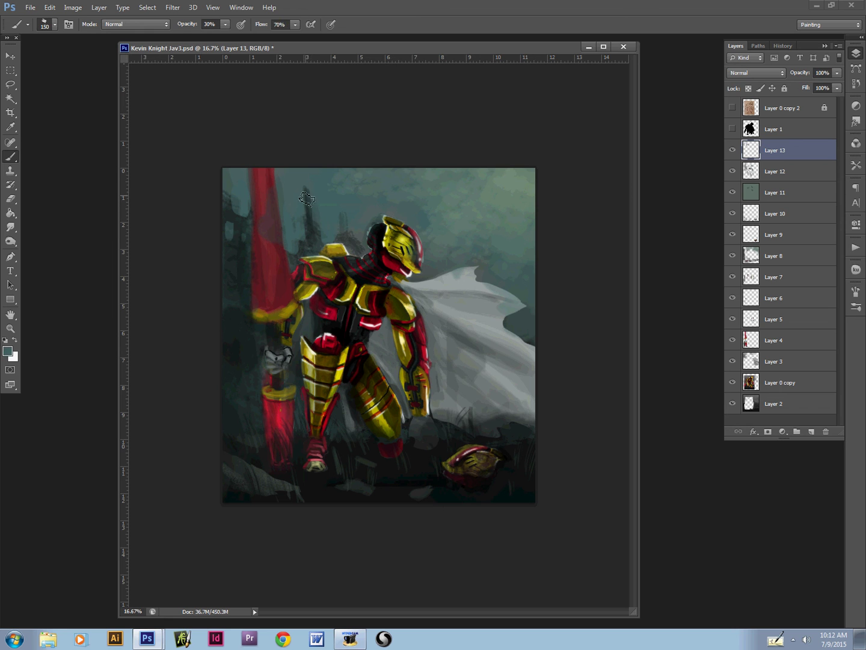
key(bracketright)
key(bracketright)
key(bracketright)
key(bracketright)
key(bracketright)
key(bracketleft)
key(bracketleft)
Step: Sample a dark tone from the ruins, enlarge the textured brush up to 250 px and brush it into the background beside the cape
alt+click(236, 296)
key(bracketleft)
key(bracketright)
key(bracketright)
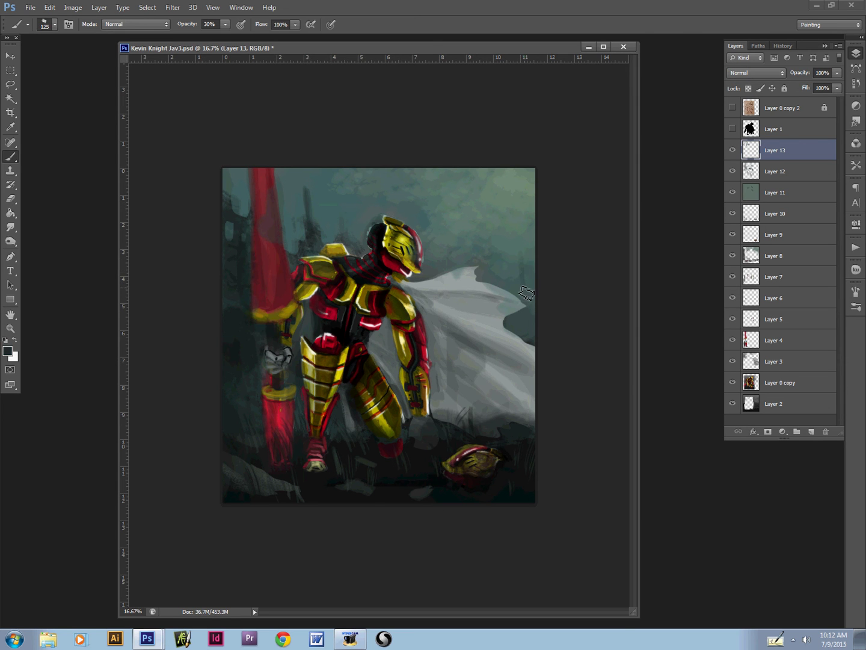
key(bracketright)
key(bracketright)
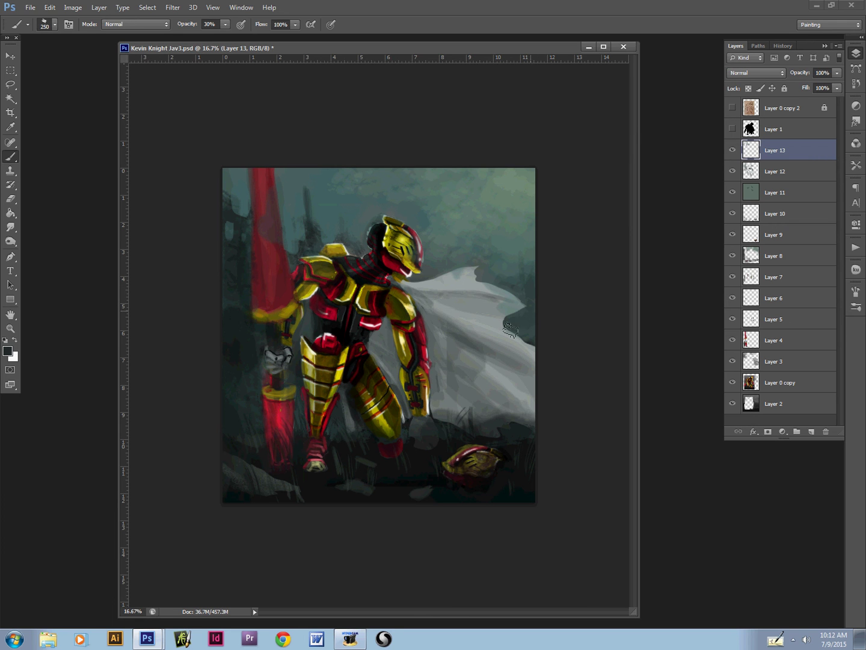